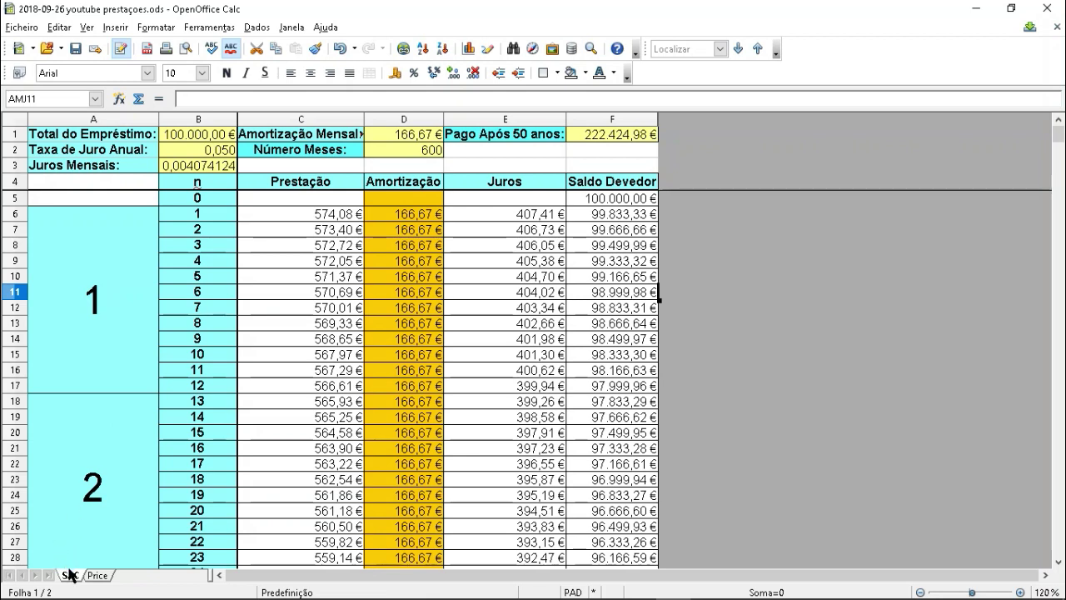
Step: Examine the constant Amortização column on the SAC sheet, including its header cells and formulas
left_click(394, 259)
key("Up")
key("Up")
key("Up")
key("Up")
key("Up")
key("Up")
key("Up")
key("Up")
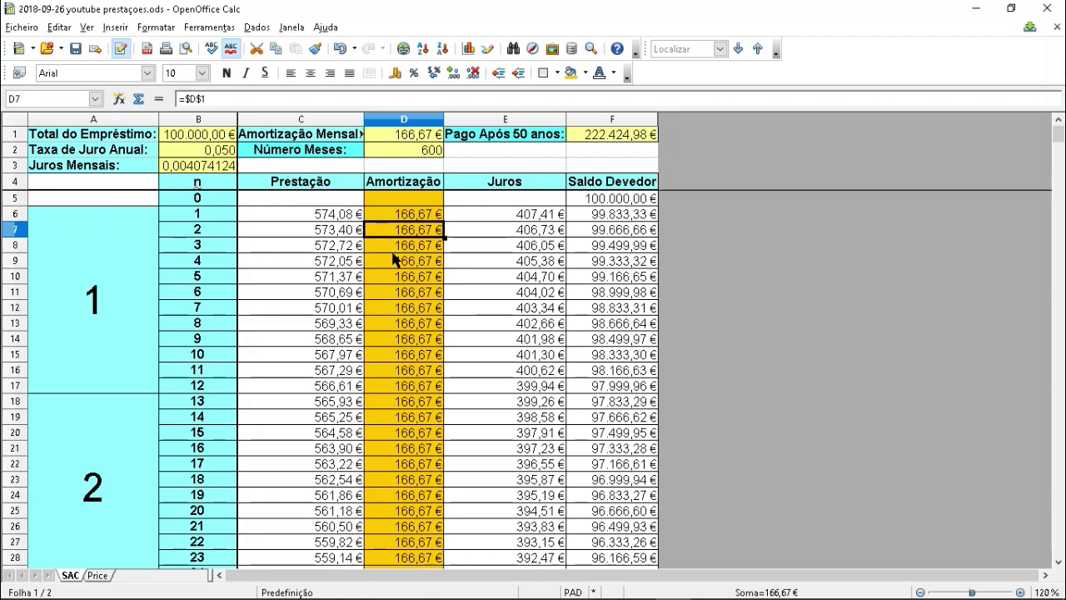
key("Down")
key("Down")
key("Down")
key("Down")
key("Down")
key("Down")
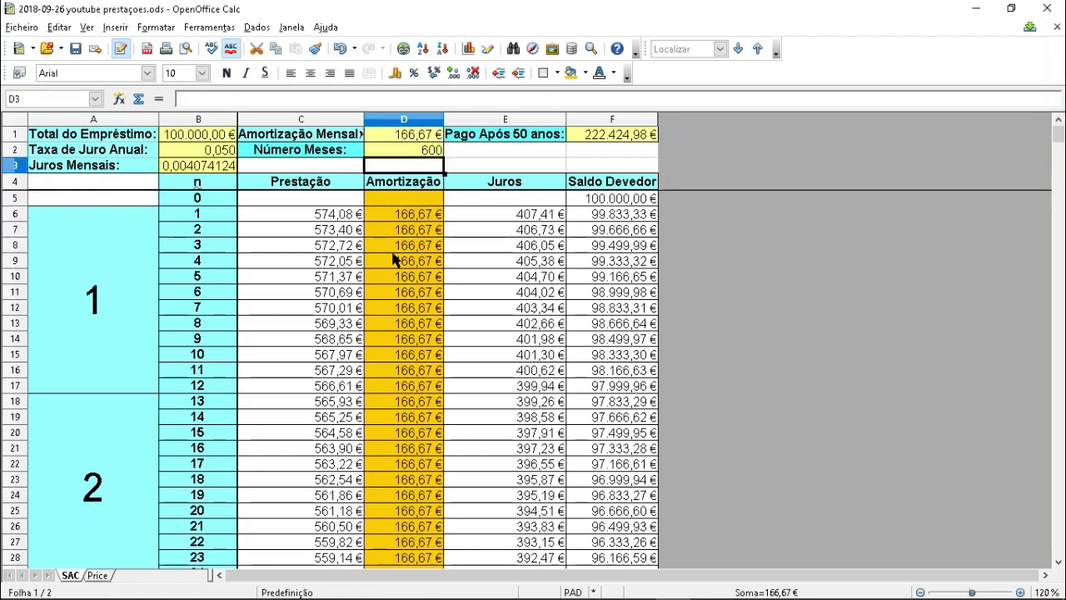
key("Up")
key("Down")
key("Down")
key("Down")
key("Down")
key("Down")
key("Down")
key("Down")
key("Down")
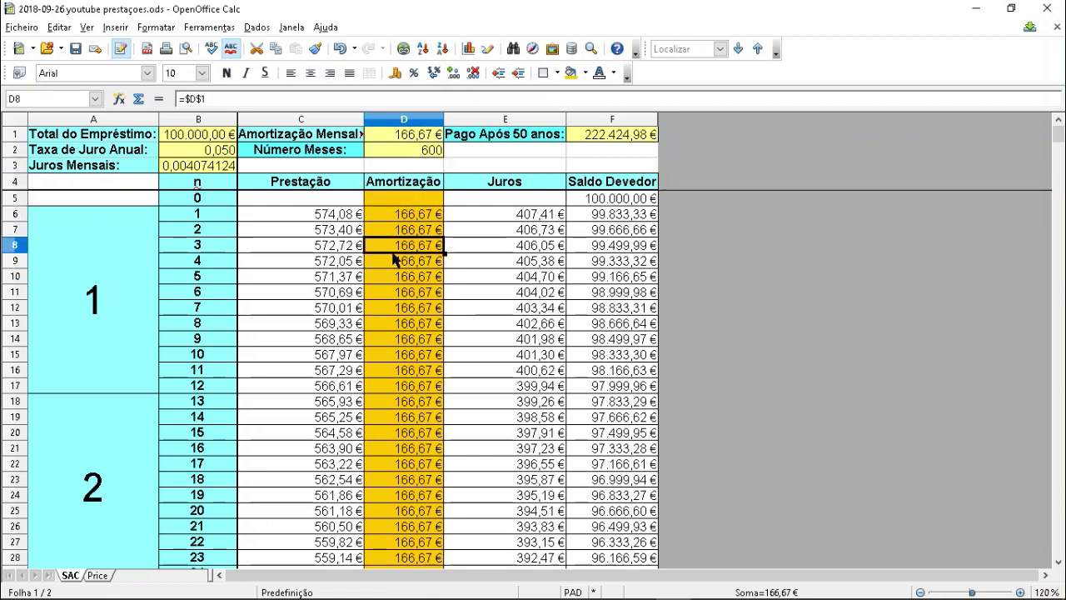
key("Up")
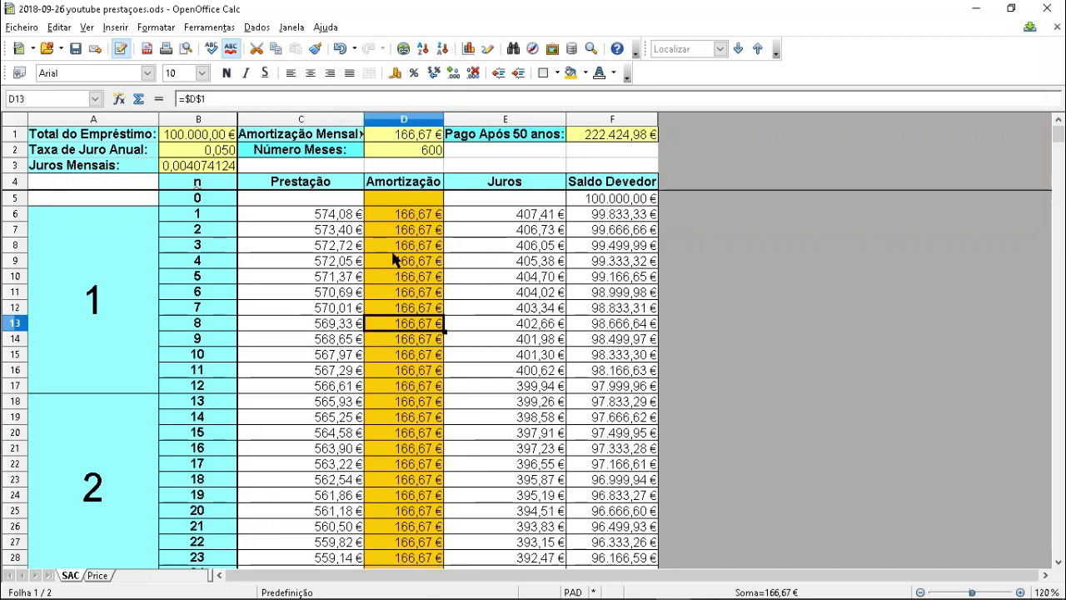
key("Left")
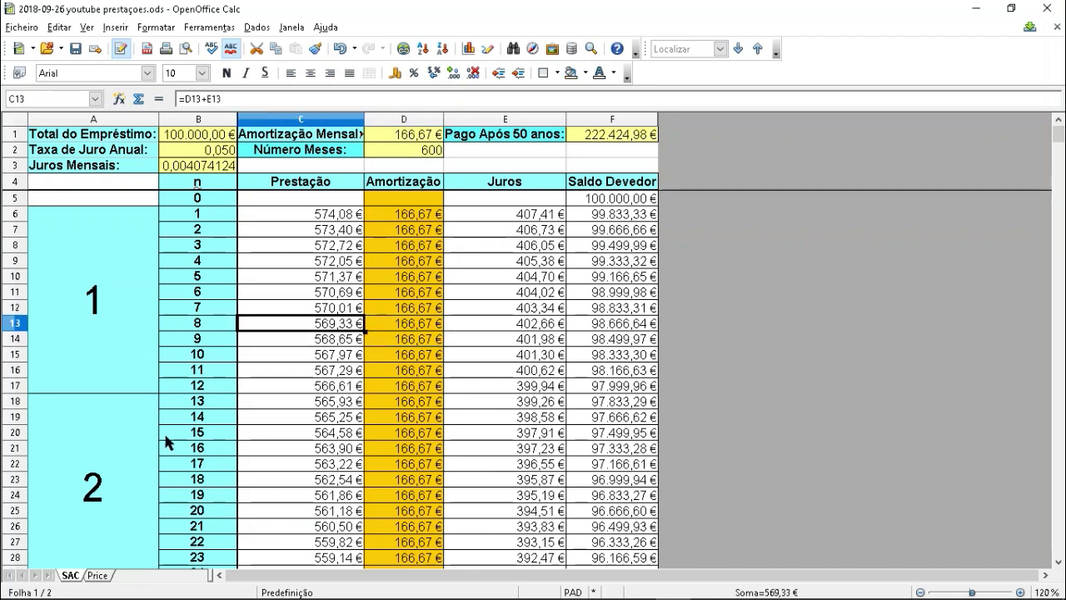
Step: Examine the Prestação and Amortização columns on the Price sheet, along with the header parameters above them
left_click(98, 575)
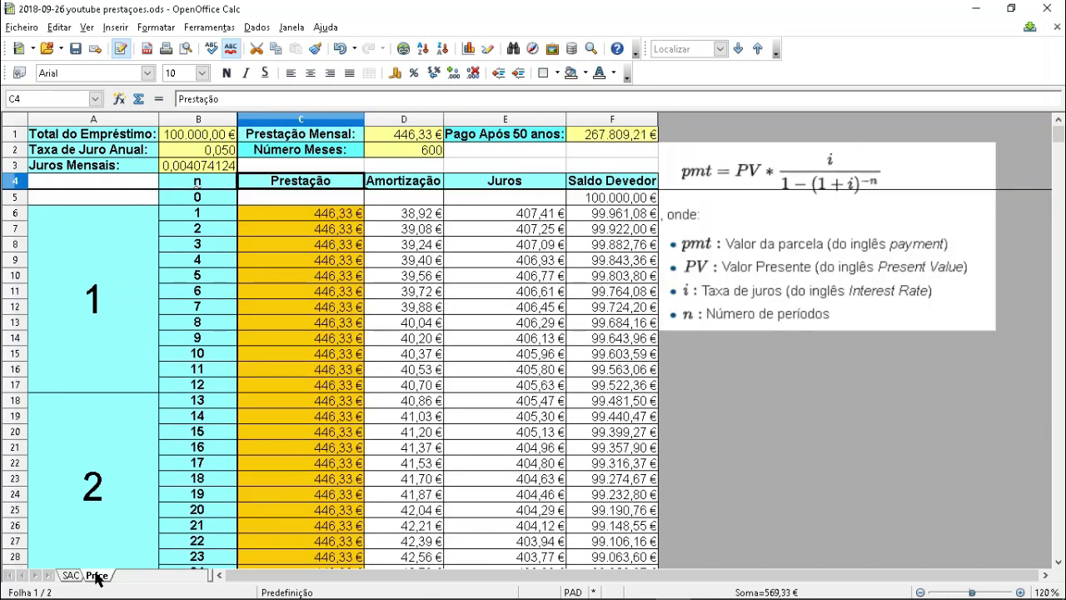
left_click(397, 257)
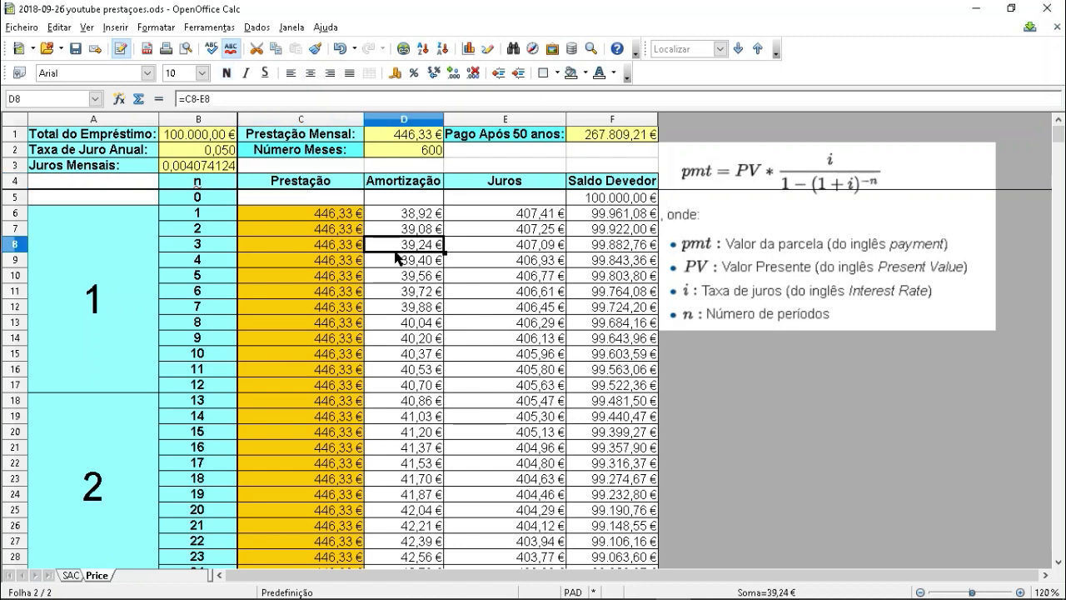
key("Left")
key("Left")
key("Up")
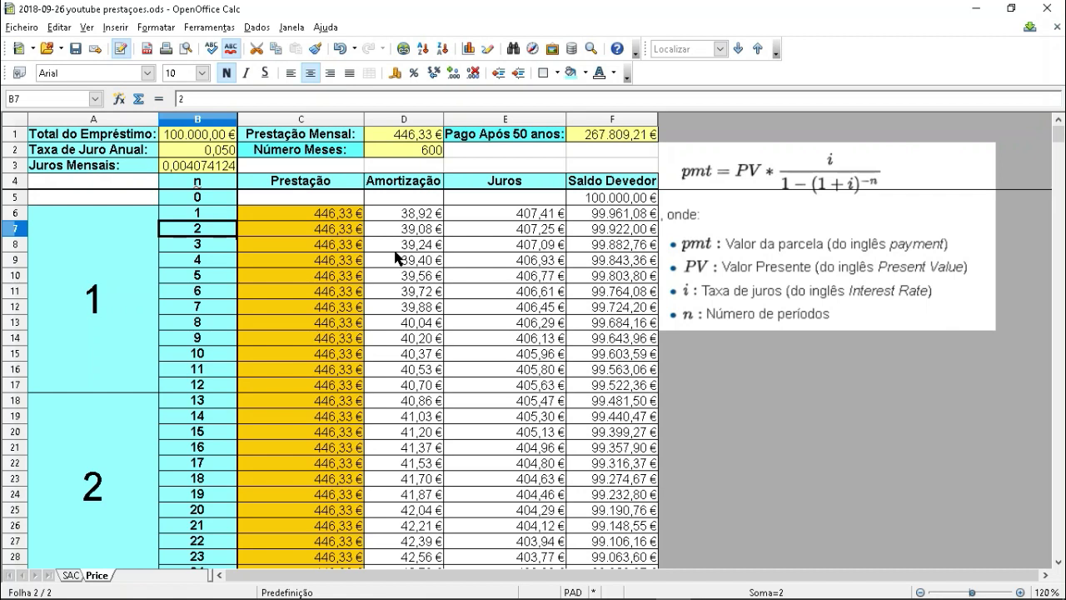
key("Right")
key("Up")
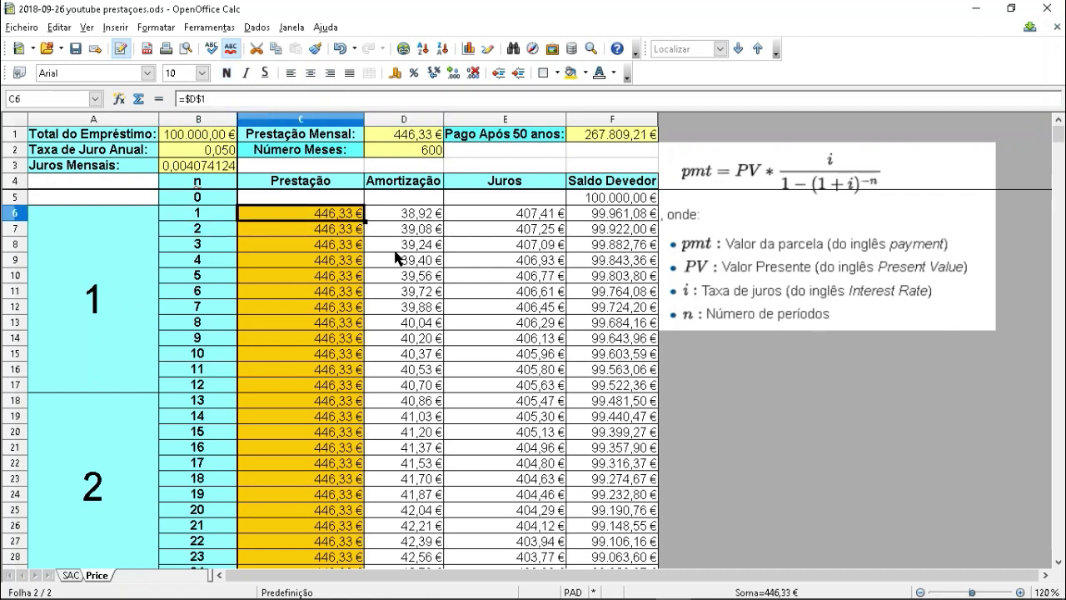
key("Down")
key("Down")
key("Down")
key("Down")
key("Down")
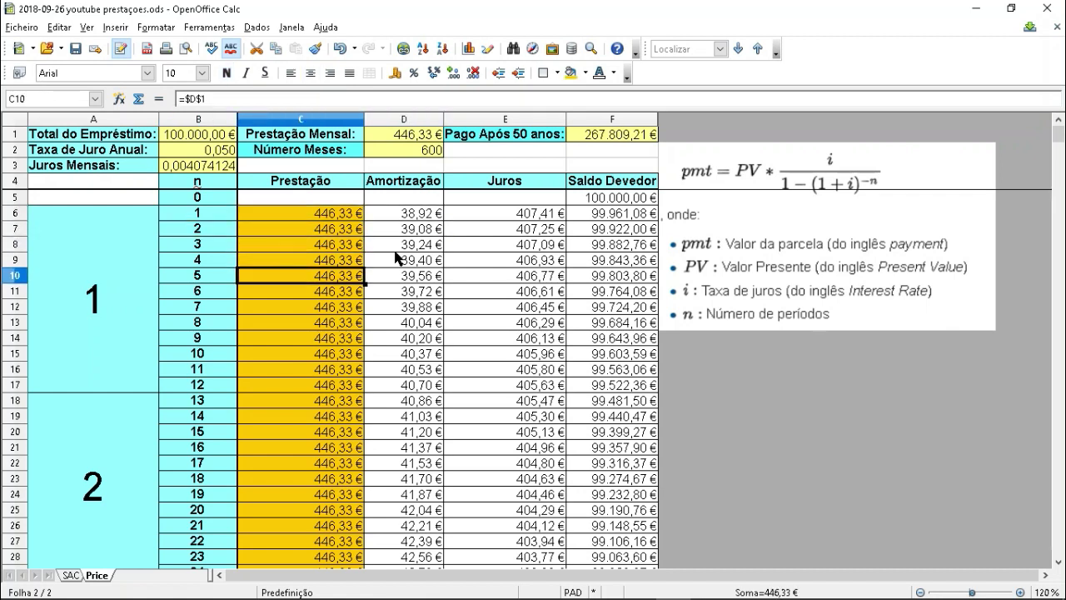
key("Up")
key("Up")
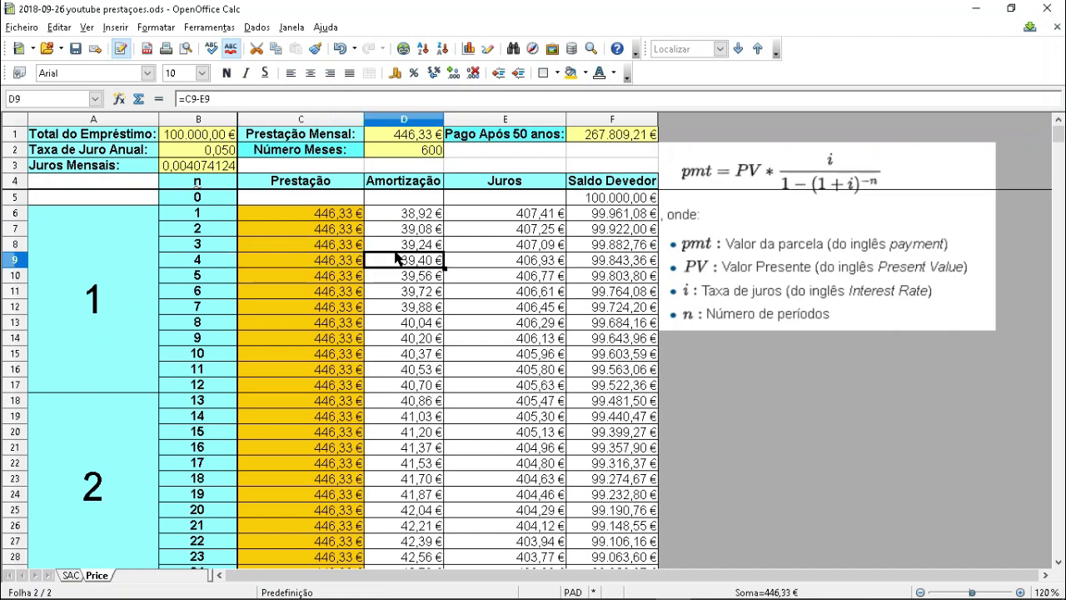
key("Up")
key("Up")
key("Up")
key("Up")
key("Up")
key("Up")
key("Up")
key("Up")
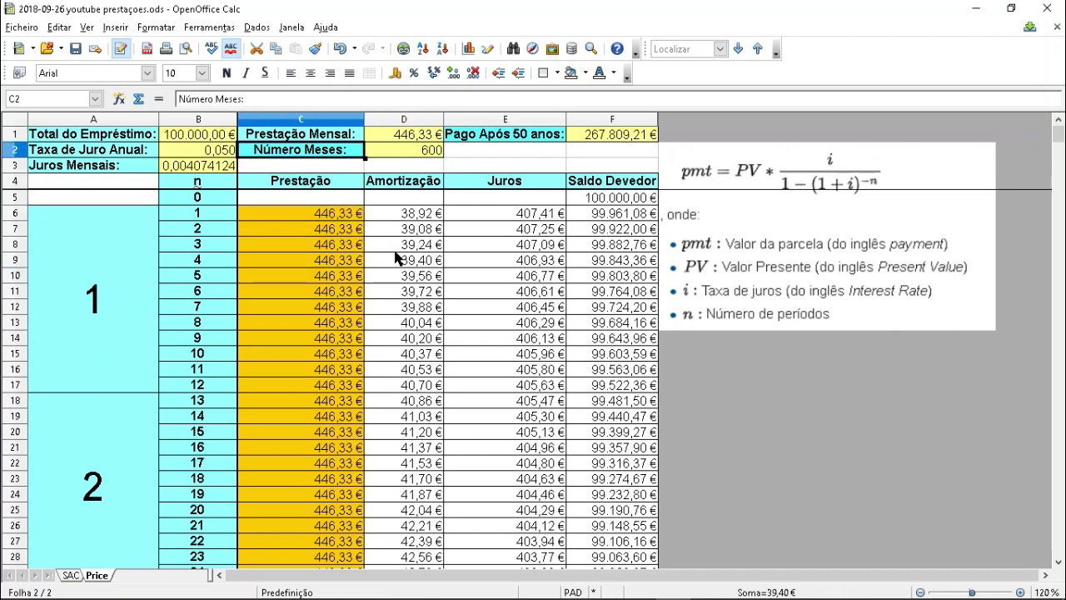
key("Down")
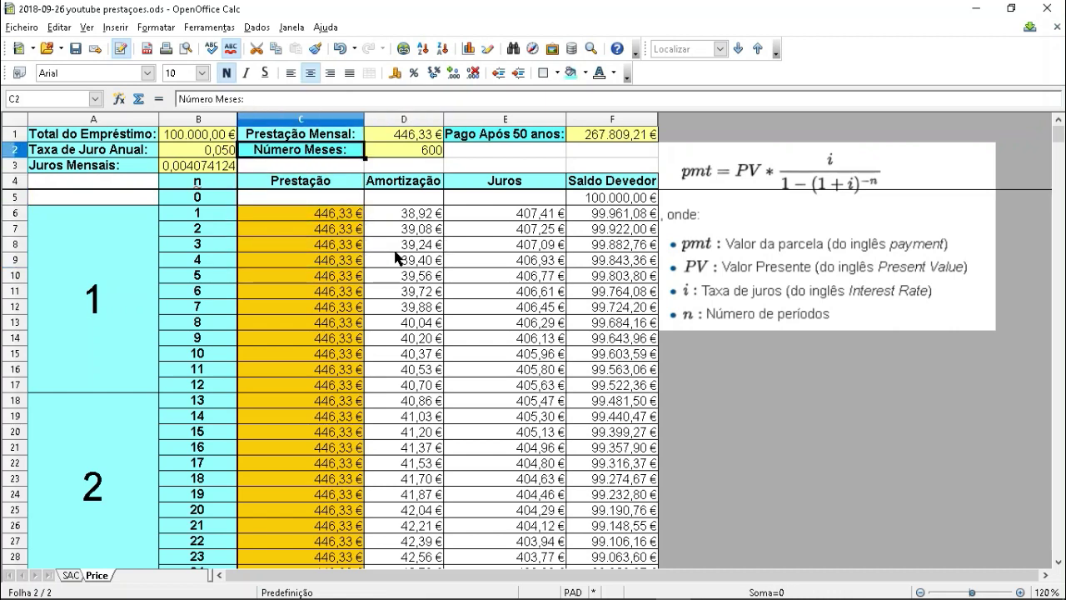
key("Down")
key("Down")
key("Down")
key("Down")
key("Up")
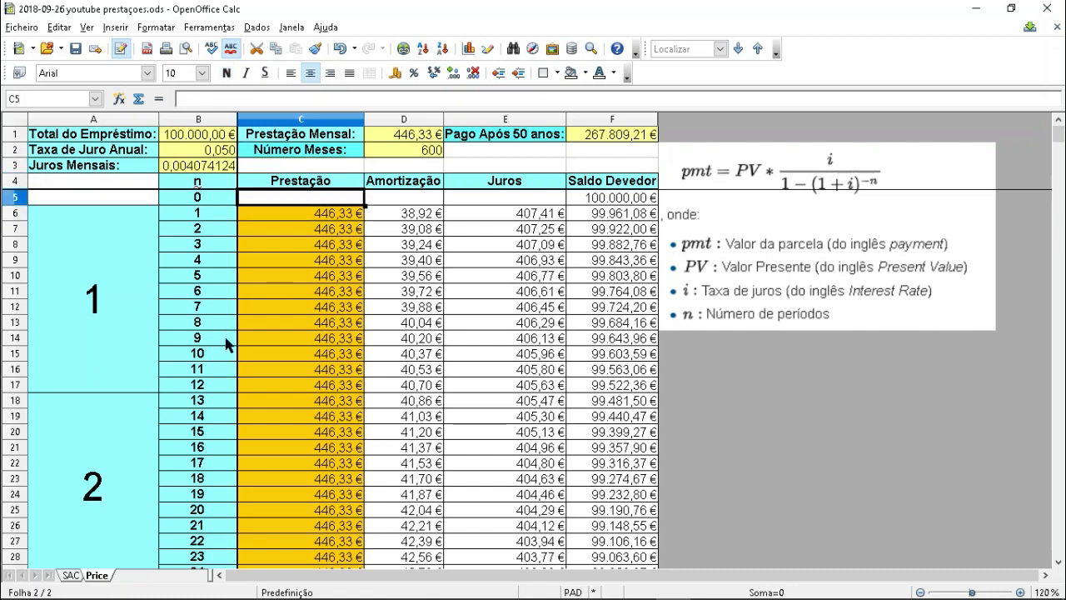
Step: Review the monthly amortization and first Prestação cells on the SAC sheet, then return to the Price sheet for comparison
left_click(71, 575)
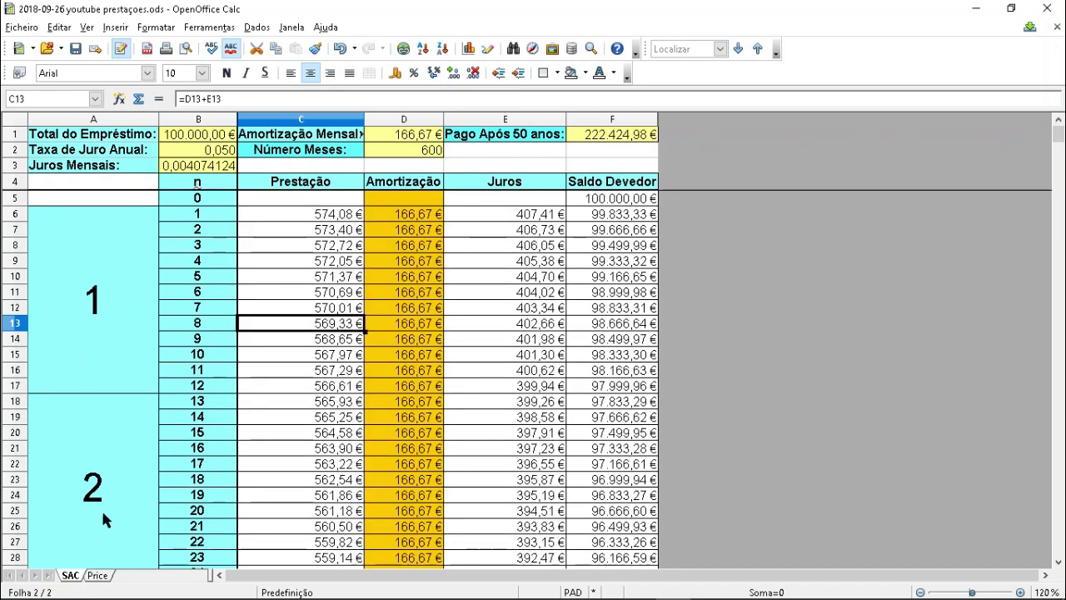
left_click(406, 138)
key("Left")
key("Down")
key("Down")
key("Down")
key("Down")
key("Down")
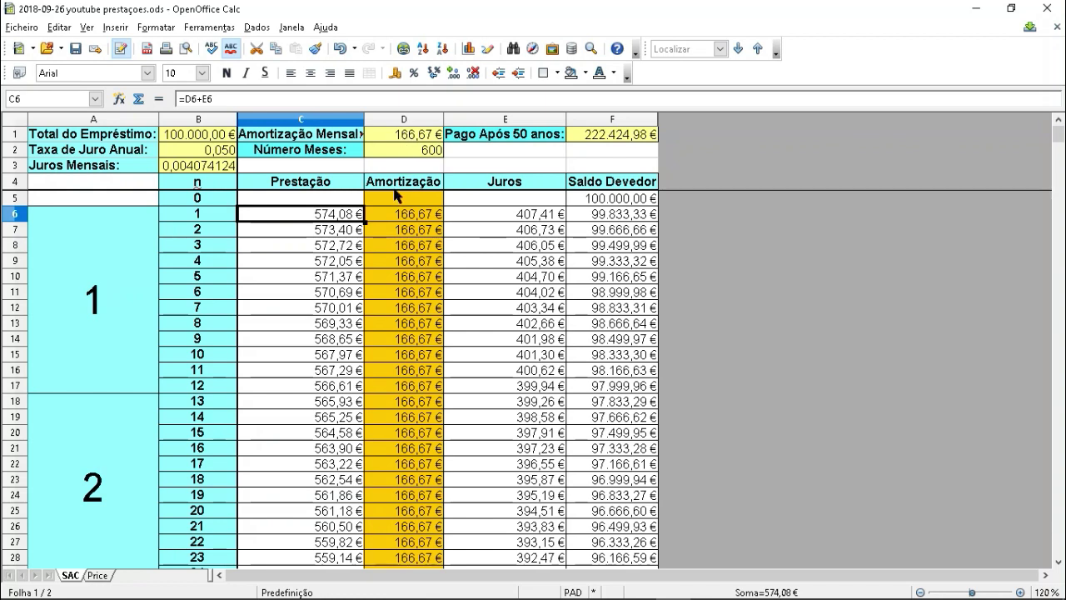
left_click(333, 199)
left_click(97, 575)
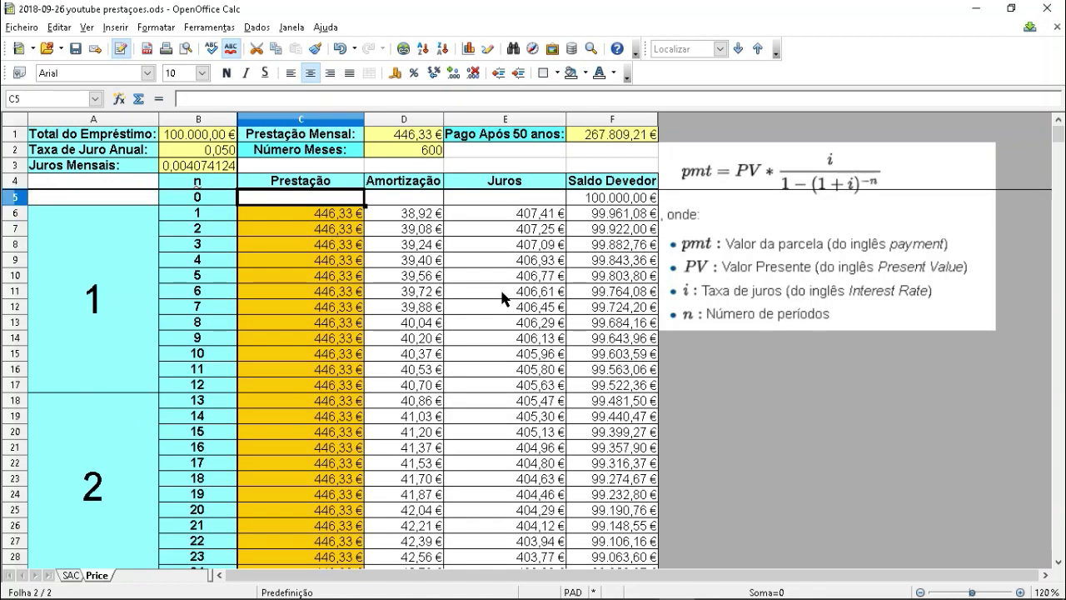
Step: Set the Taxa de Juro Anual in cell B2 of the SAC sheet to the formula =5/100
key("ctrl+Page_Up")
key("Up")
key("Up")
key("Up")
key("Up")
key("Left")
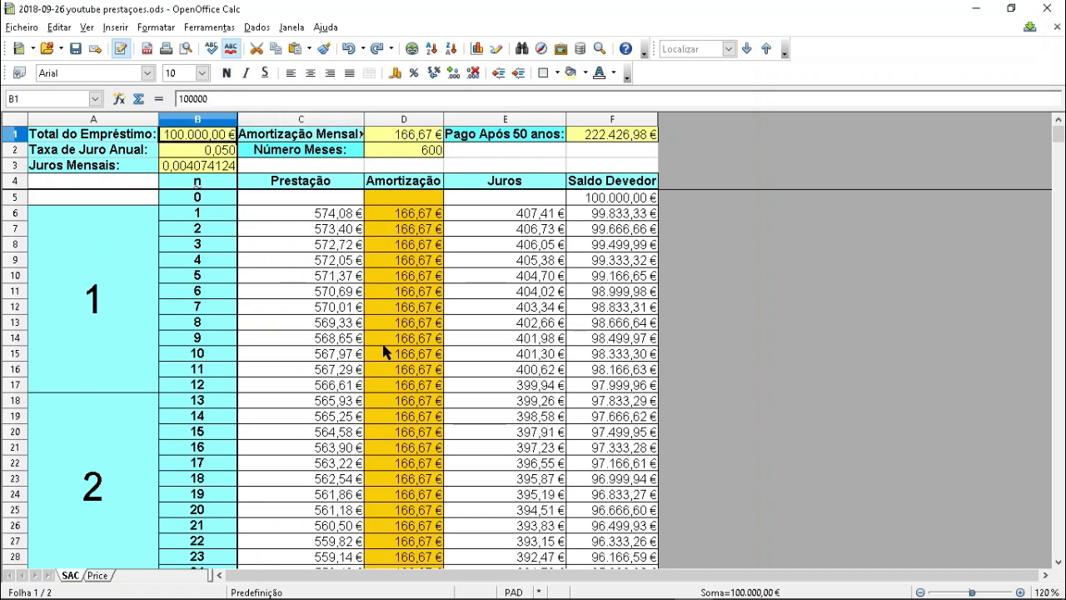
key("Down")
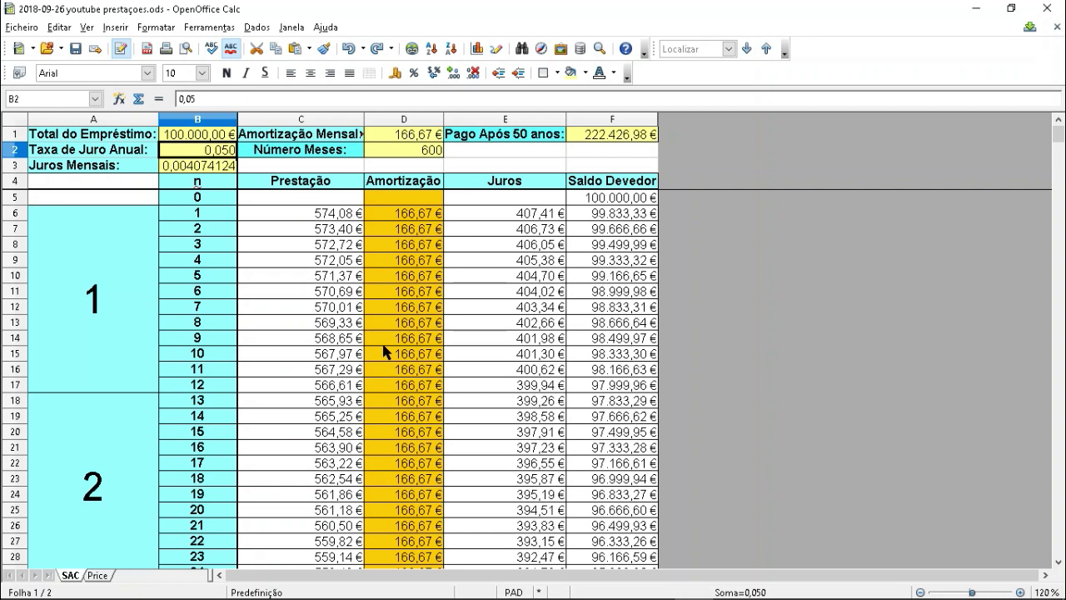
type("=5")
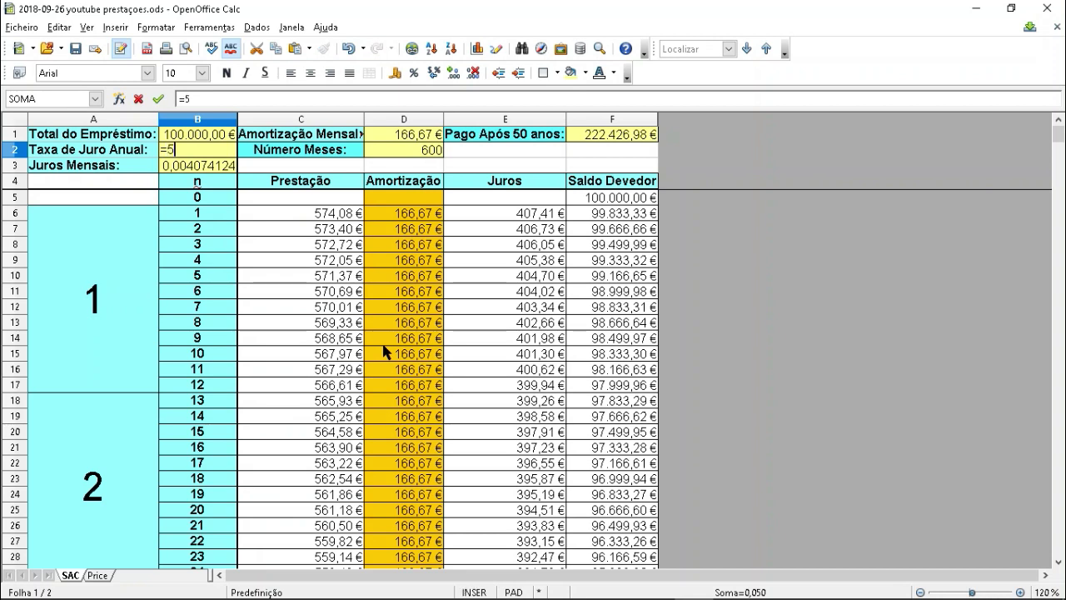
type("/100")
key("Return")
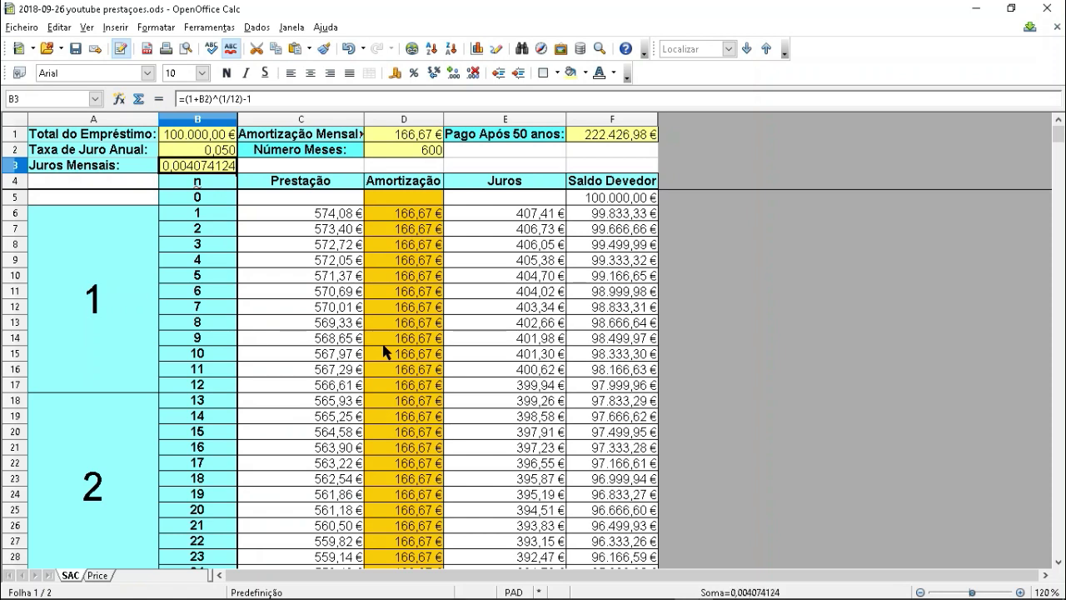
key("Up")
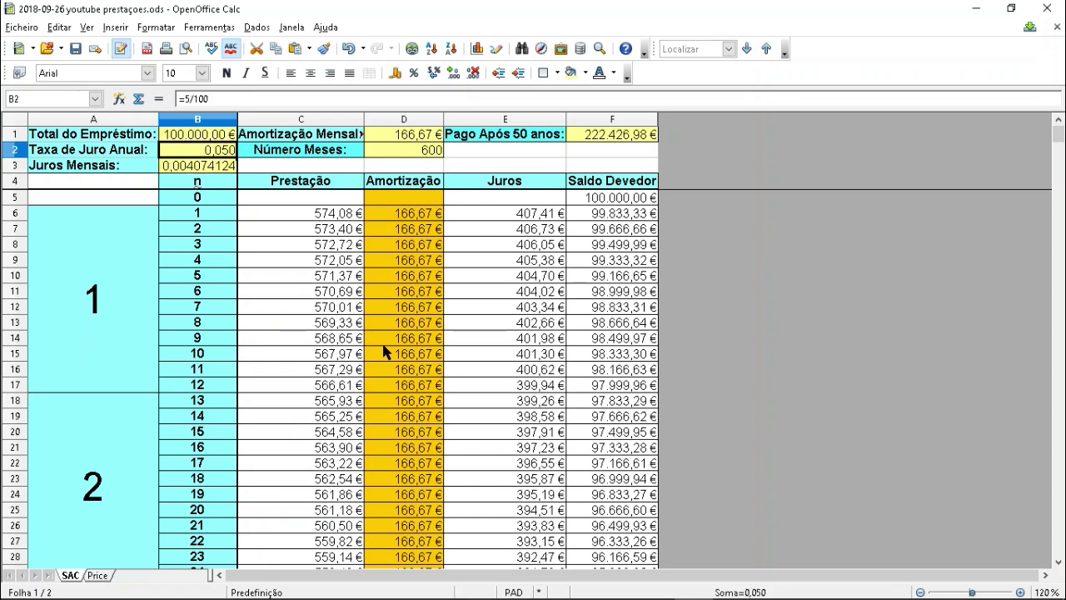
Step: Calculate twelve months of 1% compound interest in cell C3, beside Juros Mensais, with =1,01^12
key("Down")
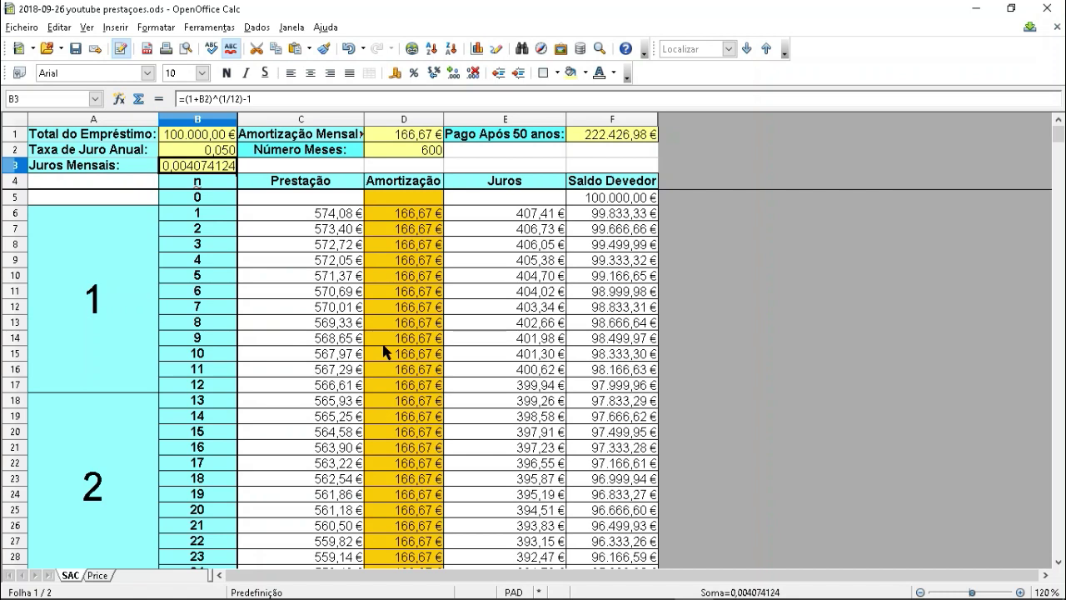
key("Right")
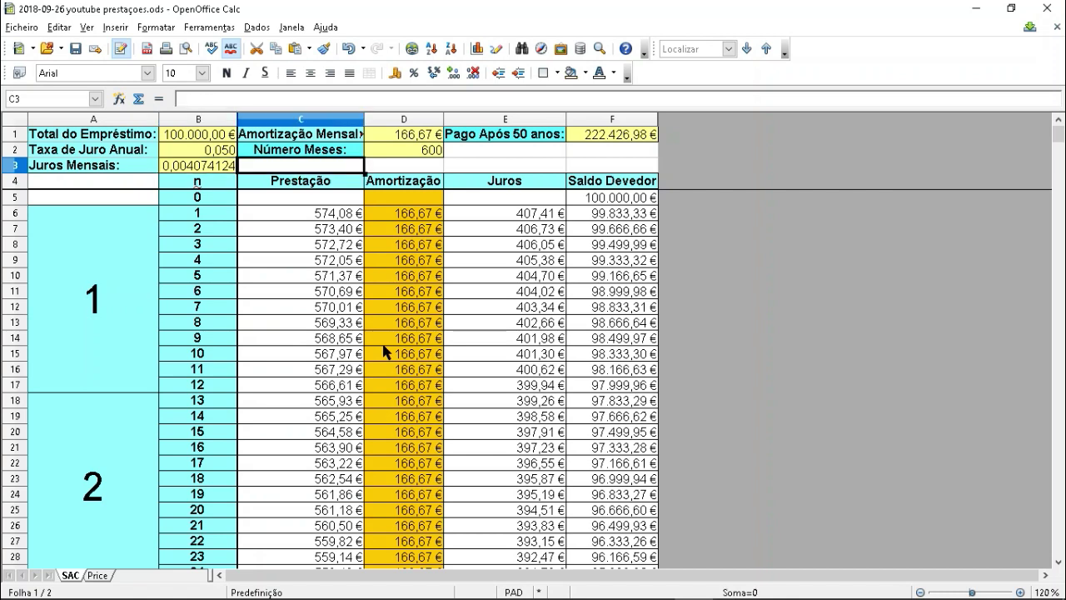
type("=")
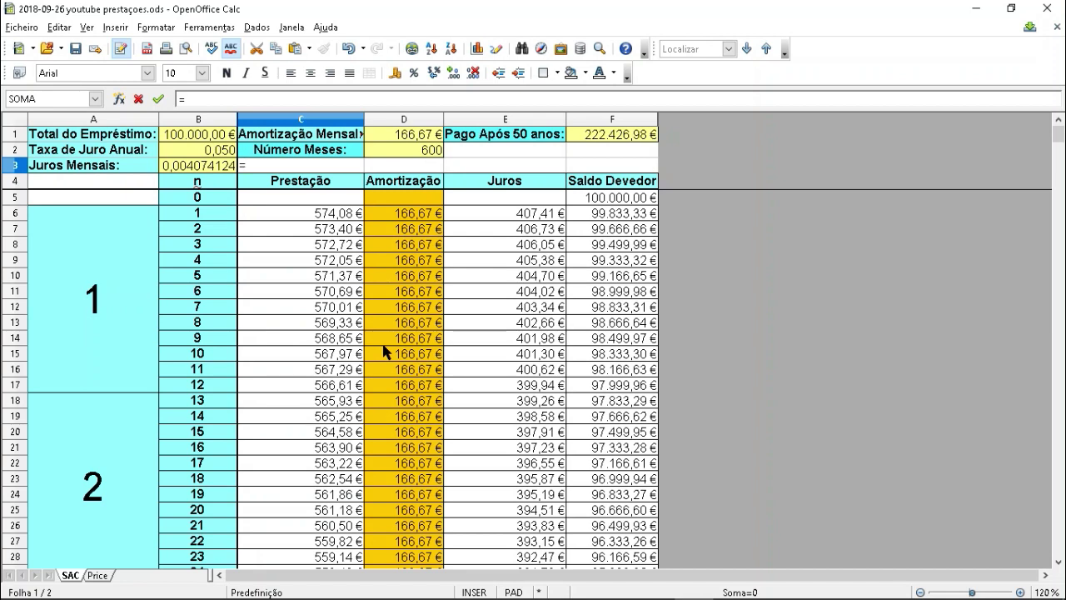
type("1,01^12")
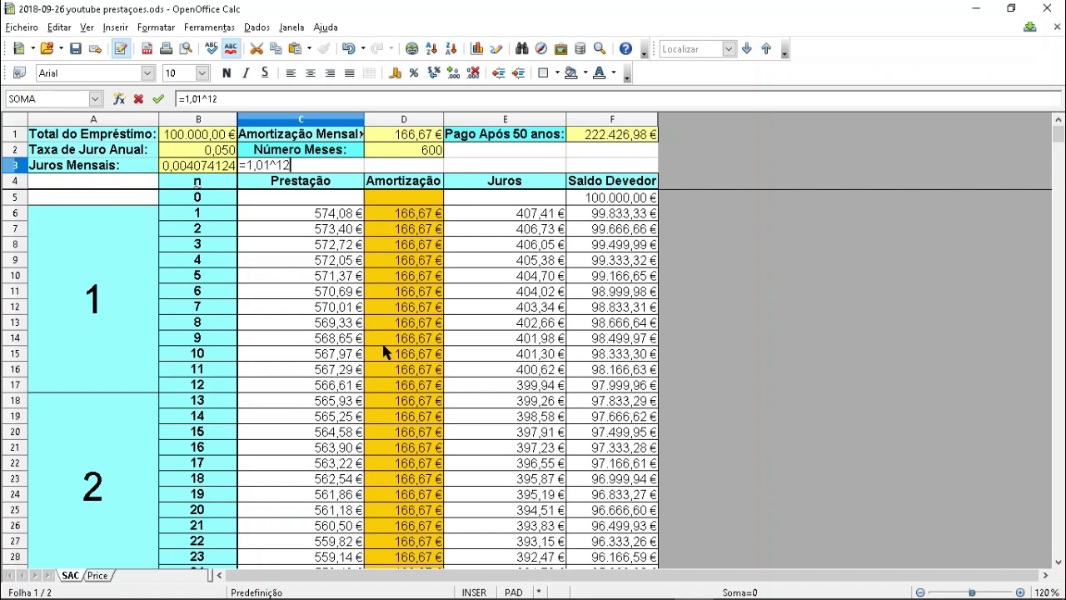
key("Return")
key("Up")
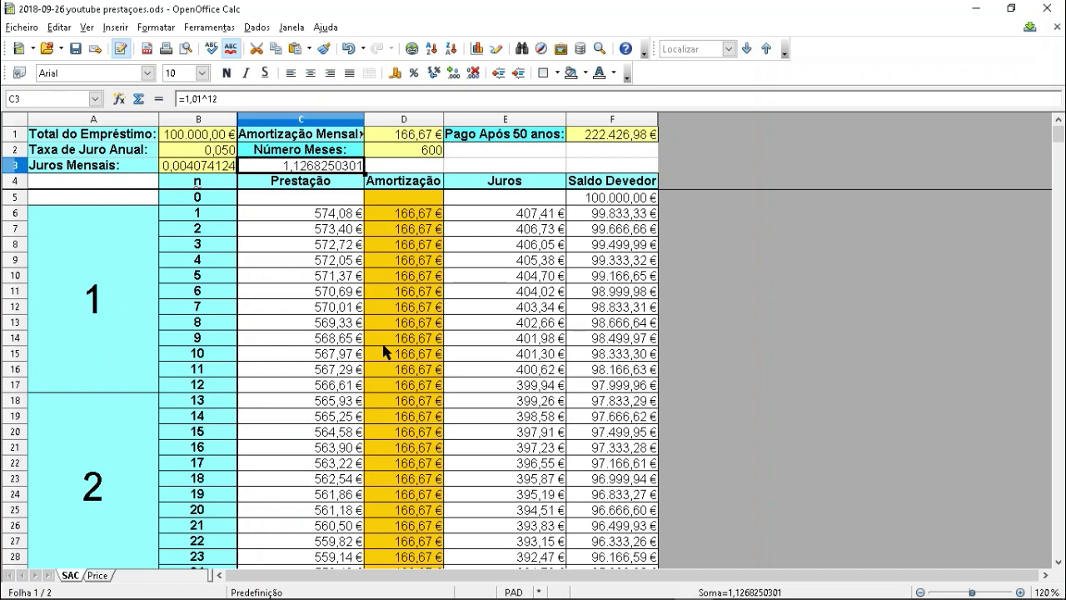
key("Left")
key("Right")
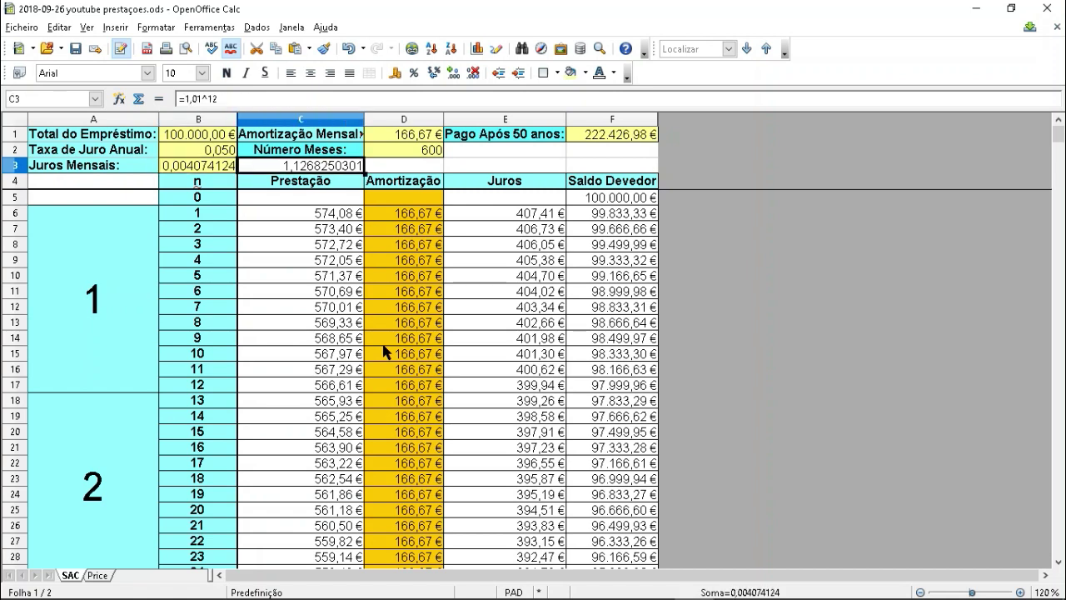
key("Right")
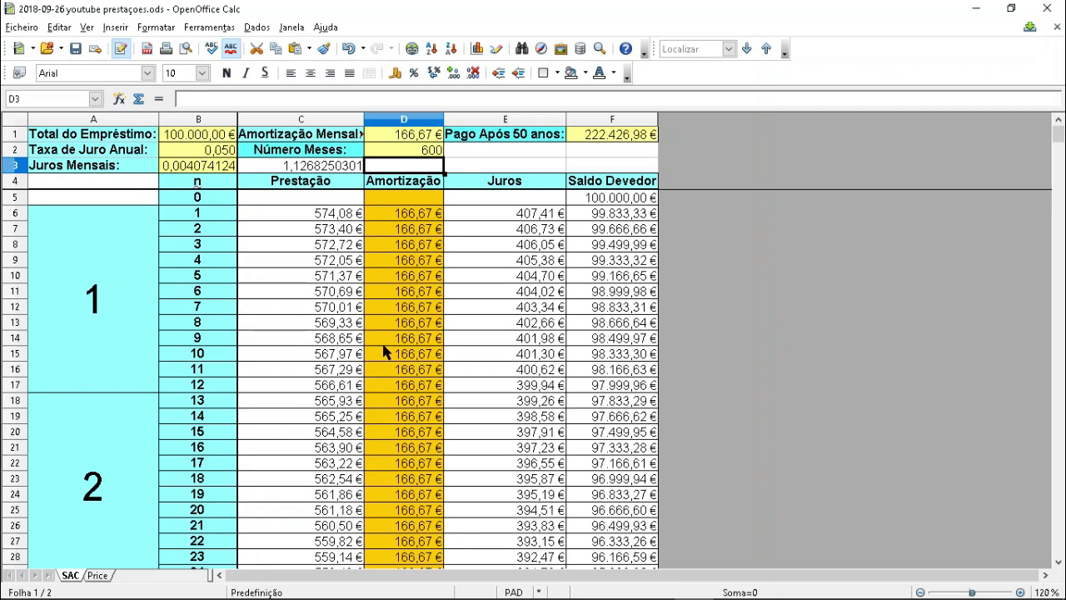
type("=")
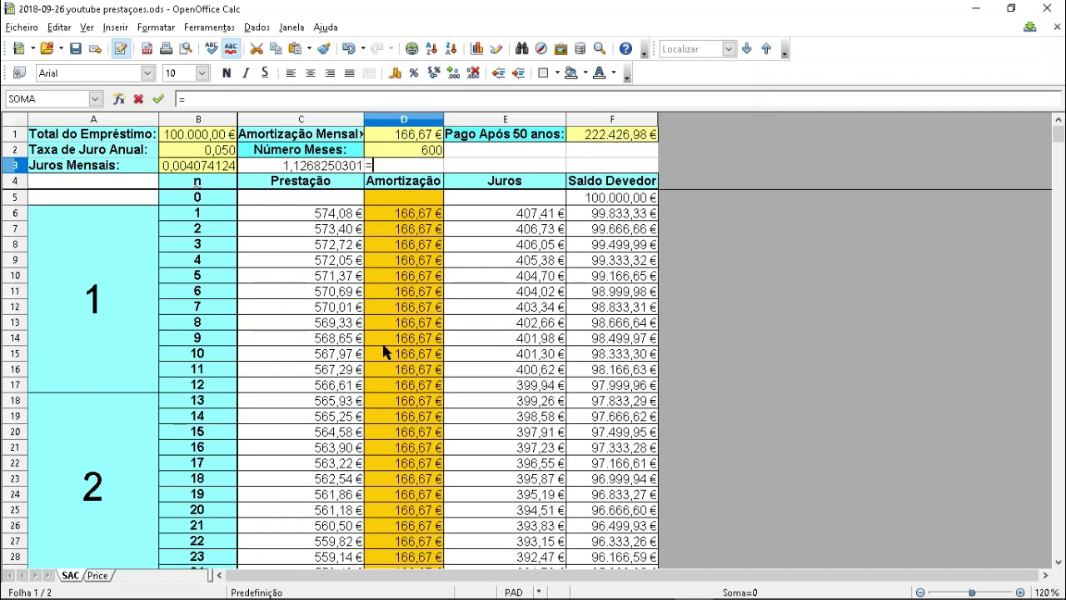
type("1,12")
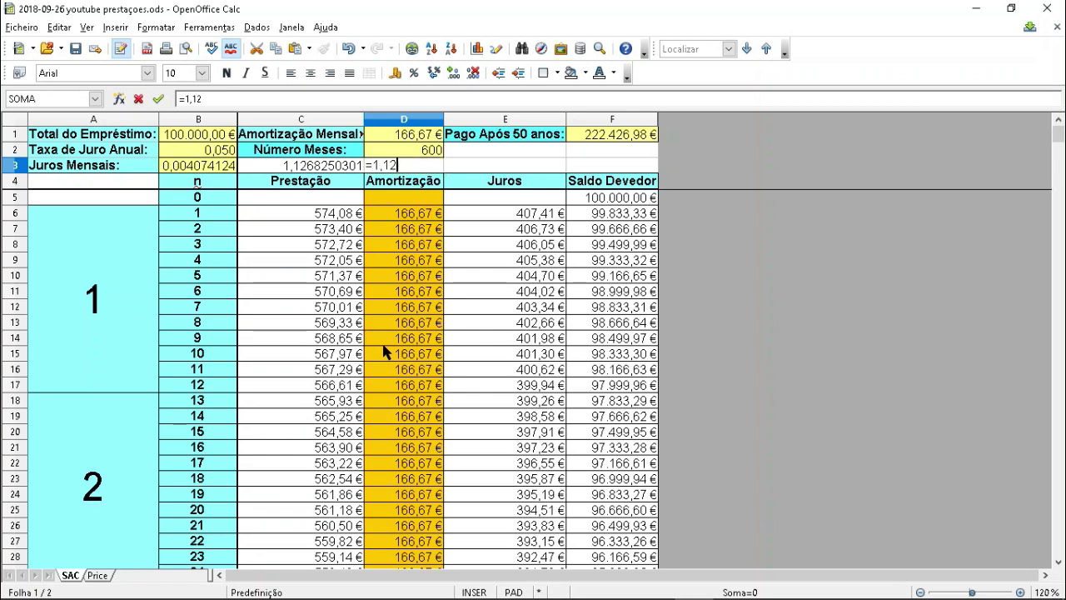
type("6825")
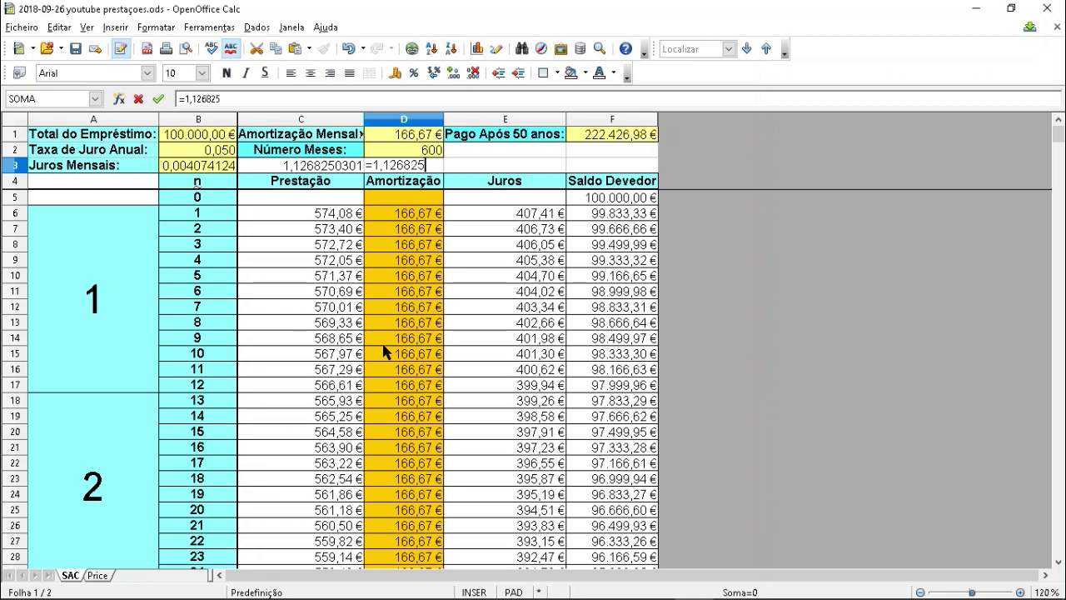
type("0301")
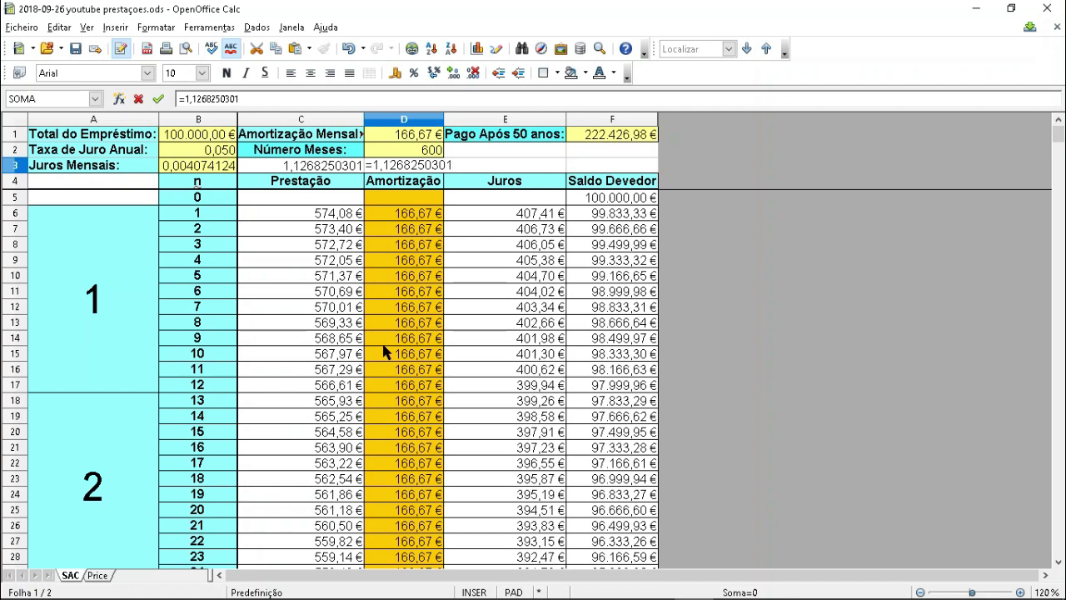
type("^")
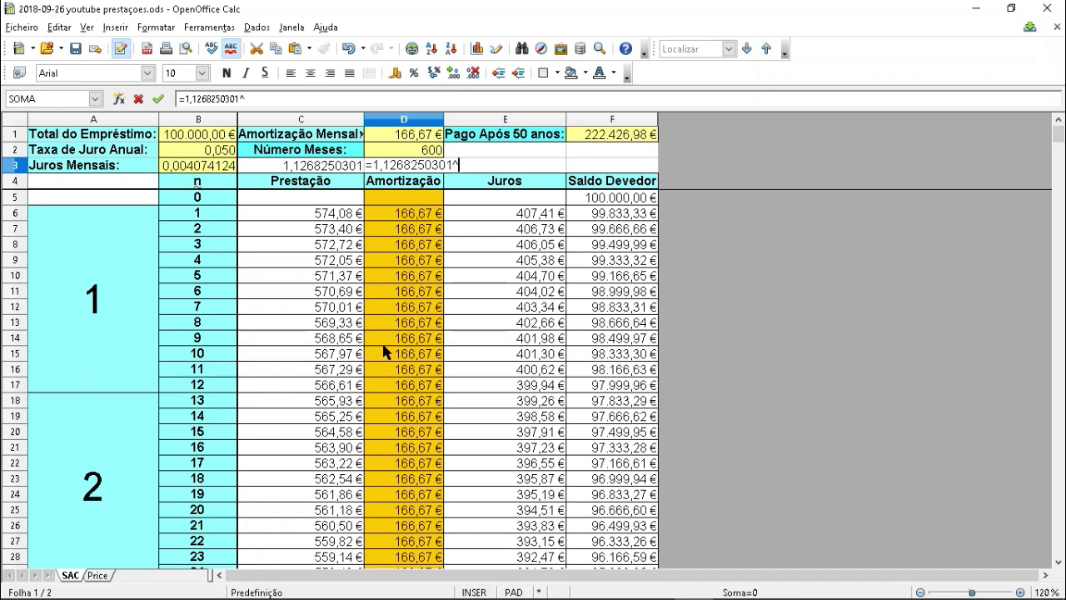
type("(1/12)")
key("Return")
key("Up")
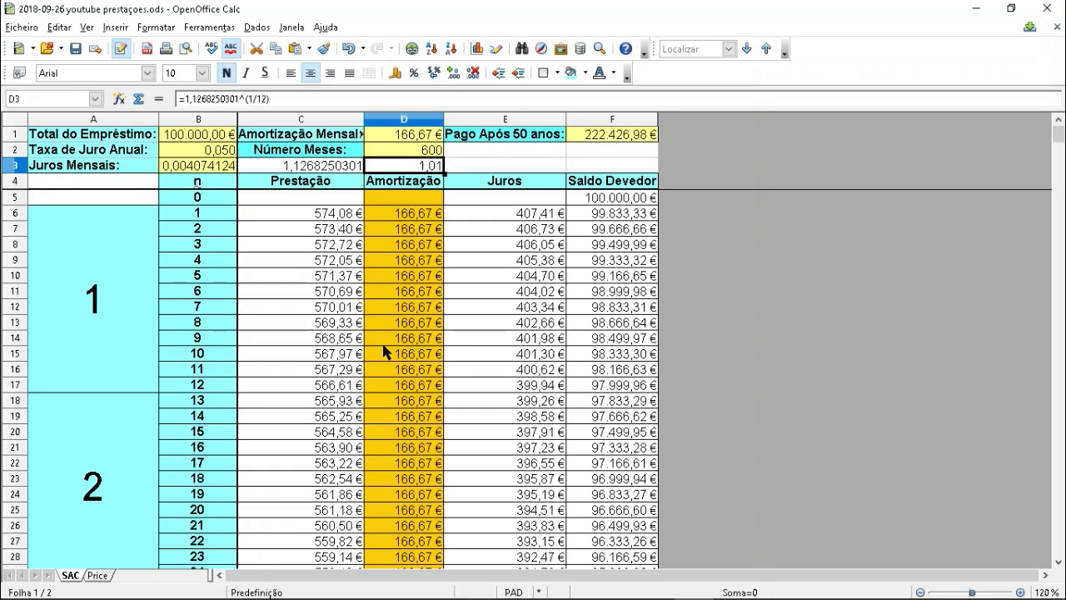
Step: Clear the two trial interest calculations from cells C3:D3 on the SAC sheet
key("shift+Left")
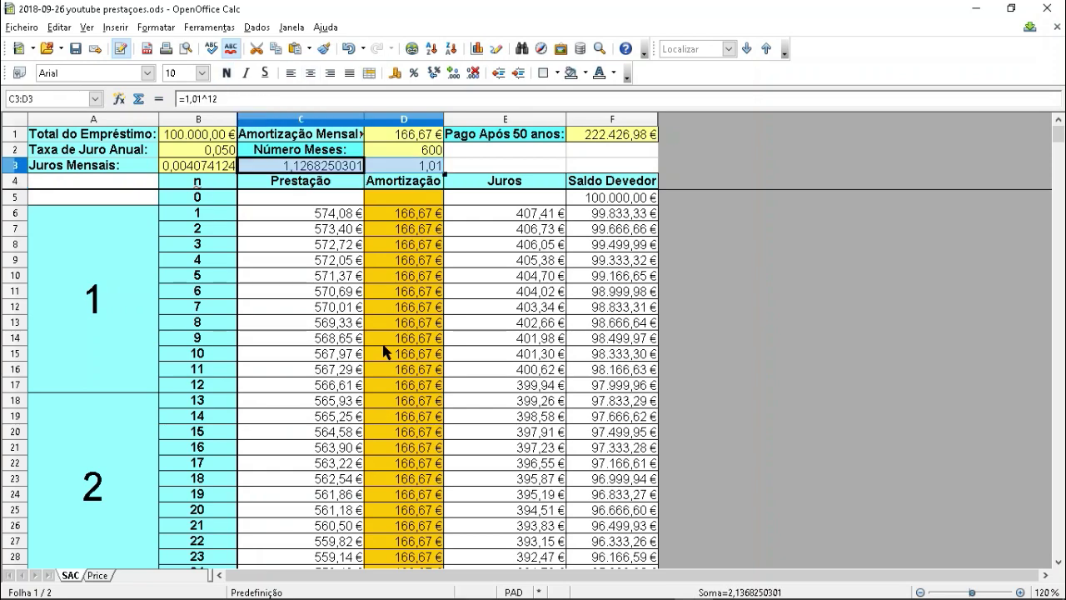
key("Delete")
key("Return")
key("Left")
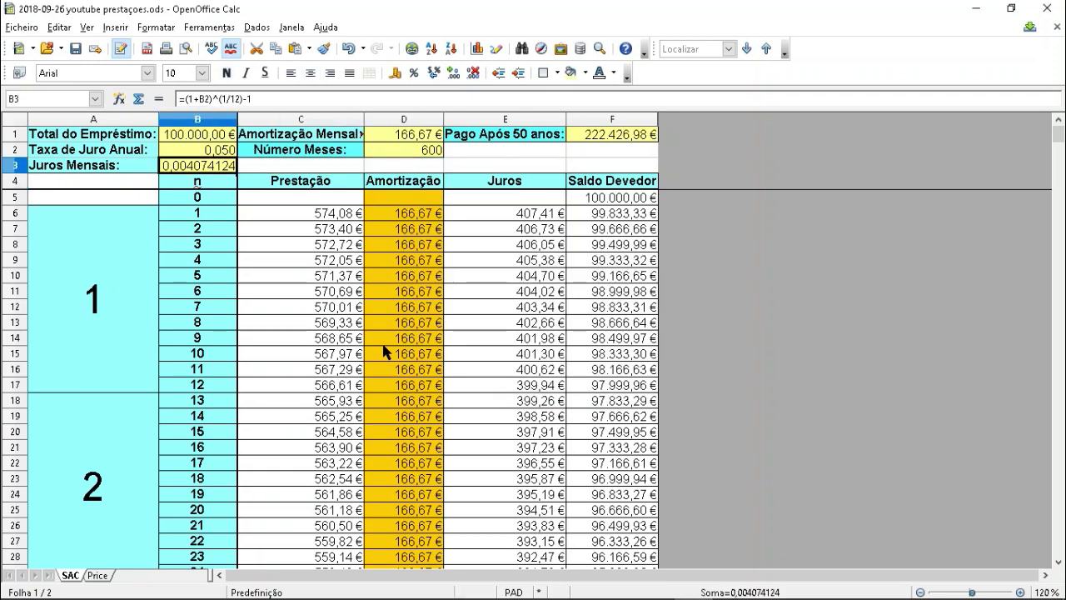
Step: Inspect the Juros Mensais formula in B3, then the Número Meses and Amortização Mensal cells on the SAC sheet
key("F2")
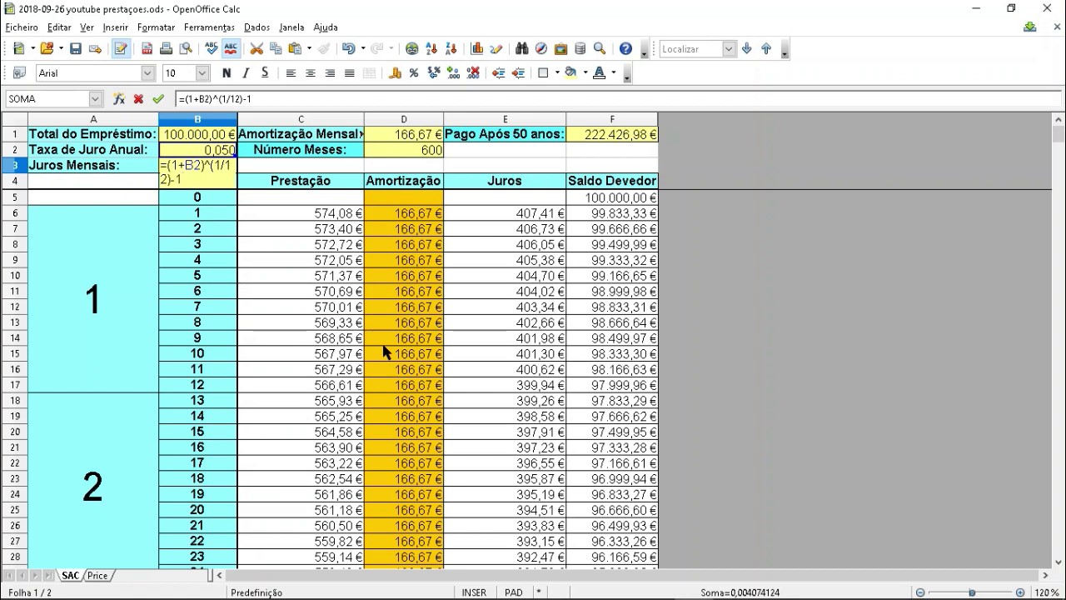
key("Return")
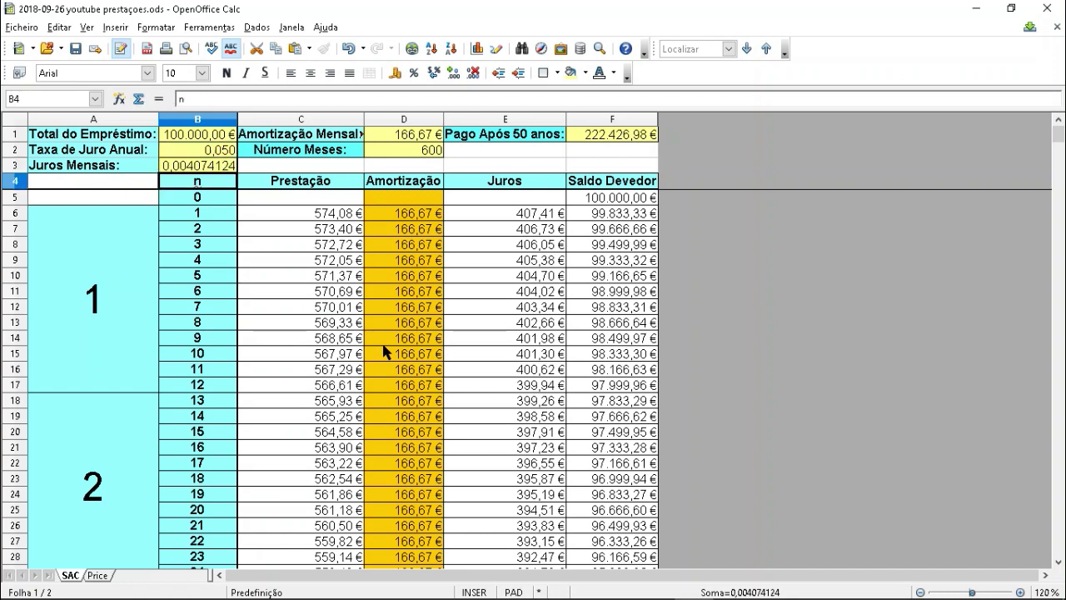
key("Up")
key("Right")
key("Right")
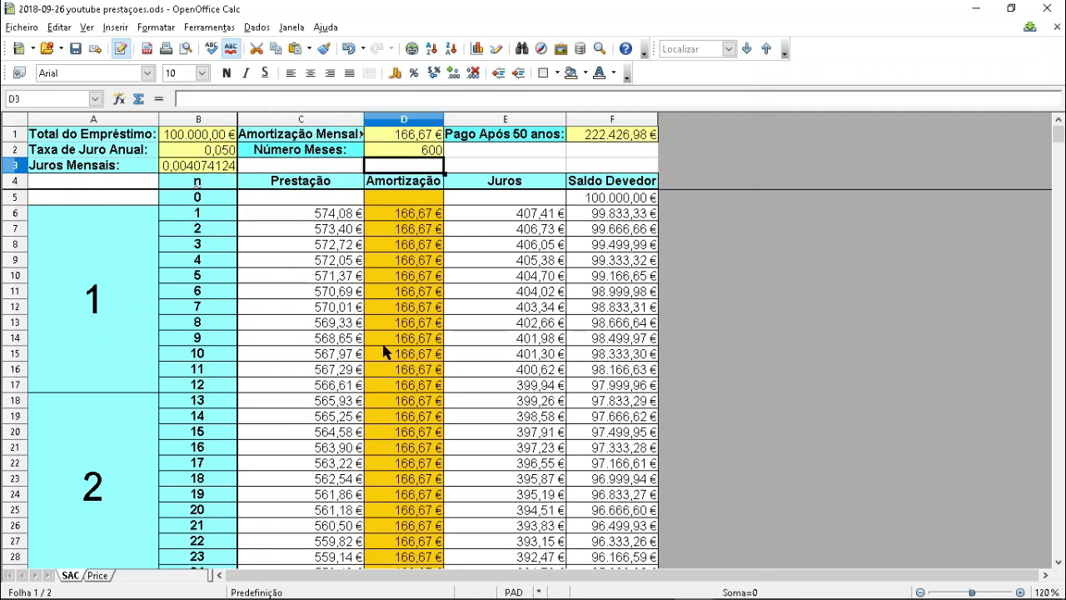
key("Up")
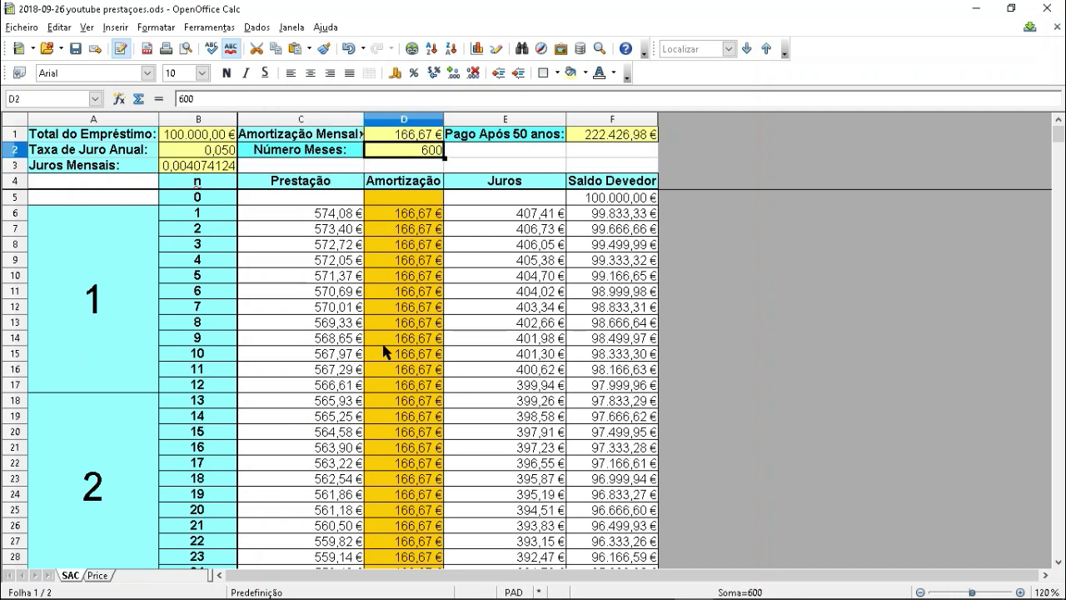
key("Up")
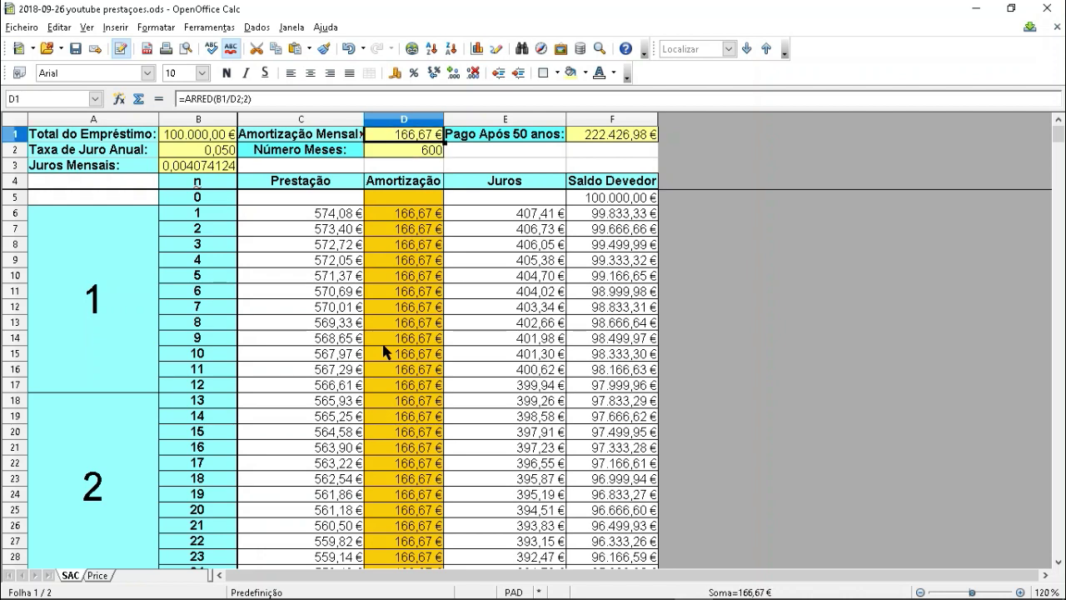
Step: Check how the first Amortização entry in D6 refers back to the Amortização Mensal value in D1
key("Down")
key("Down")
key("Down")
key("Down")
key("Down")
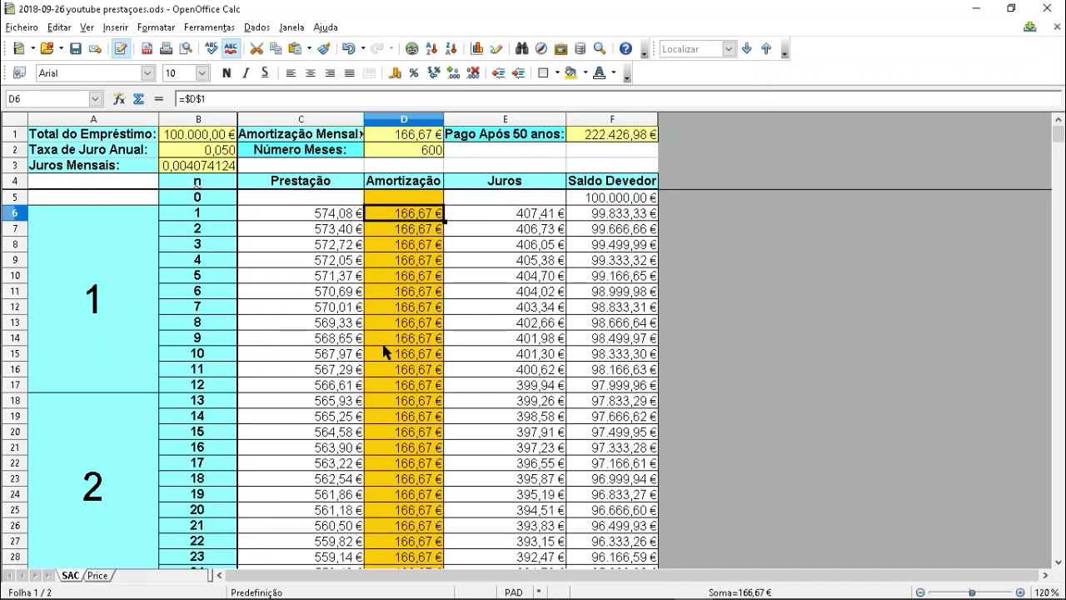
key("Up")
key("Up")
key("Up")
key("Up")
key("Up")
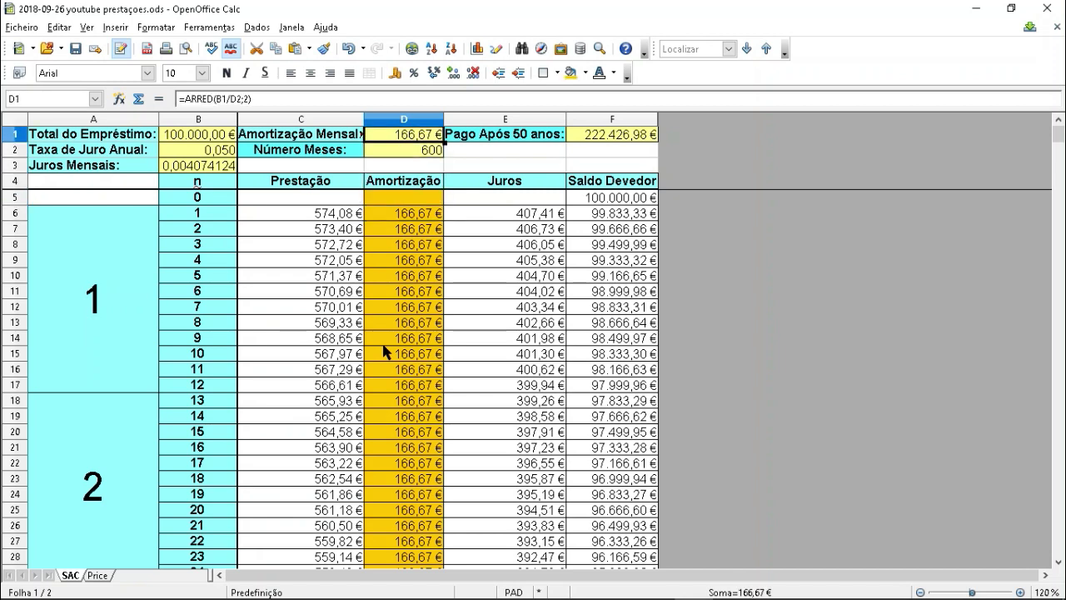
Step: Review the amount paid after 50 years and compare it with the Prestação total in the SAC sheet's TOTAIS row
key("Down")
key("Down")
key("Up")
key("Right")
key("Up")
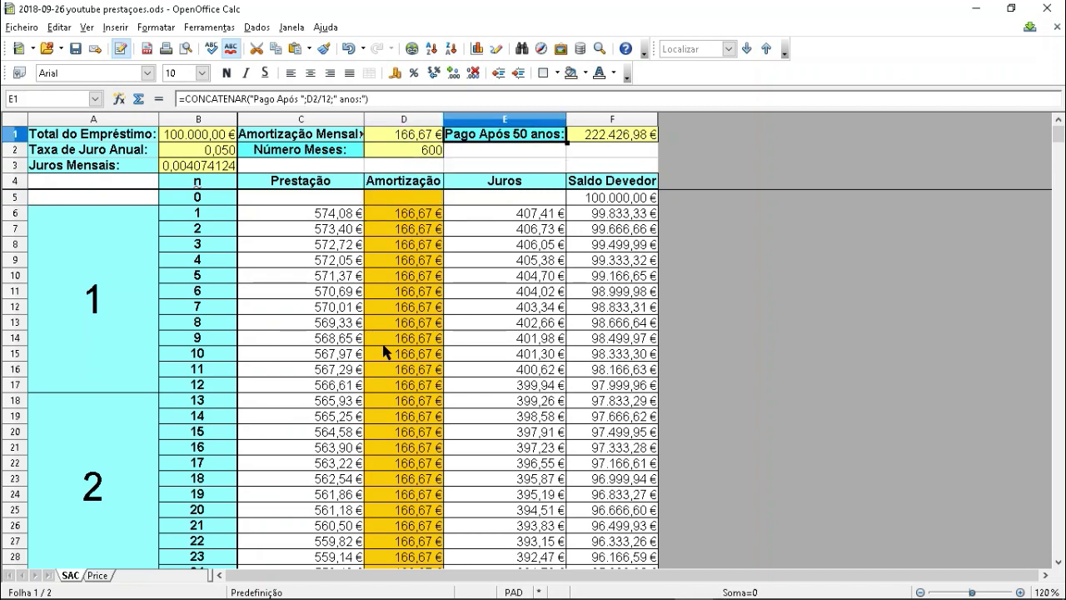
key("Right")
key("Down")
key("Down")
key("Down")
key("Left")
key("Left")
key("Left")
key("Down")
key("Down")
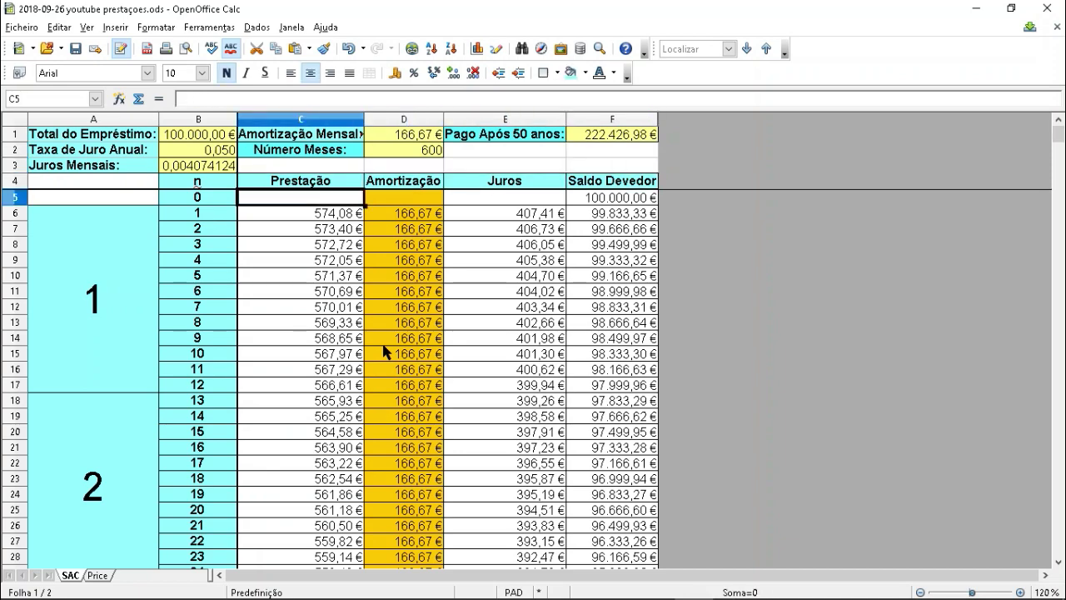
key("ctrl+Down")
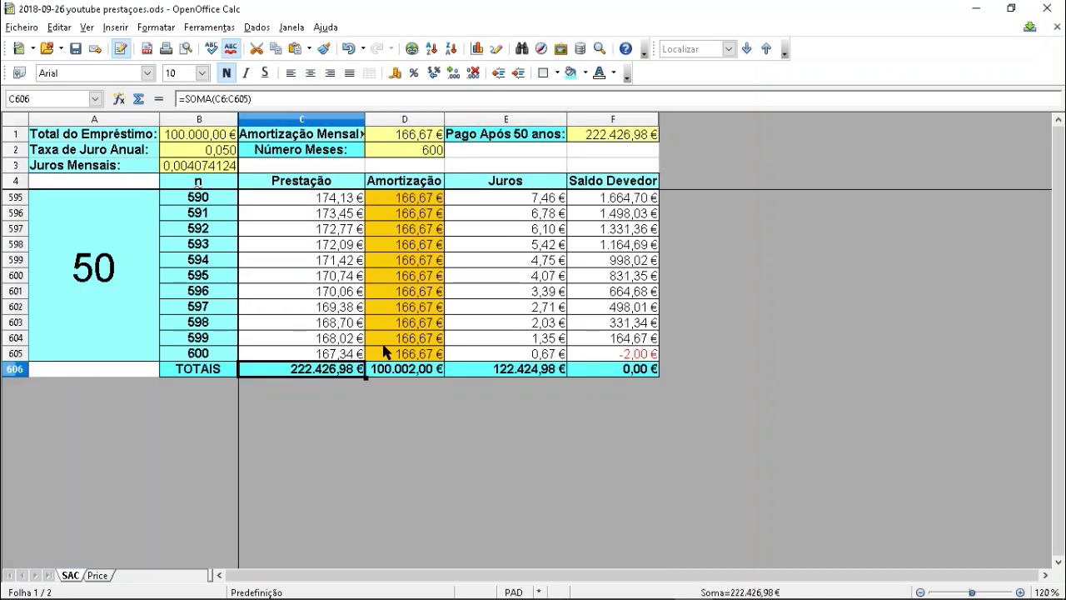
key("ctrl+Up")
key("ctrl+Up")
key("ctrl+Up")
key("ctrl+Up")
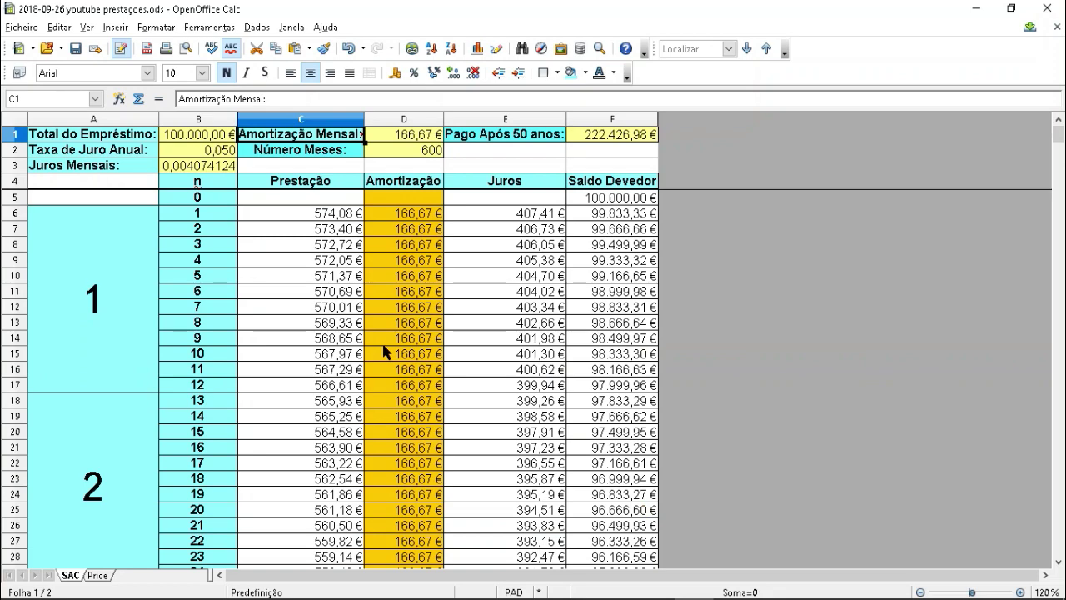
Step: Switch to the Price sheet and review the loan total and annual interest rate in B1 and B2
key("ctrl+Page_Down")
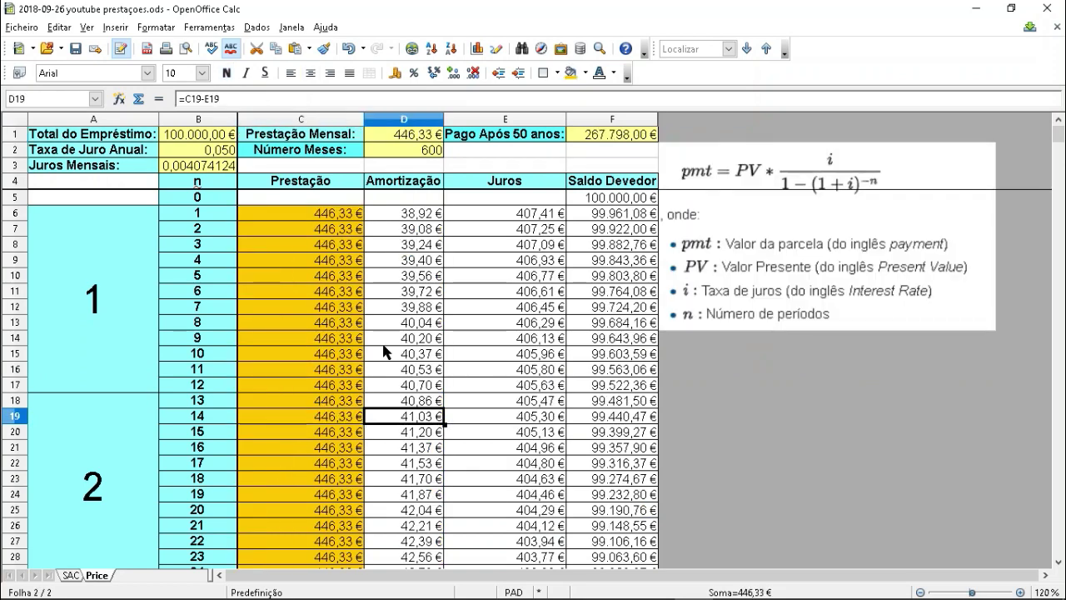
key("Up")
key("Up")
key("Up")
key("Up")
key("Up")
key("Up")
key("Up")
key("Up")
key("Up")
key("Up")
key("Up")
key("Up")
key("Up")
key("Up")
key("Up")
key("Up")
key("Up")
key("Up")
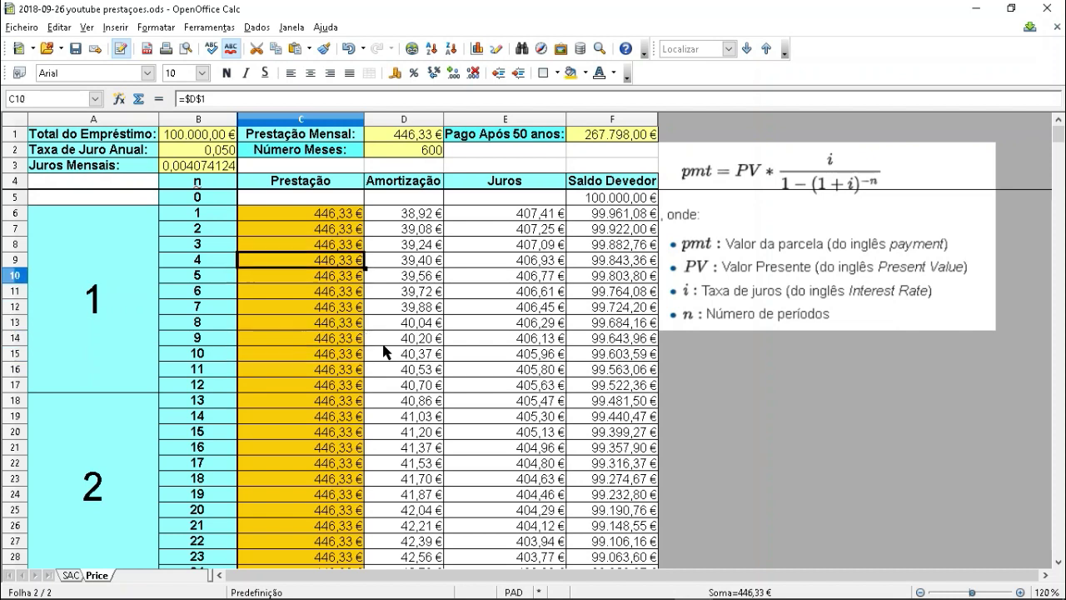
key("Left")
key("Down")
key("Down")
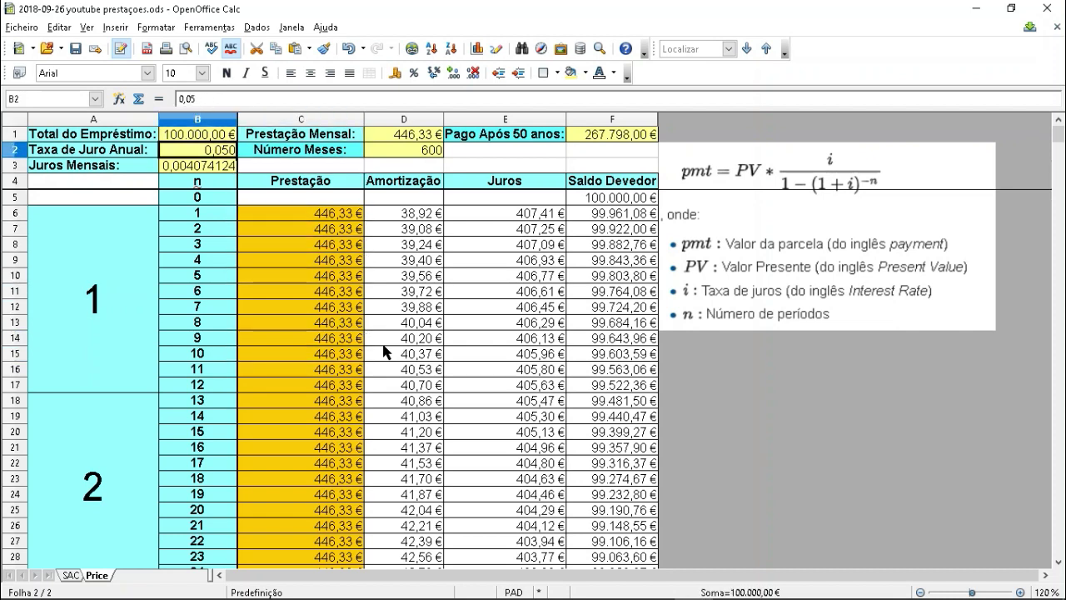
Step: Examine the Prestação Mensal formula in D1 of the Price sheet and its reference in the first Prestação cell, C6
key("Right")
key("Right")
key("Up")
key("Up")
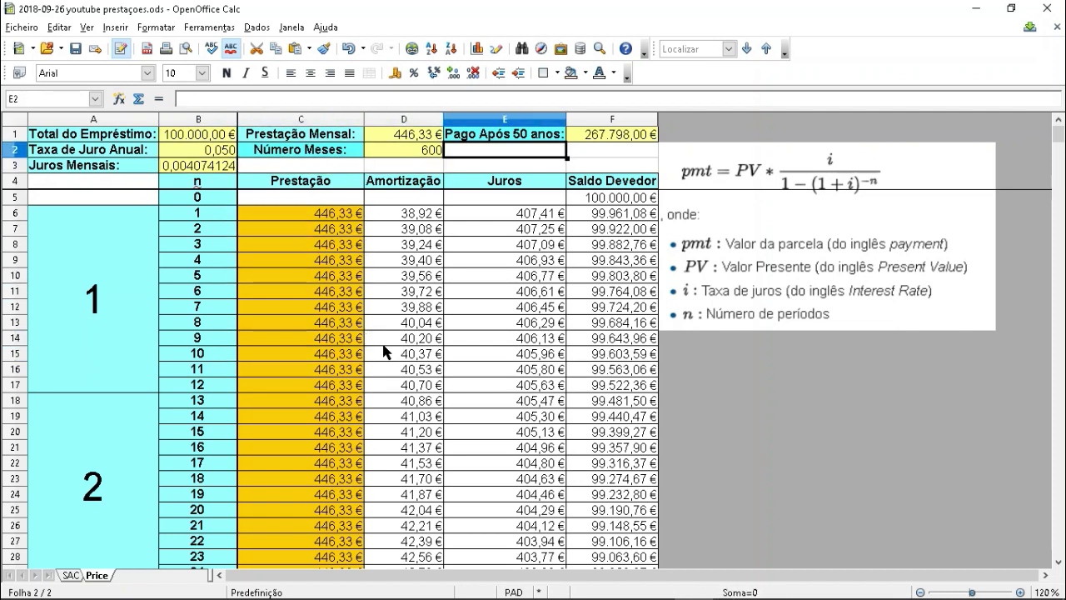
key("Right")
key("Left")
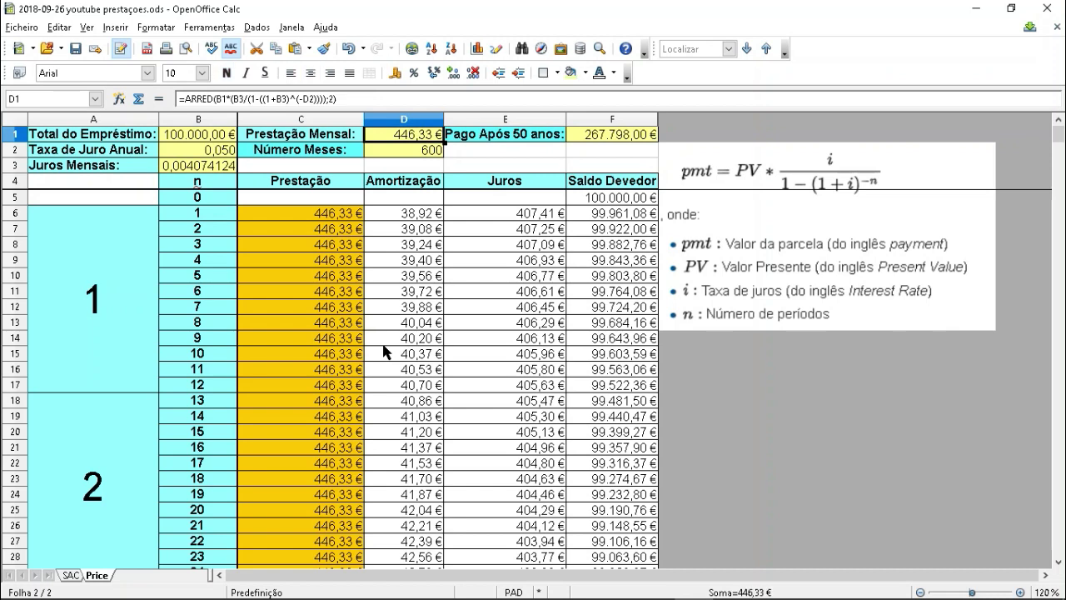
key("Left")
key("Down")
key("Down")
key("Down")
key("Down")
key("Down")
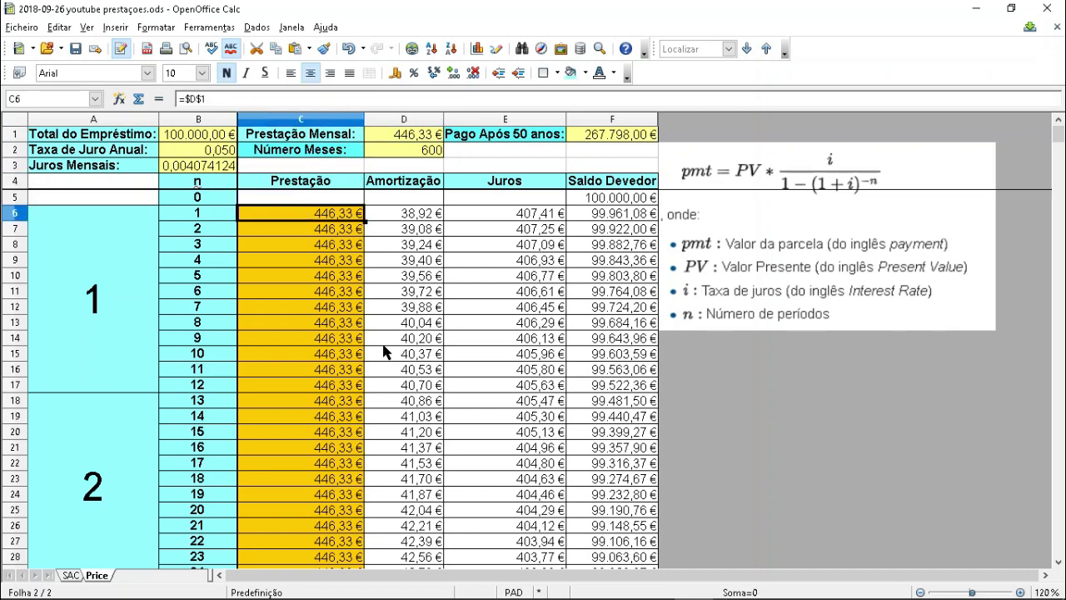
key("Up")
key("Up")
key("Up")
key("Up")
key("Up")
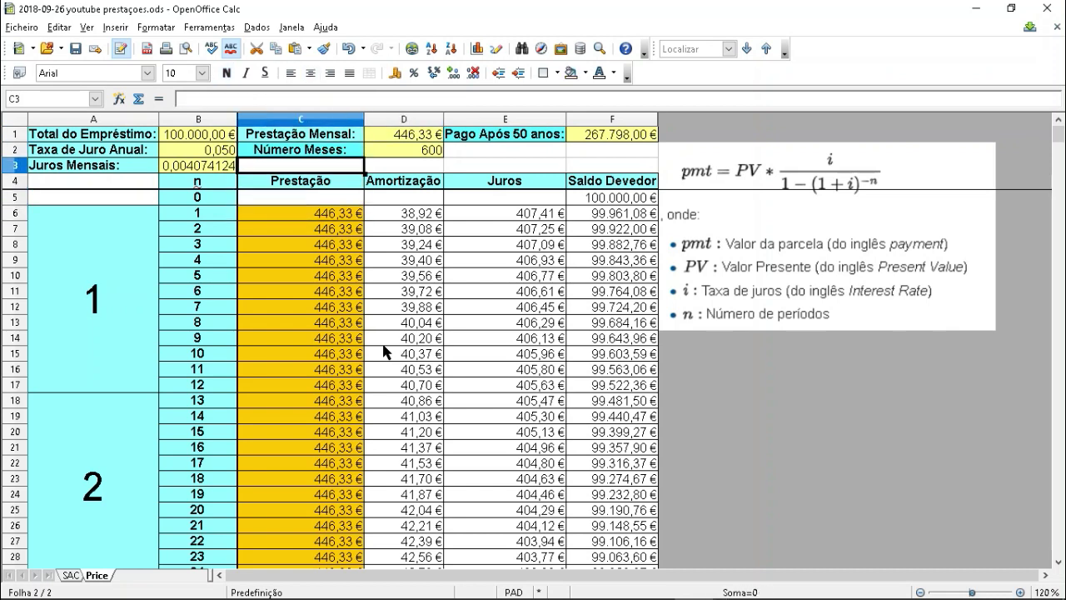
Step: Return to the SAC sheet and recheck the Amortização Mensal formula in D1
key("ctrl+Page_Up")
key("Right")
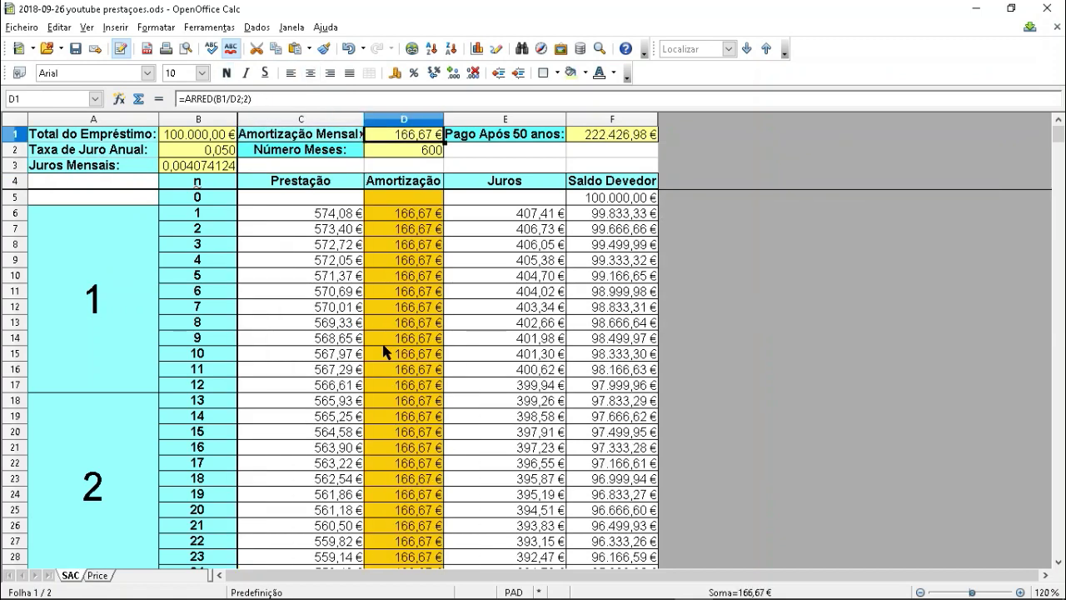
key("Down")
key("Down")
key("Down")
key("Up")
key("Up")
key("Up")
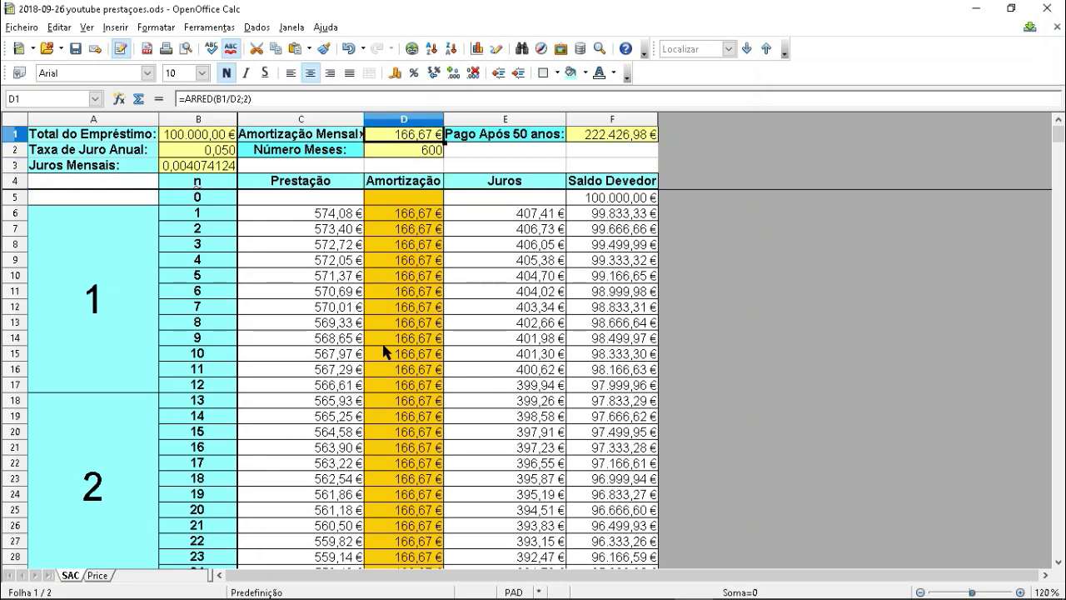
key("Down")
key("Left")
Step: Compare with the Price sheet by reviewing Prestação Mensal in D1 and the fixed installments in the Prestação column
key("ctrl+Page_Down")
key("Up")
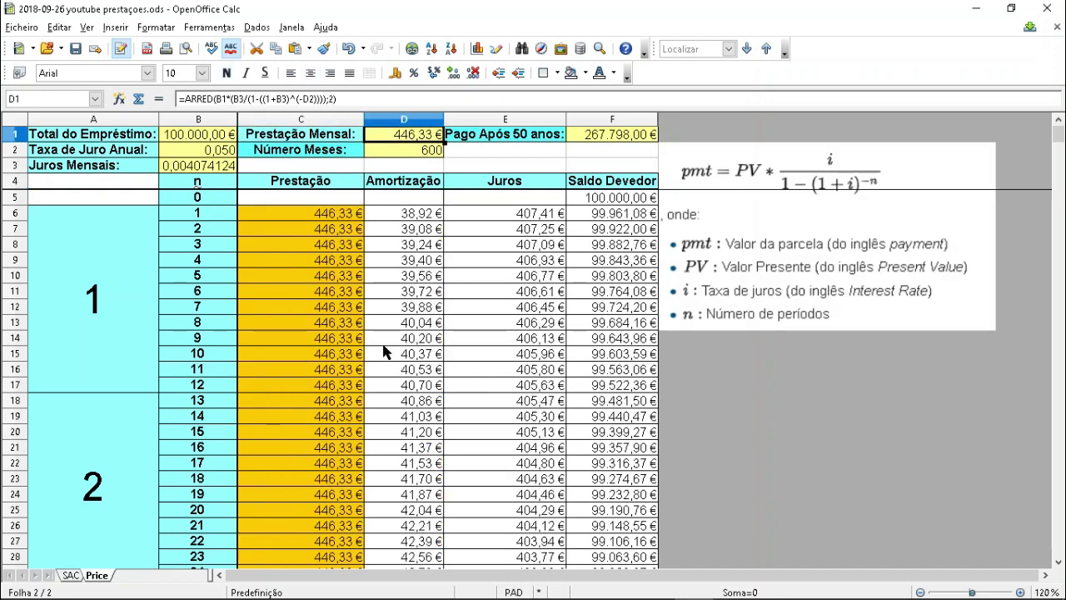
key("Right")
key("Left")
key("Left")
key("Down")
key("Down")
key("Down")
key("Right")
key("Down")
key("Down")
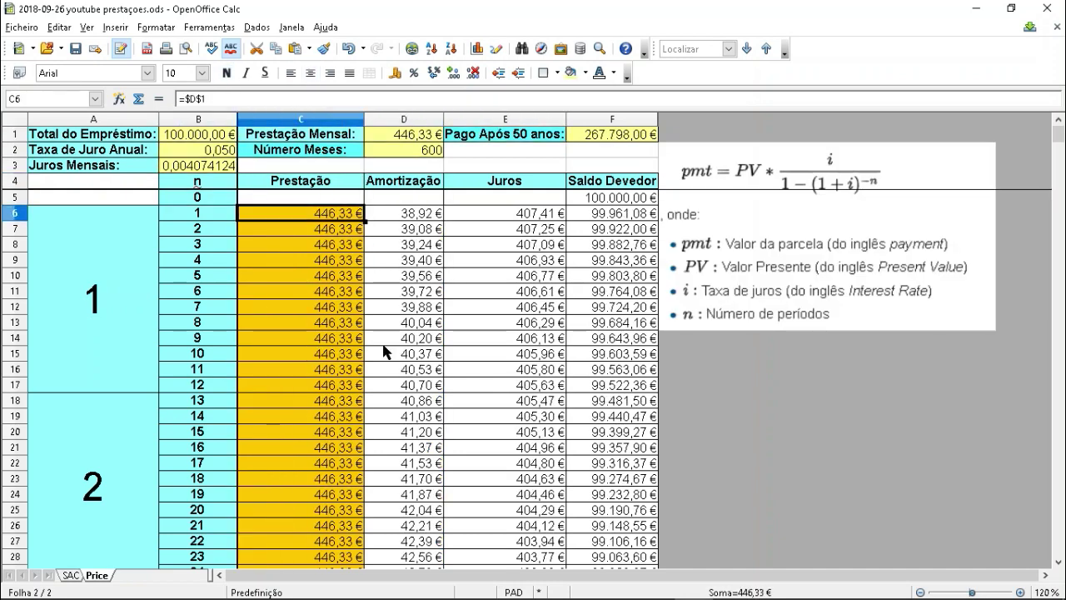
key("Down")
key("Down")
key("Up")
key("Up")
key("Up")
key("Up")
key("Up")
key("Up")
key("Up")
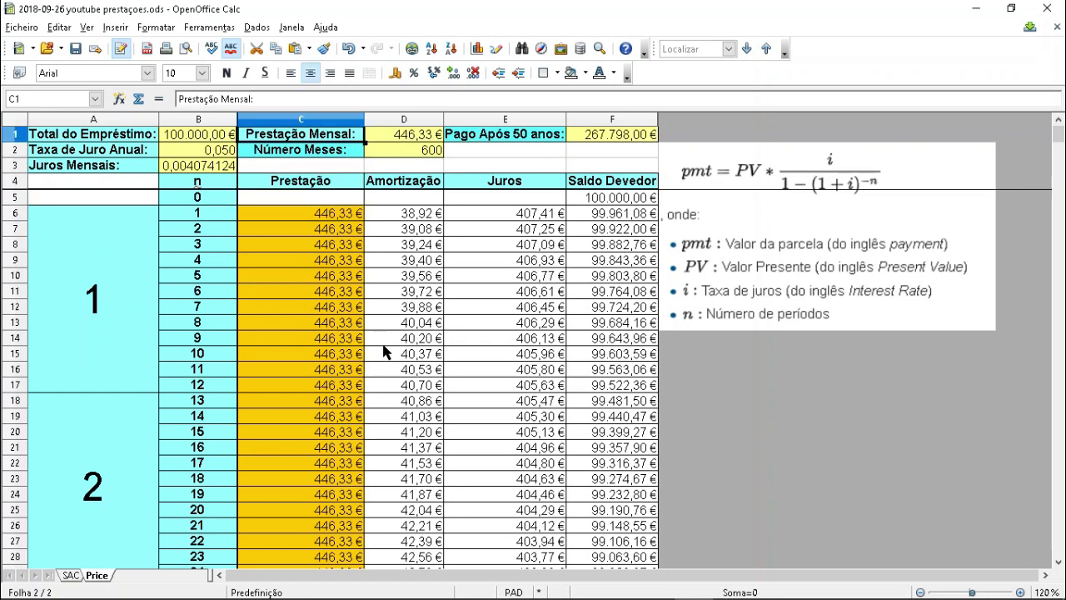
Step: Save the workbook with the Price sheet's Prestação Mensal cell D1 selected
key("Right")
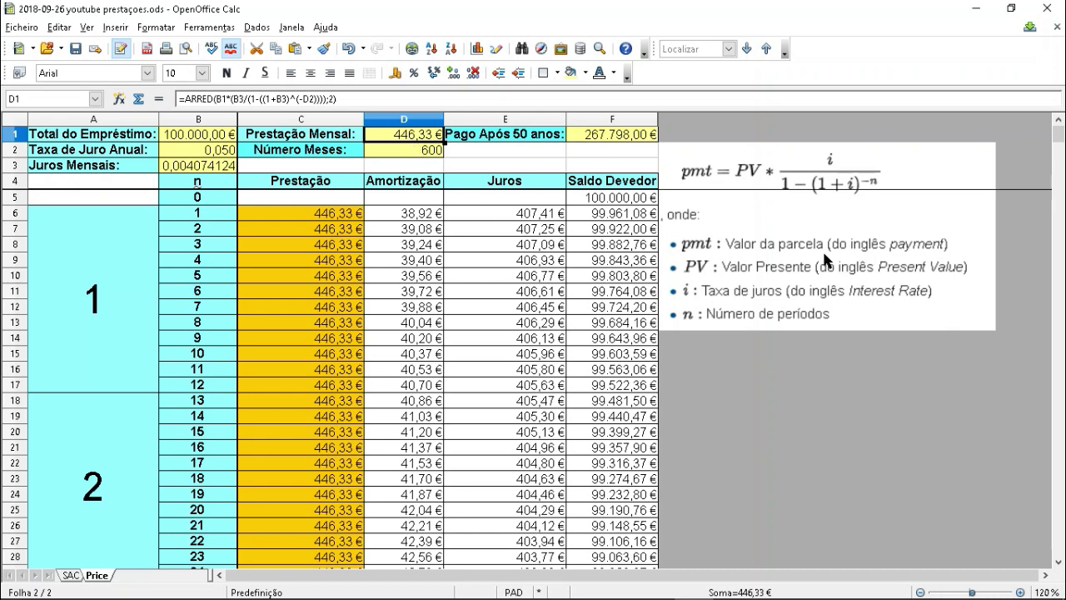
key("ctrl+s")
Step: Read through the ARRED formula in D1 of the Price sheet, comparing its terms with the pmt formula image
key("F2")
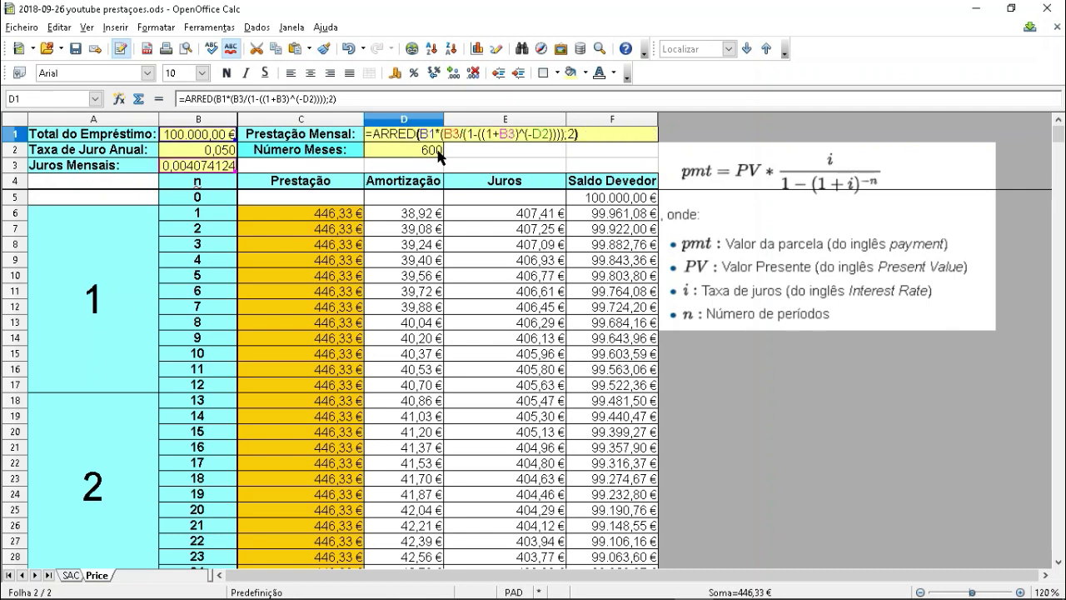
key("Home")
key("Right")
key("Right")
key("Right")
key("Right")
key("Right")
key("Right")
key("Right")
key("Right")
key("Right")
key("Right")
key("Right")
key("Right")
key("Right")
key("Right")
key("Right")
key("Right")
key("Right")
key("Right")
key("Right")
key("Right")
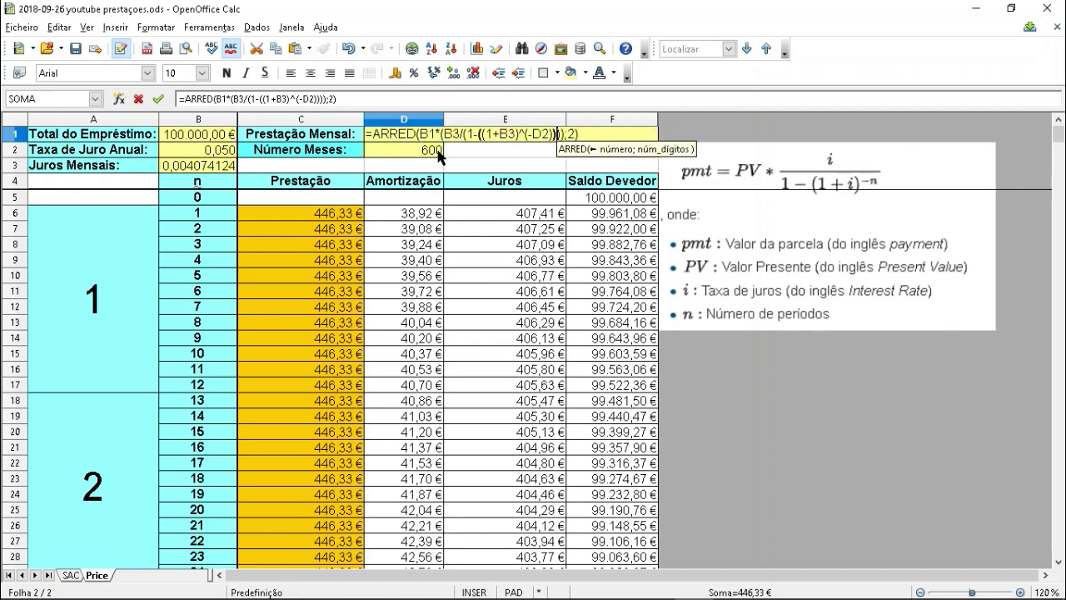
key("Left")
key("Left")
key("Left")
key("Left")
key("Left")
key("Left")
key("Left")
key("Left")
key("Left")
key("Left")
key("Left")
key("Left")
key("Left")
key("Left")
key("Left")
key("Left")
key("Left")
key("Left")
key("Left")
key("Left")
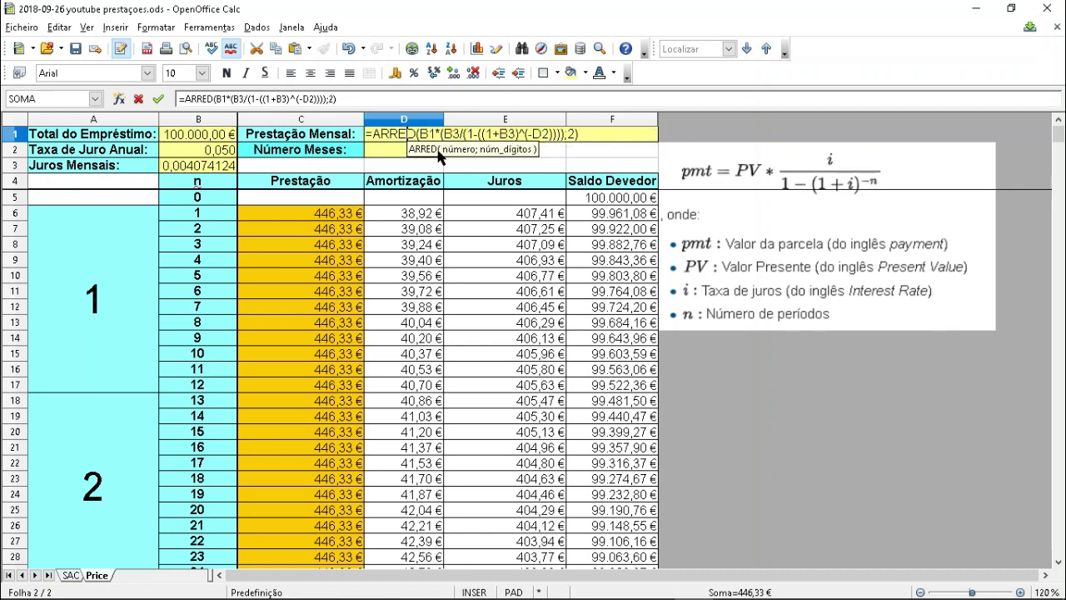
key("Right")
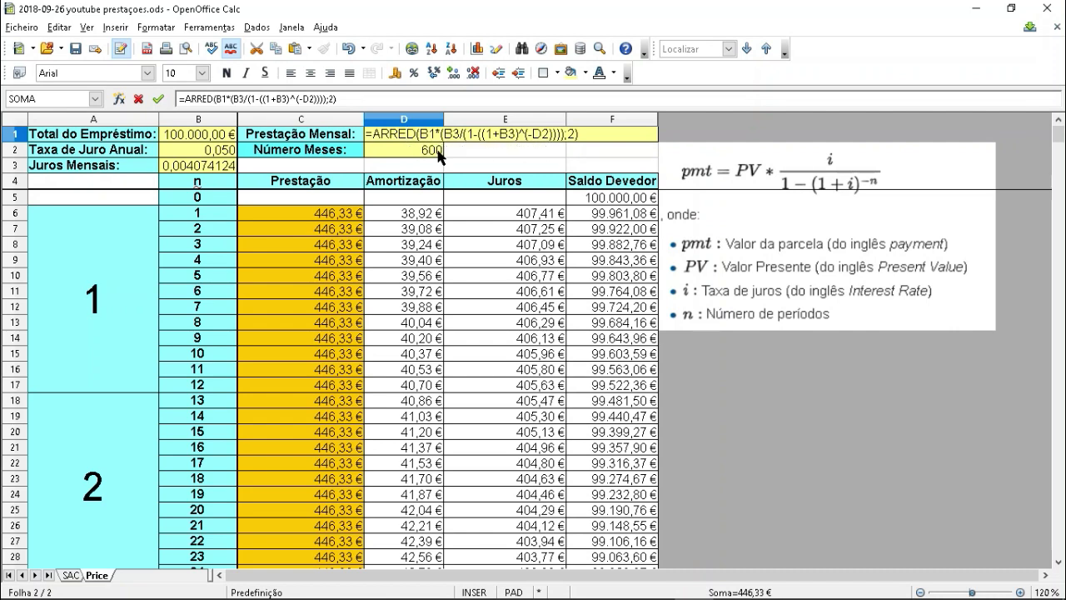
key("Return")
Step: Add one decimal place to the number format of the Prestação Mensal value in D1 on the Price sheet
key("Down")
key("Down")
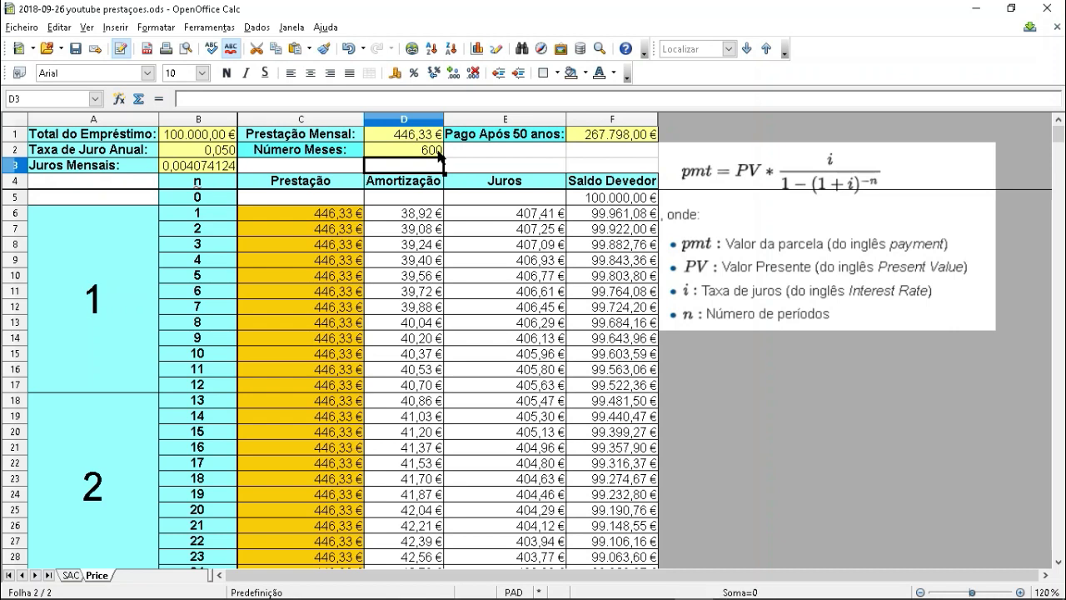
key("Up")
key("Up")
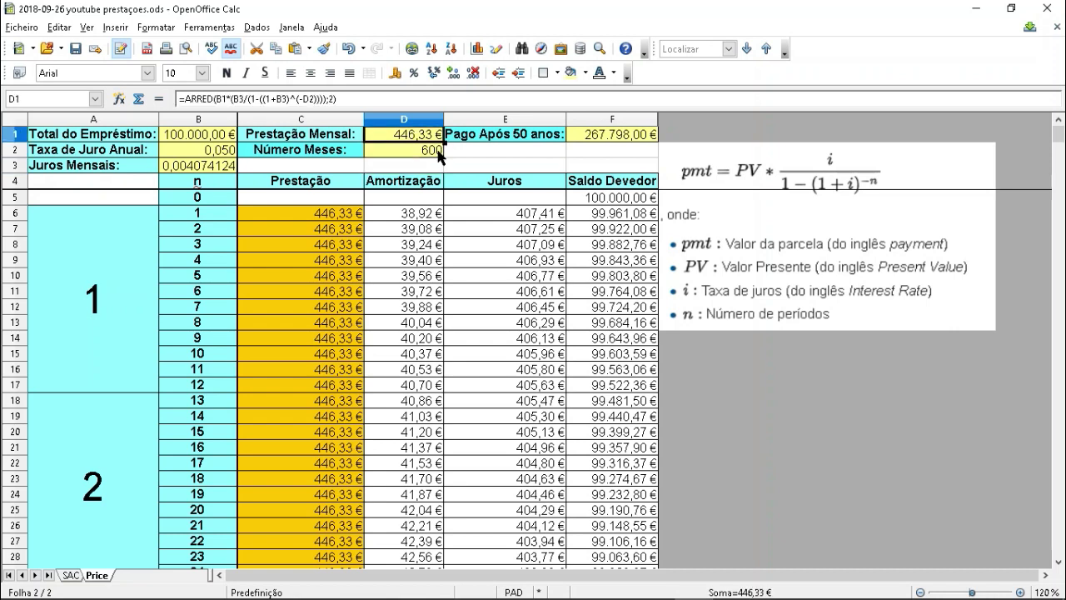
left_click(455, 70)
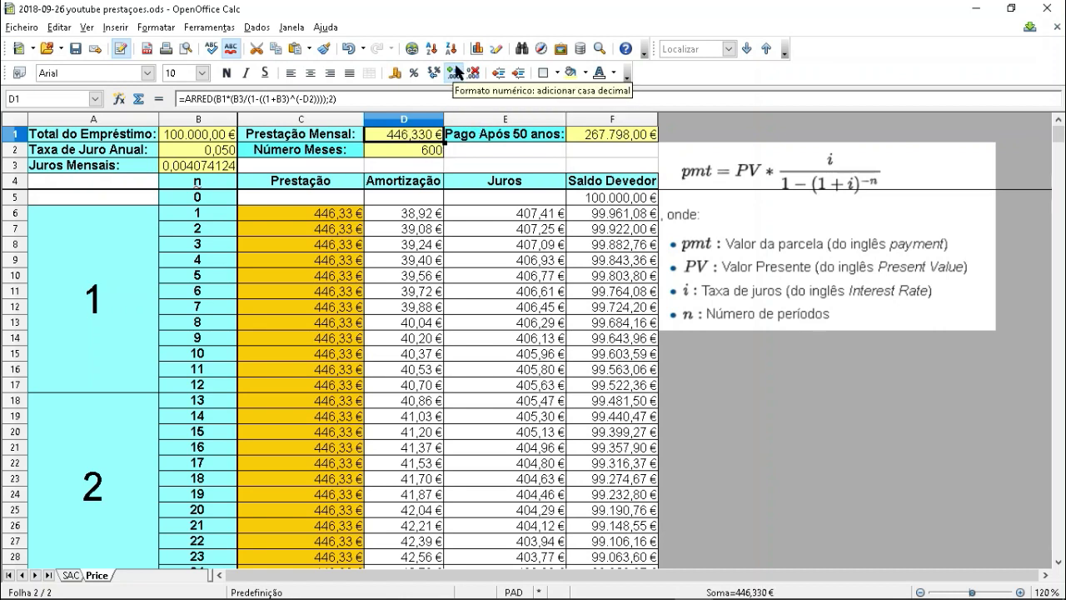
Step: Extend the Prestação Mensal value in D1 on the Price sheet to four decimal places
left_click(456, 70)
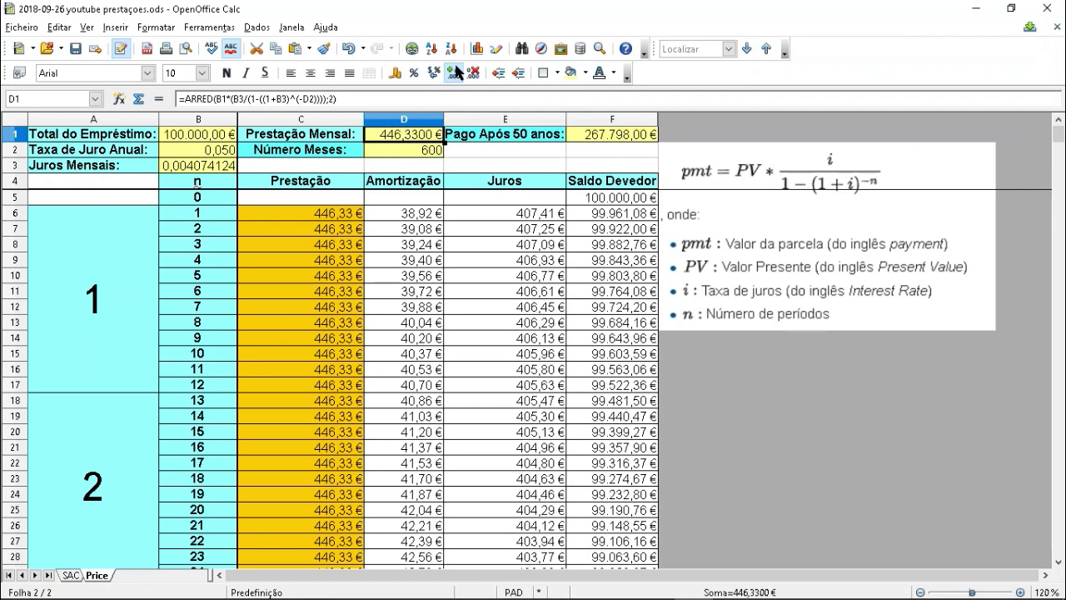
key("Down")
key("Up")
key("Down")
key("Down")
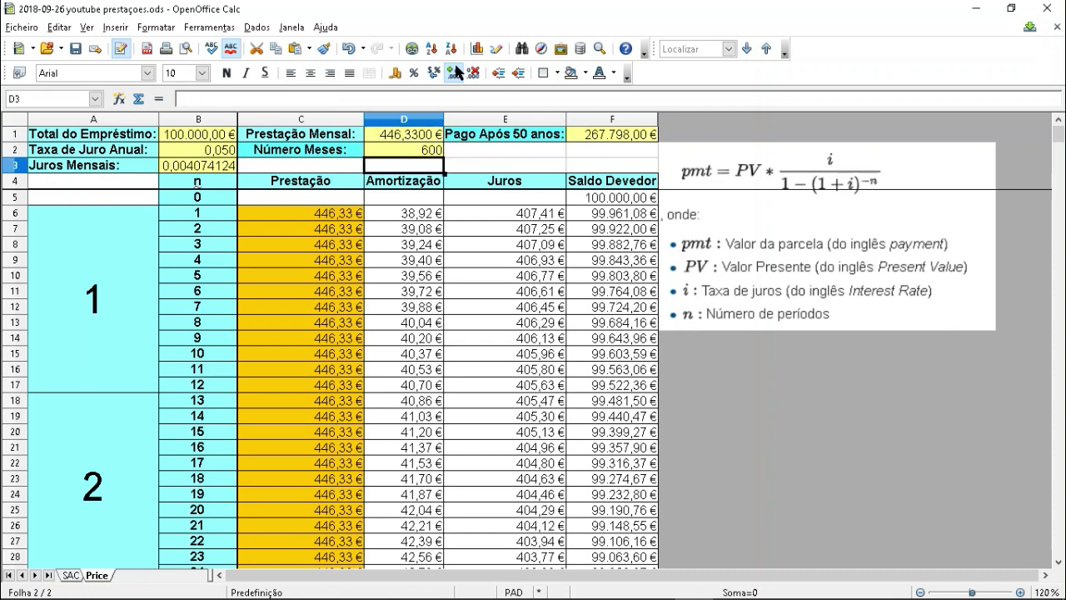
key("Up")
key("Up")
Step: Remove the ARRED rounding from D1 on the Price sheet, leaving the formula =B1*(B3/(1-((1+B3)^(-D2))))
key("F2")
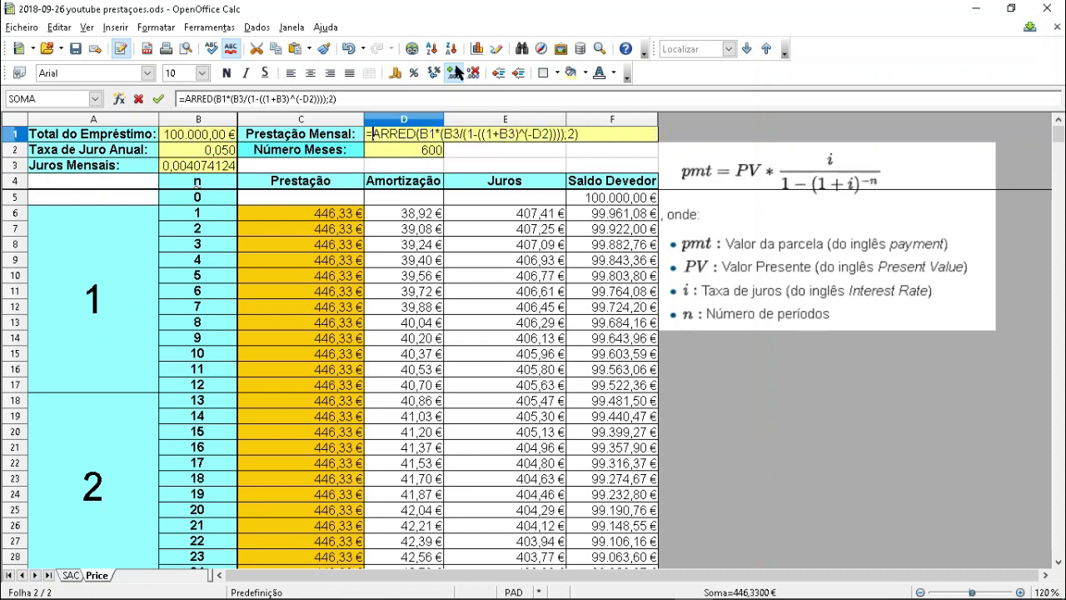
key("Delete")
key("Delete")
key("Delete")
key("Delete")
key("Delete")
key("Delete")
key("End")
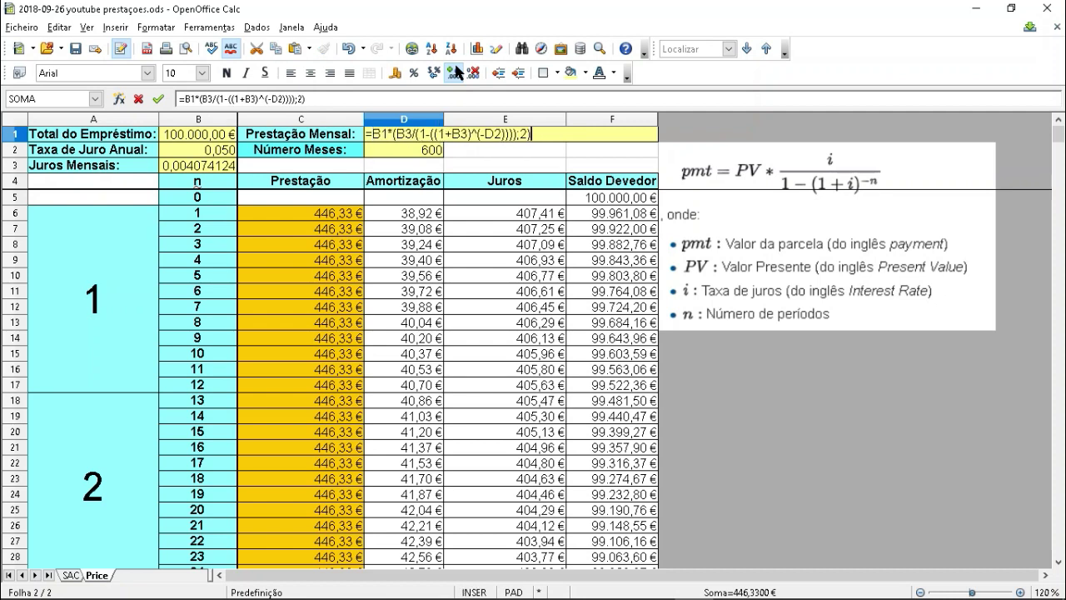
key("BackSpace")
key("BackSpace")
key("Return")
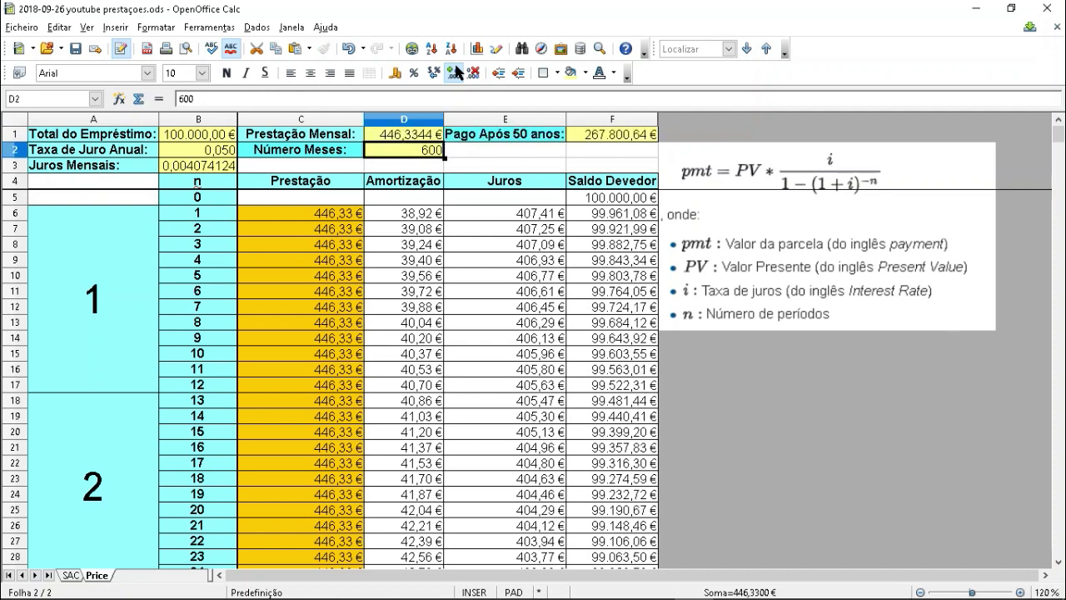
Step: Review the unrounded installment in D1, the Amortização total in D606 and the first Amortização formula in D6
key("Up")
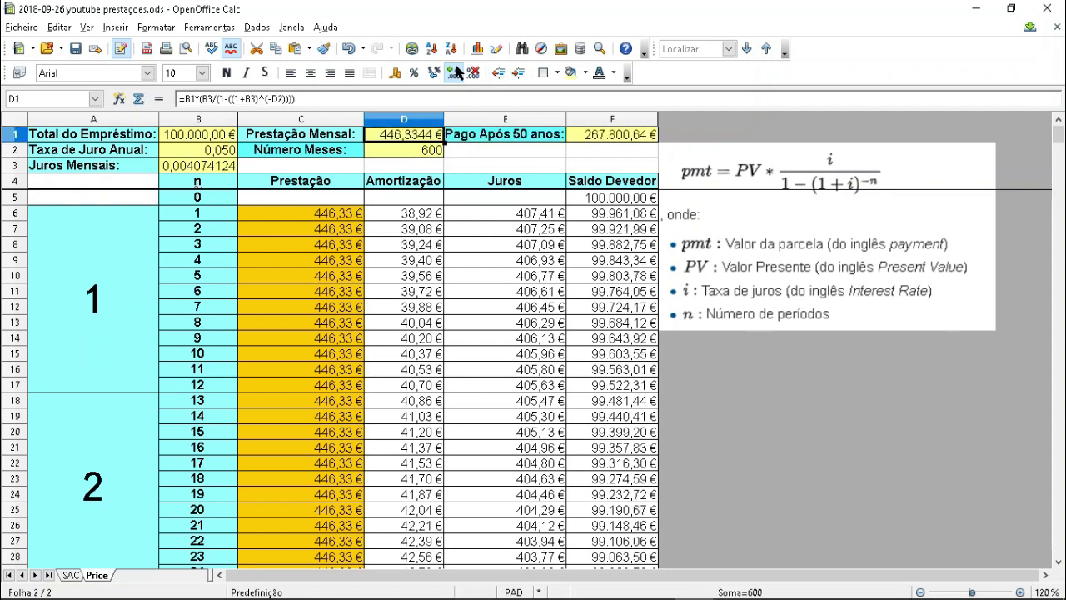
key("Down")
key("Down")
key("Down")
key("Down")
key("Down")
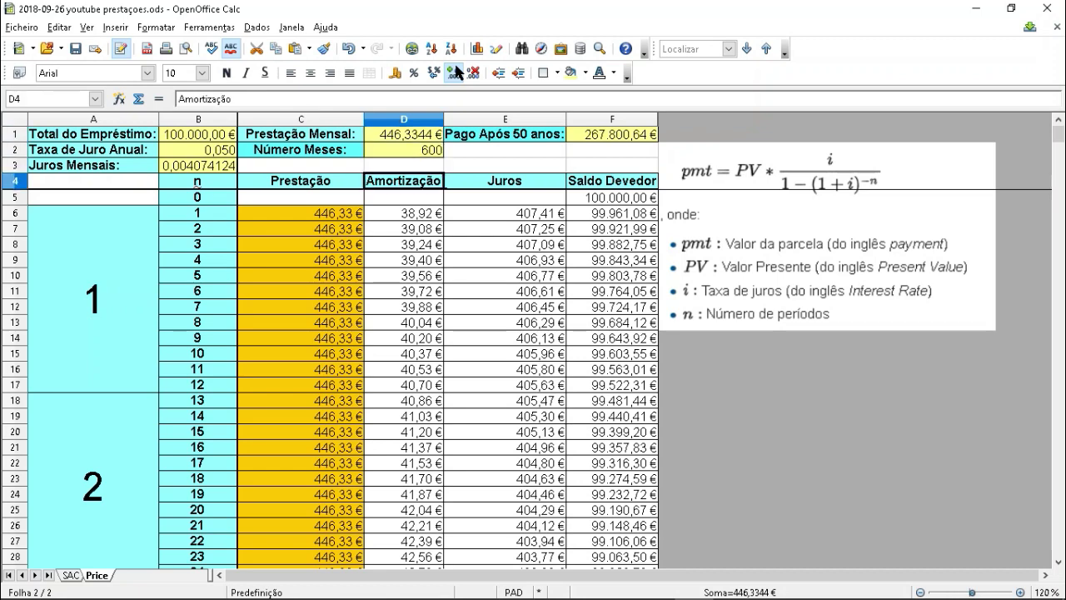
key("ctrl+Down")
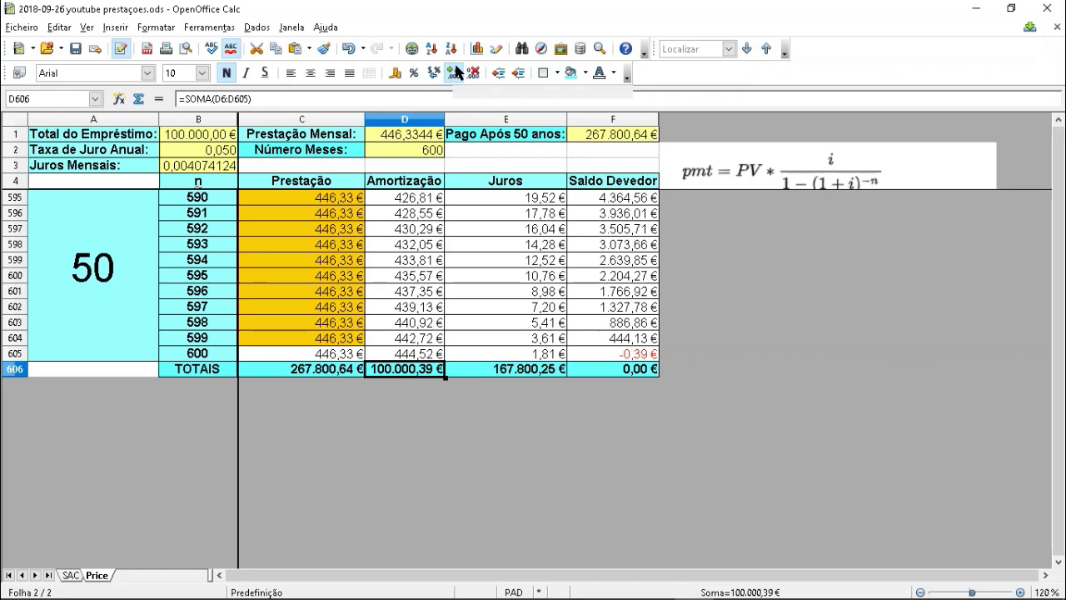
key("ctrl+Up")
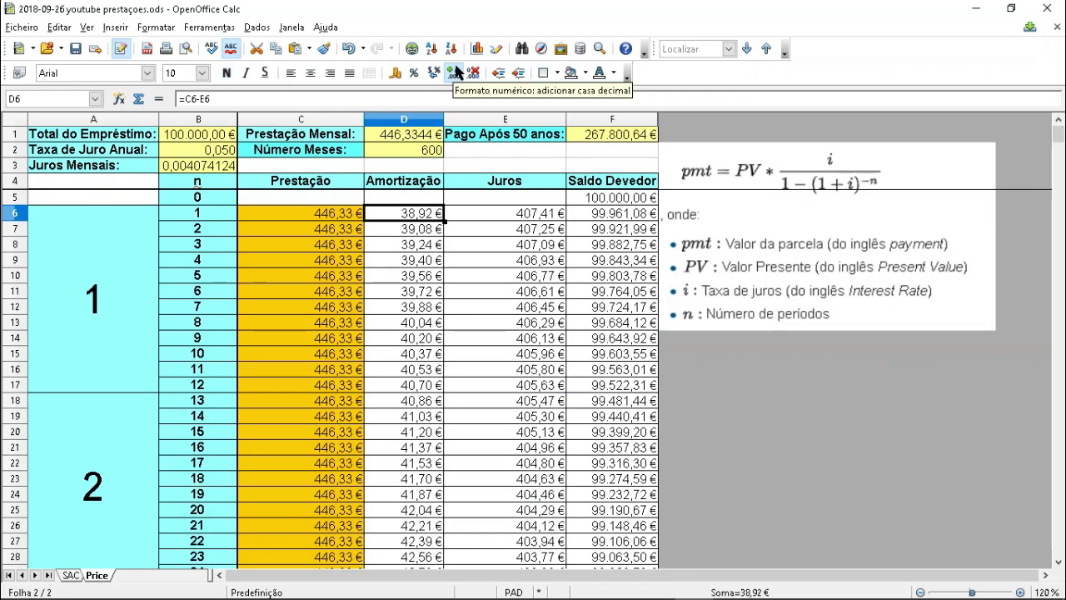
key("Left")
key("Right")
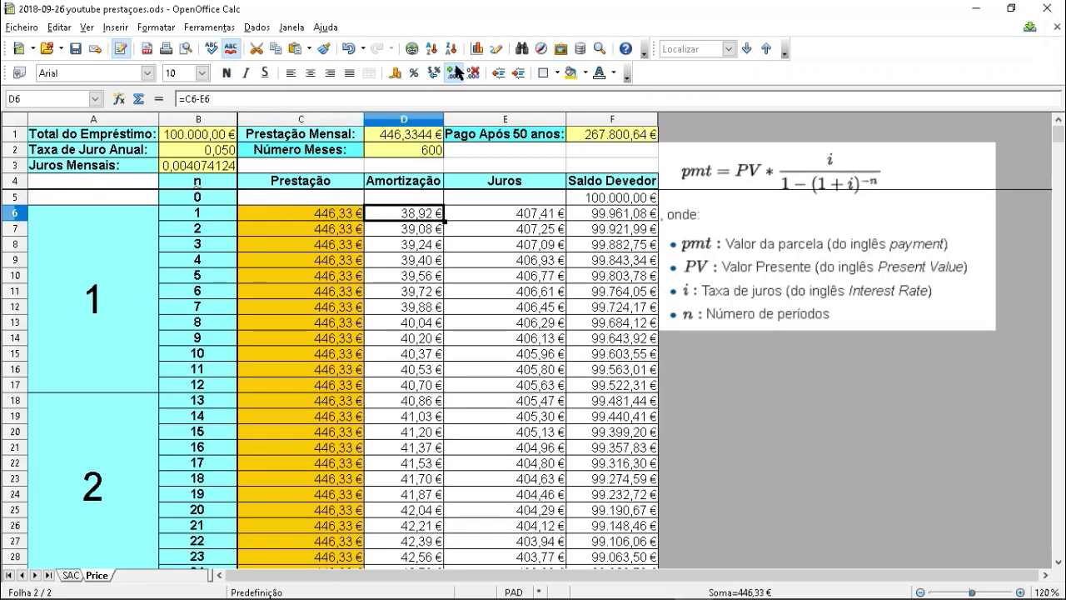
key("Up")
key("Up")
key("Up")
key("Up")
key("Up")
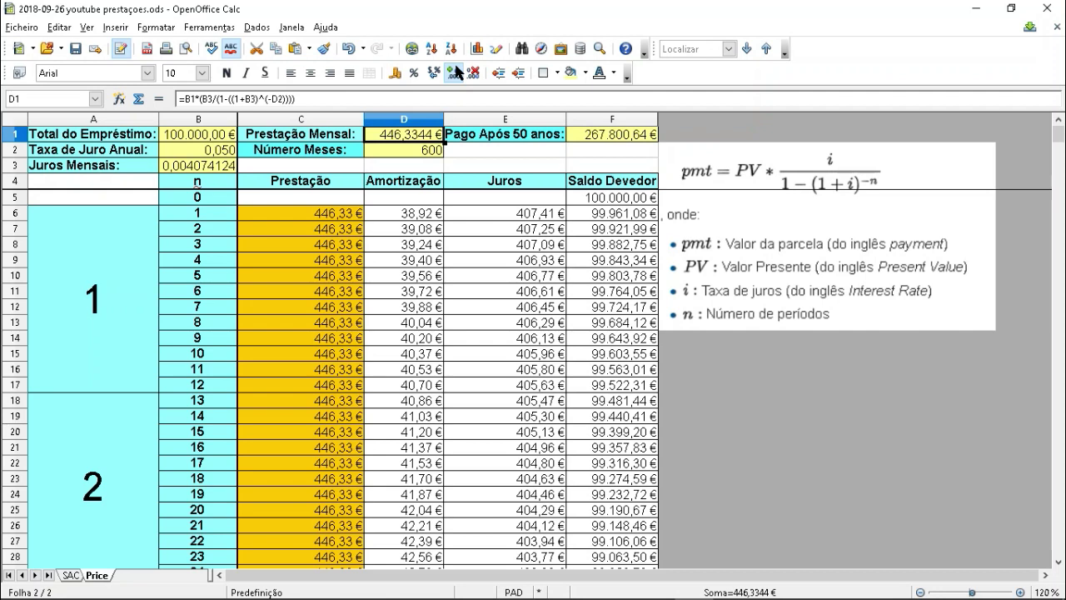
Step: Undo the removal of the rounding function and the added decimal places in D1
key("ctrl+z")
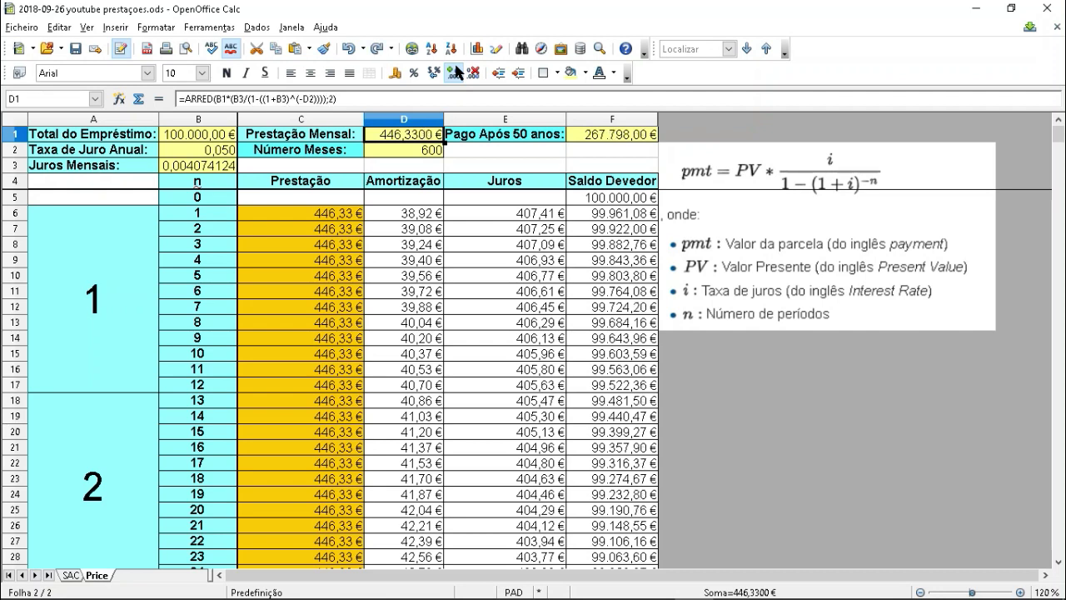
key("ctrl+z")
key("ctrl+z")
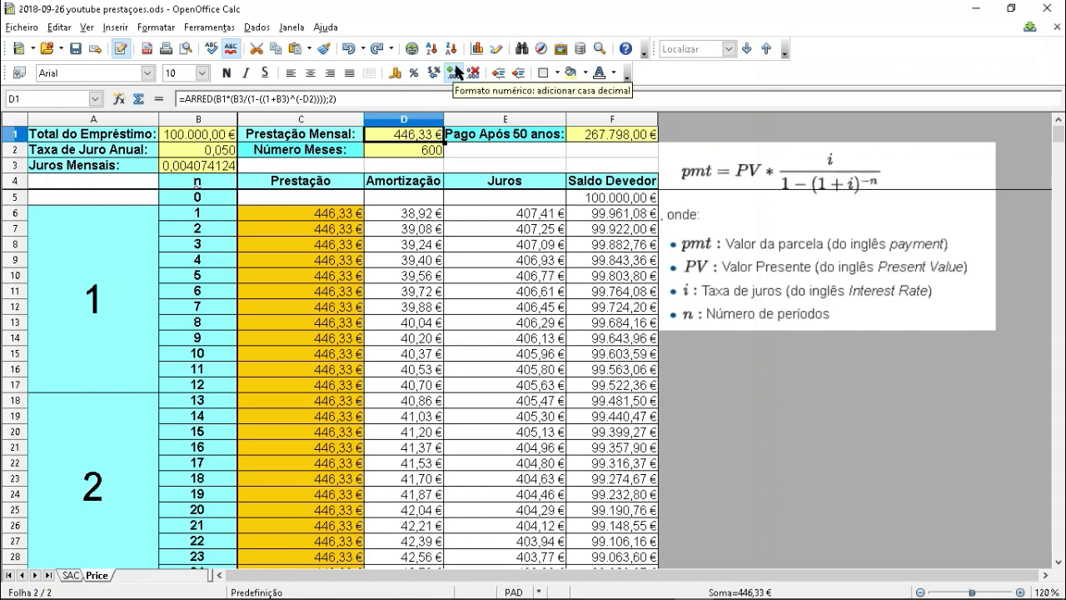
key("F2")
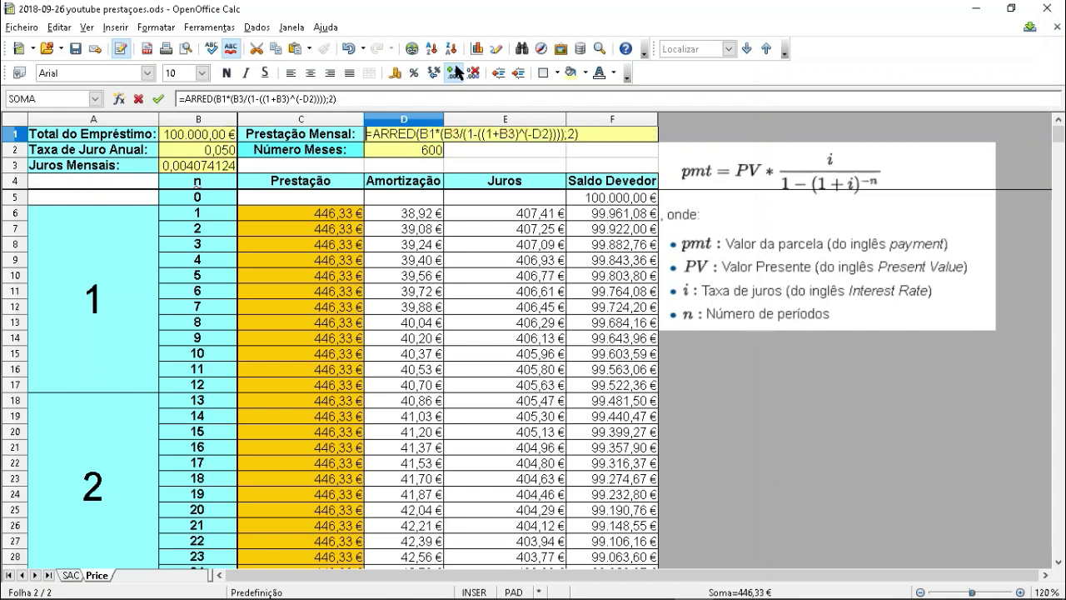
key("Escape")
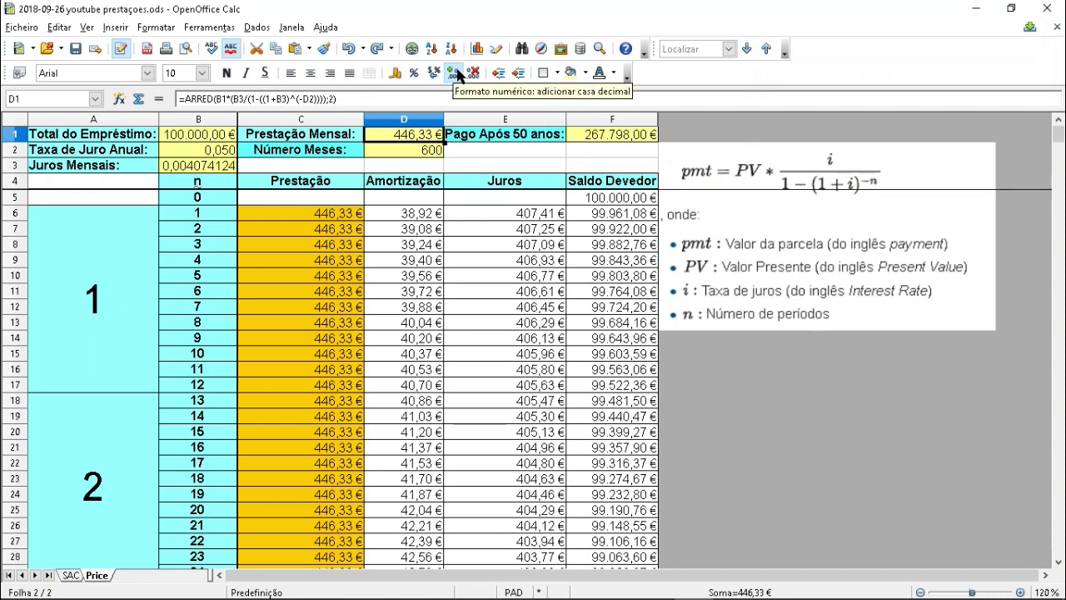
Step: Temporarily show the rounded Prestação Mensal value in D1 with four decimal places, returning its format to two
left_click(457, 74)
left_click(457, 74)
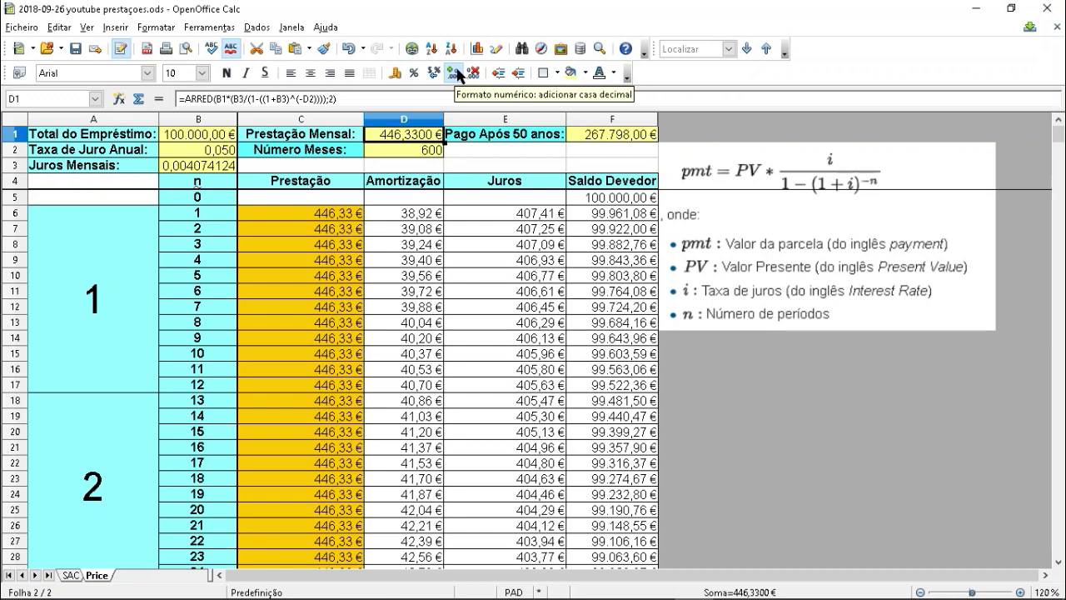
key("F2")
key("Escape")
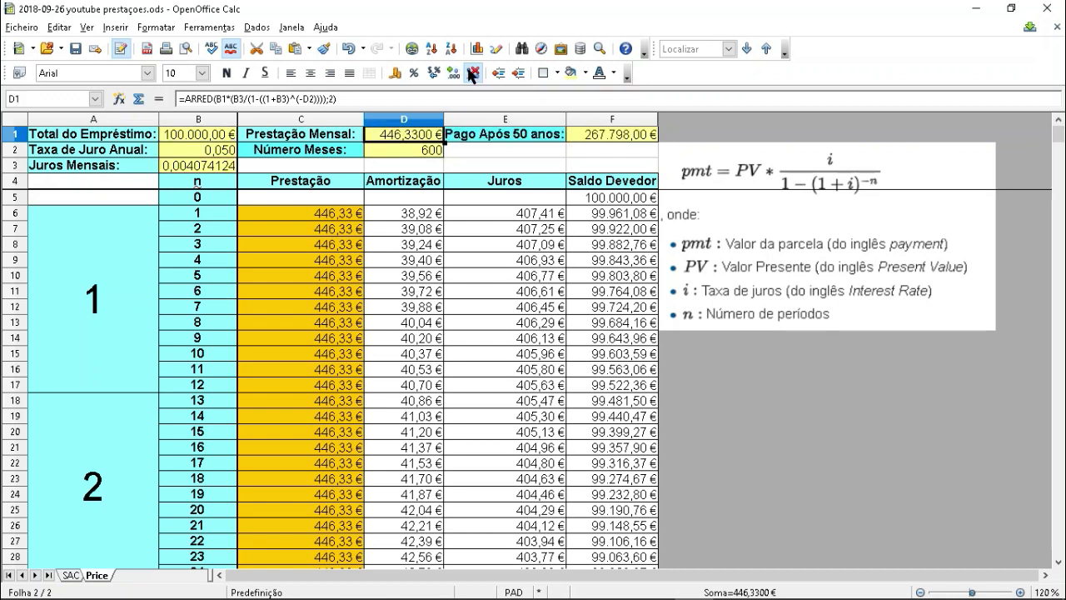
left_click(473, 74)
left_click(473, 74)
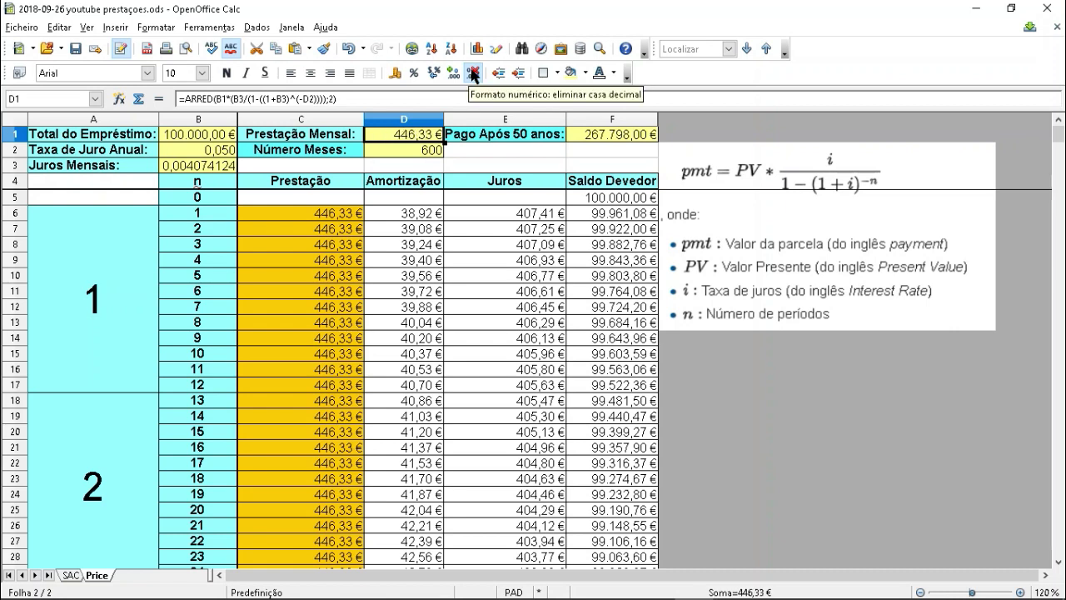
key("Left")
key("Right")
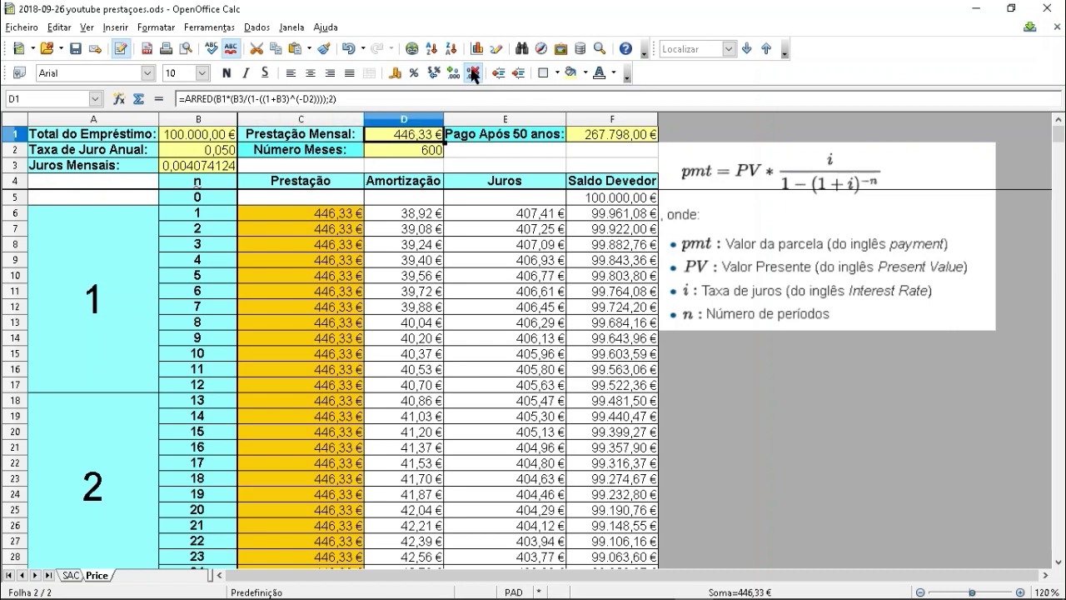
Step: Examine the first part of the D1 formula on the Price sheet, matching B1 and B3 with PV and i in the pmt formula
key("F2")
key("Left")
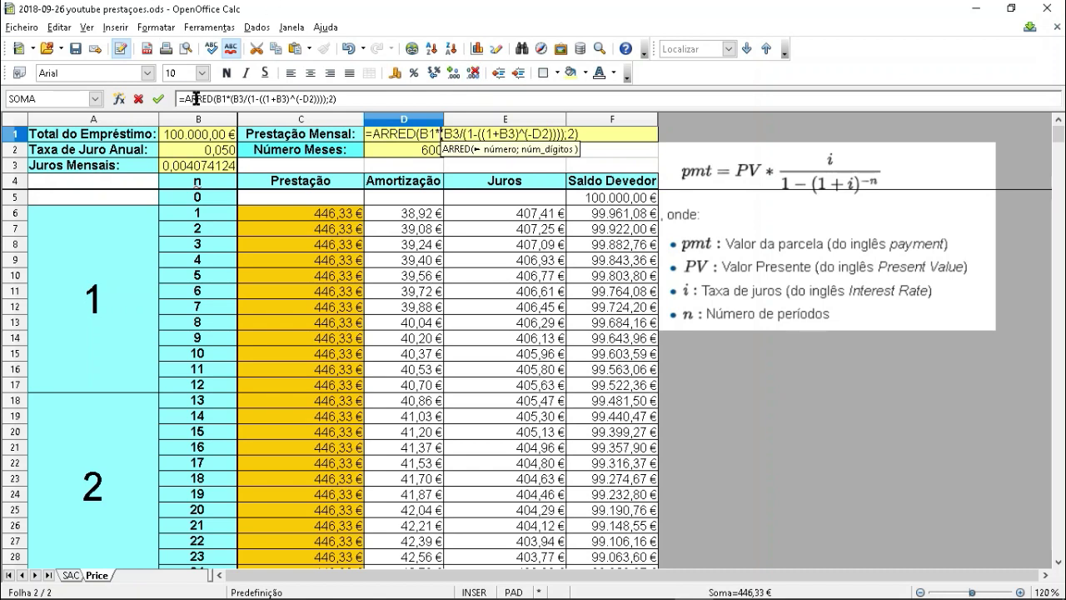
key("Left")
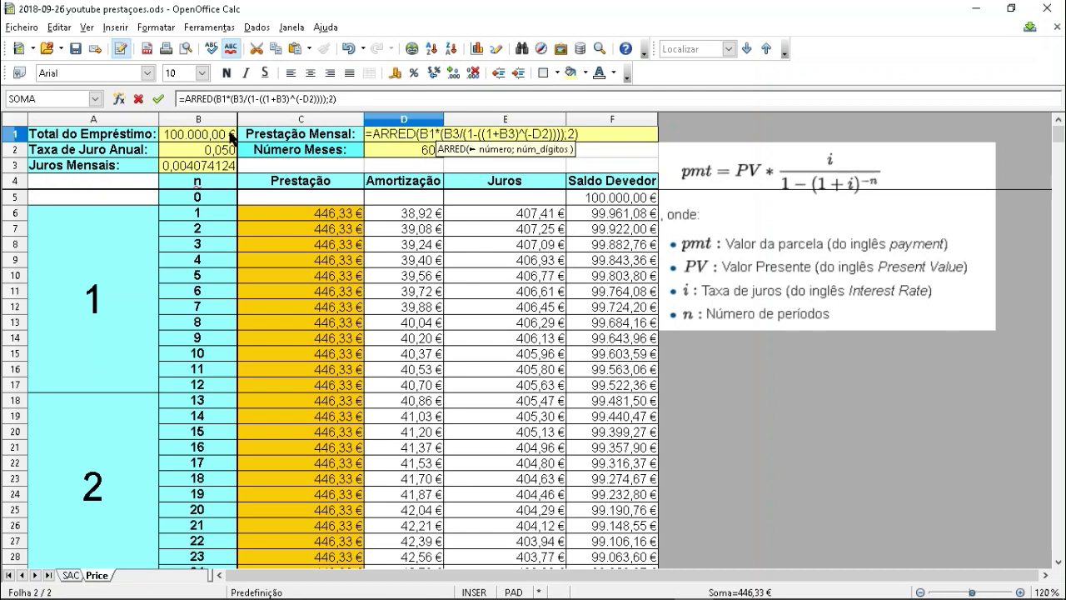
key("Right")
key("Right")
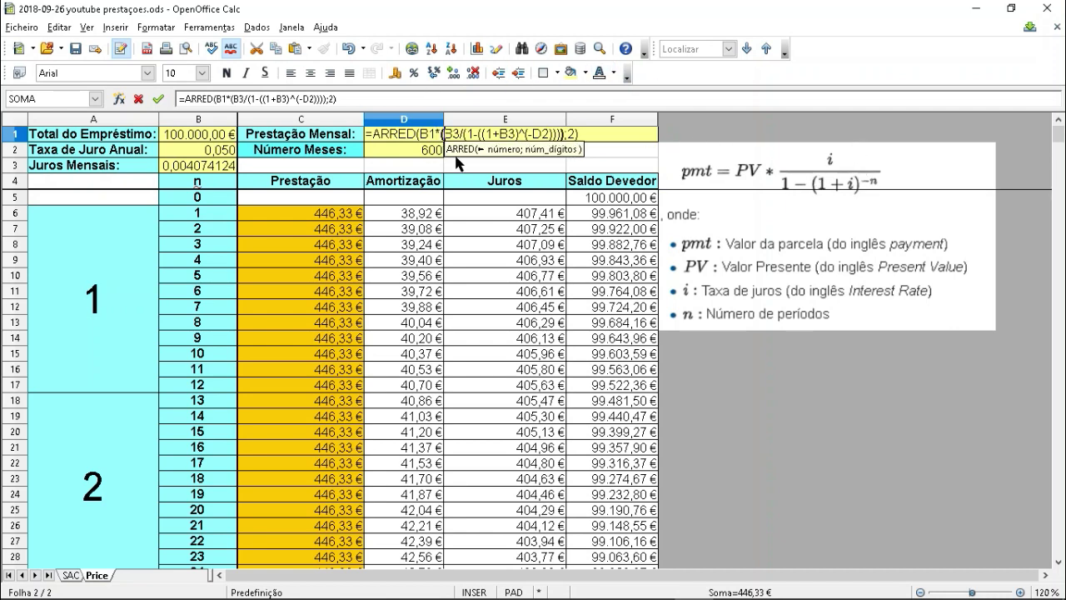
key("Right")
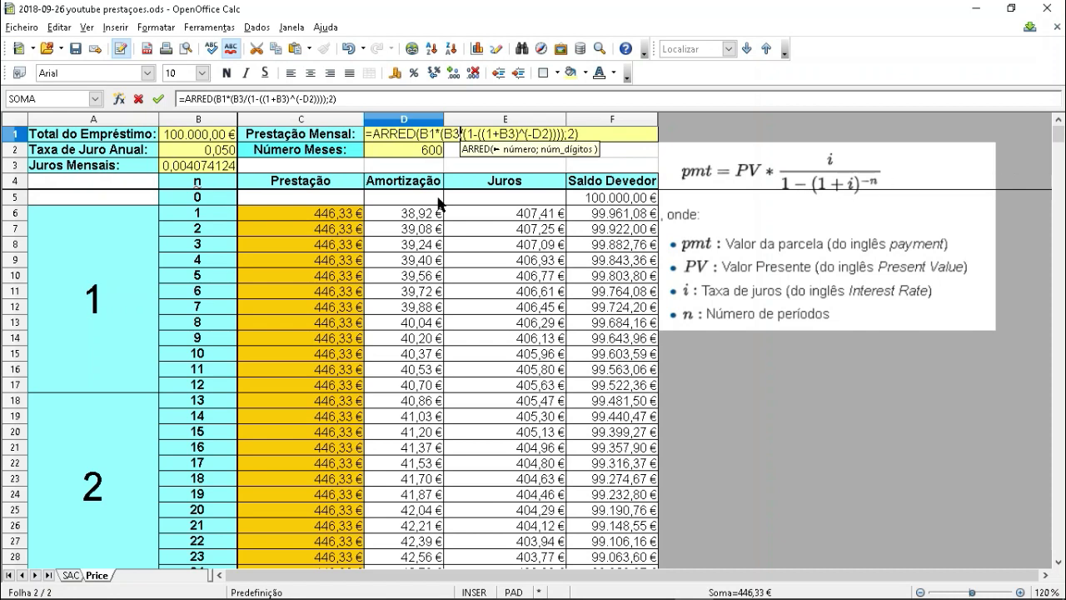
key("Right")
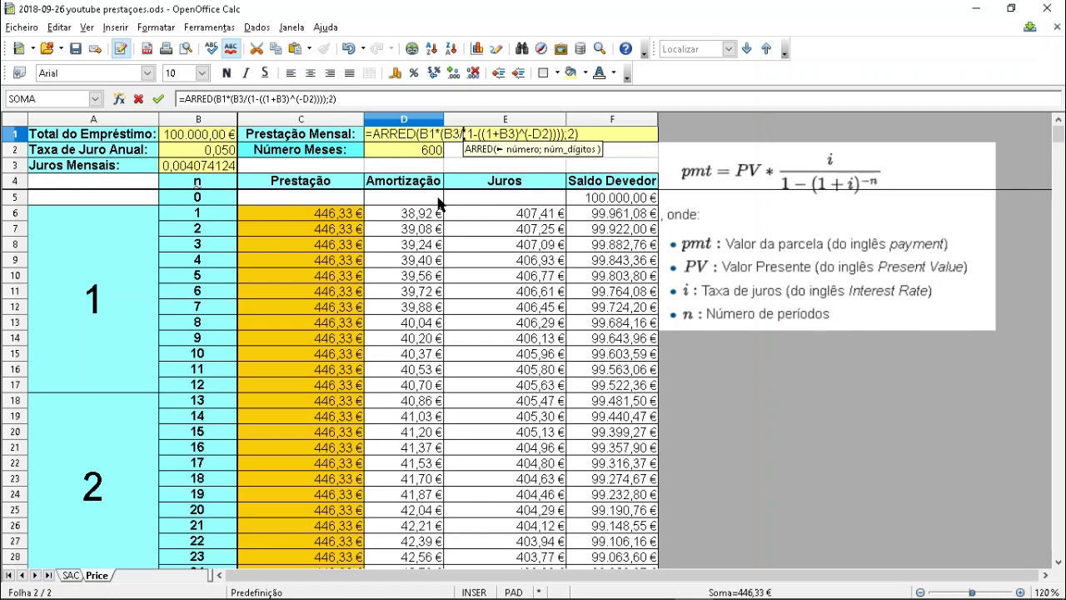
Step: Examine the denominator of the D1 formula, matching 1-((1+B3)^(-D2)) with the pmt formula image, and close the cell without changes
key("Right")
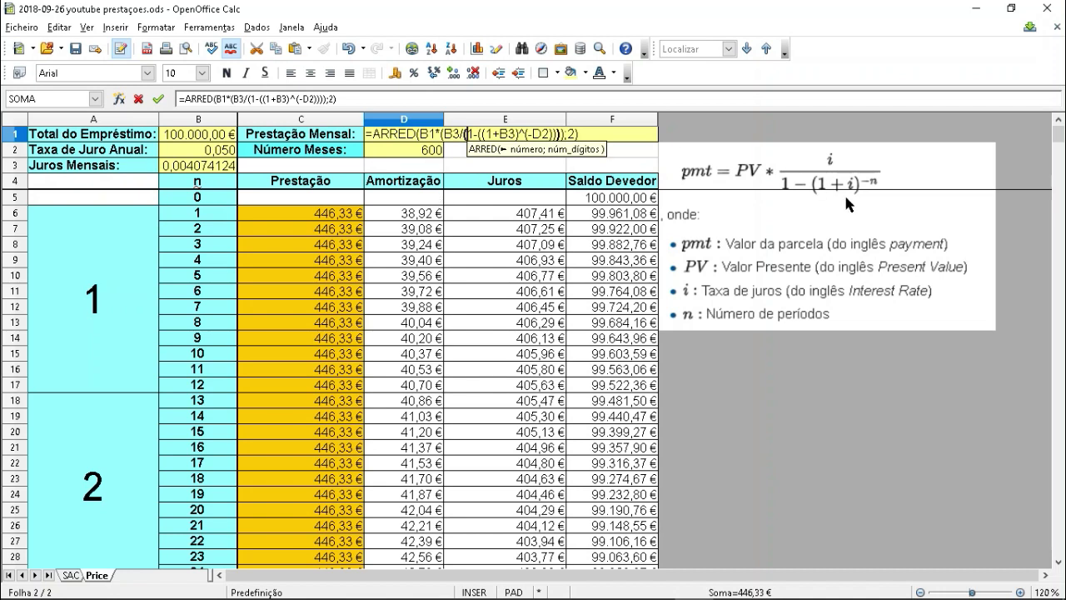
key("Right")
key("Right")
key("Right")
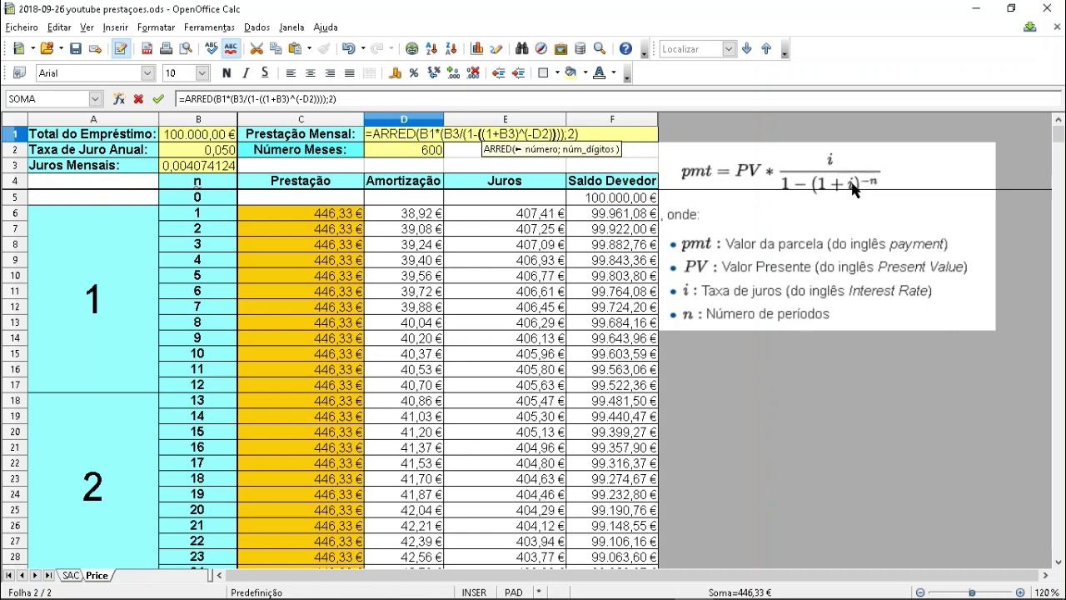
key("Right")
key("Right")
key("Right")
key("Right")
key("Right")
key("Right")
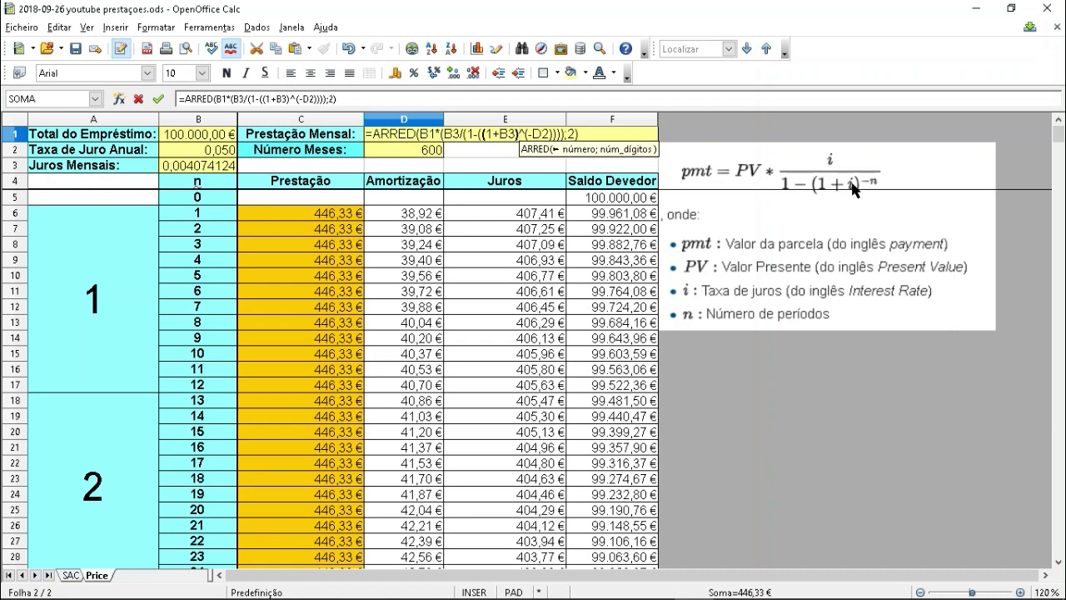
key("Right")
key("Right")
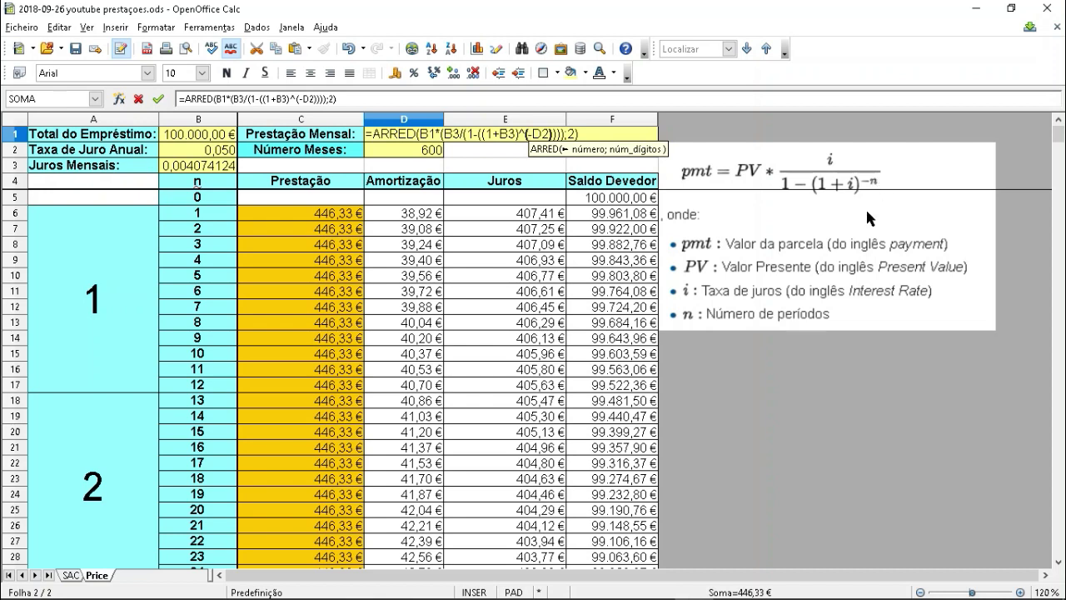
key("Return")
key("Up")
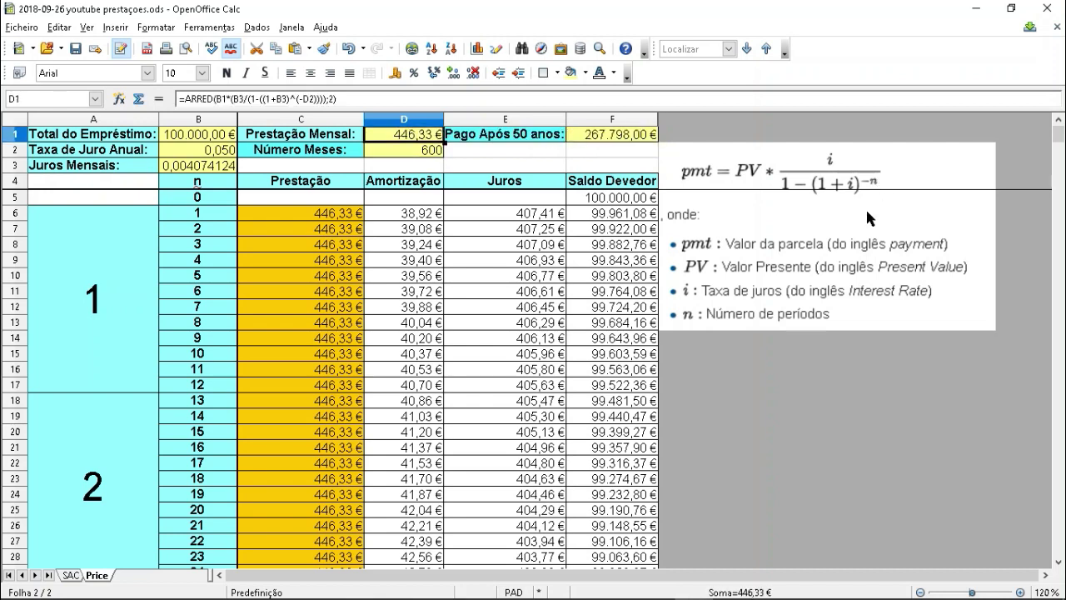
Step: Inspect the formula behind the fixed installments in the Prestação column, from C8 up to C6 on the Price sheet
key("Down")
key("Up")
left_click(288, 232)
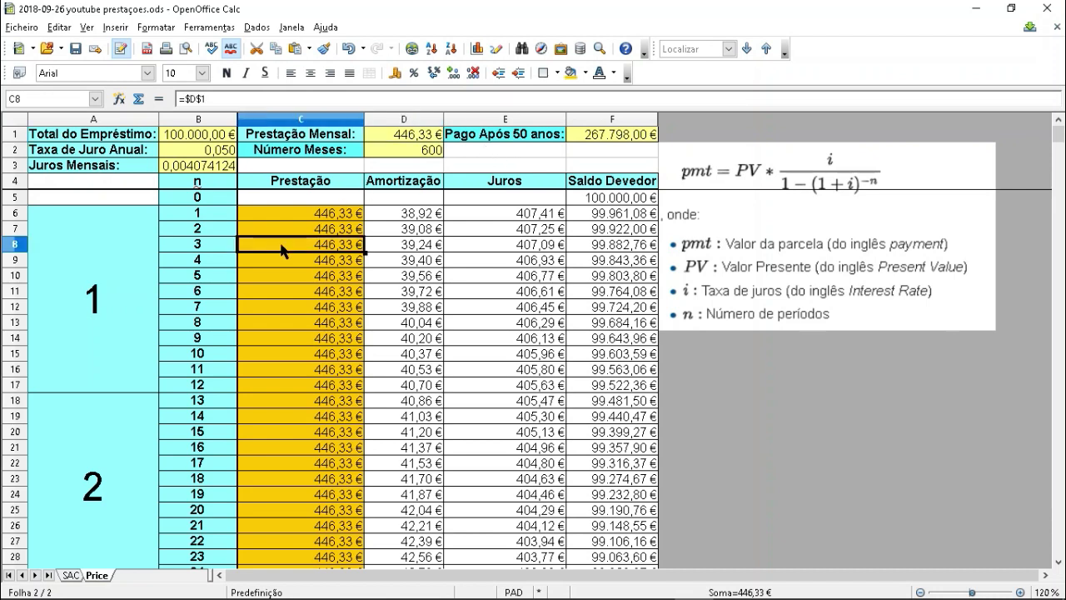
key("Up")
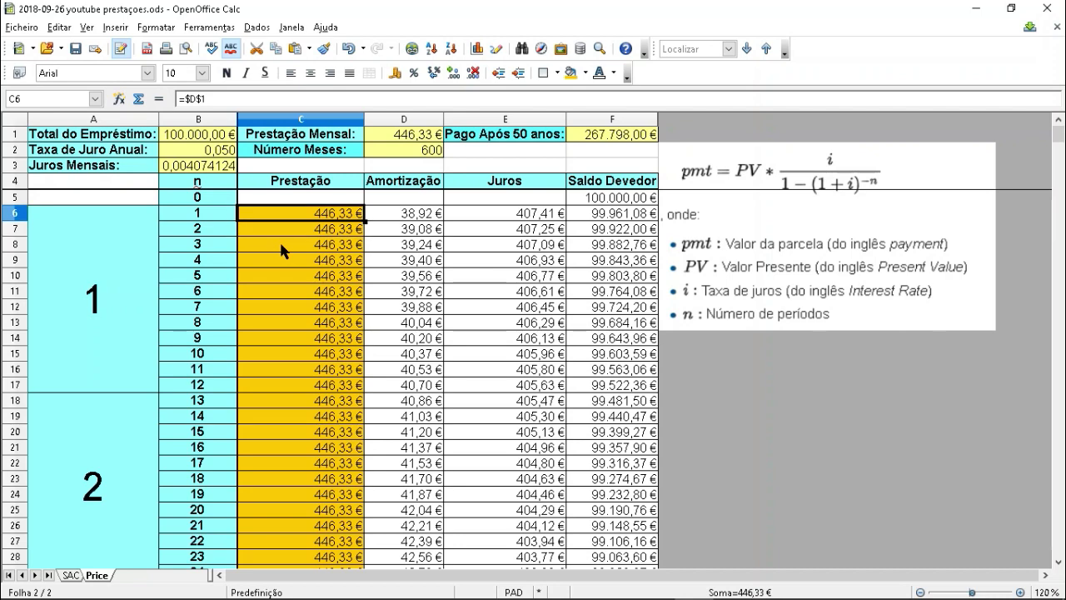
Step: On the SAC sheet, compare the fixed Amortização formula in D6 with its source, Amortização Mensal in D1
key("ctrl+Page_Up")
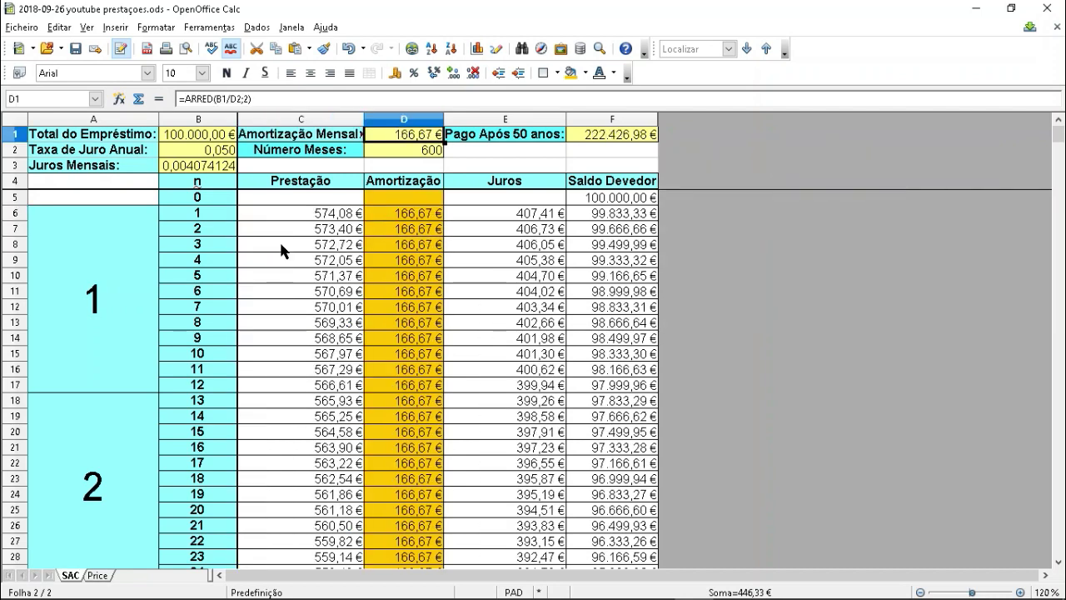
key("Left")
key("Left")
key("Down")
key("Down")
key("Down")
key("Down")
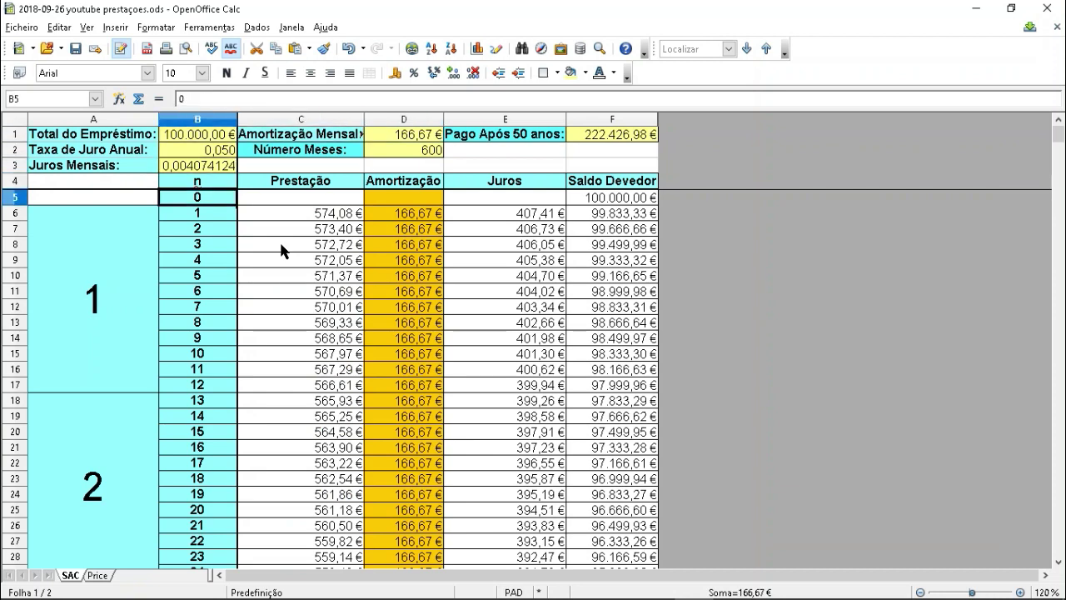
key("Right")
key("Right")
key("Down")
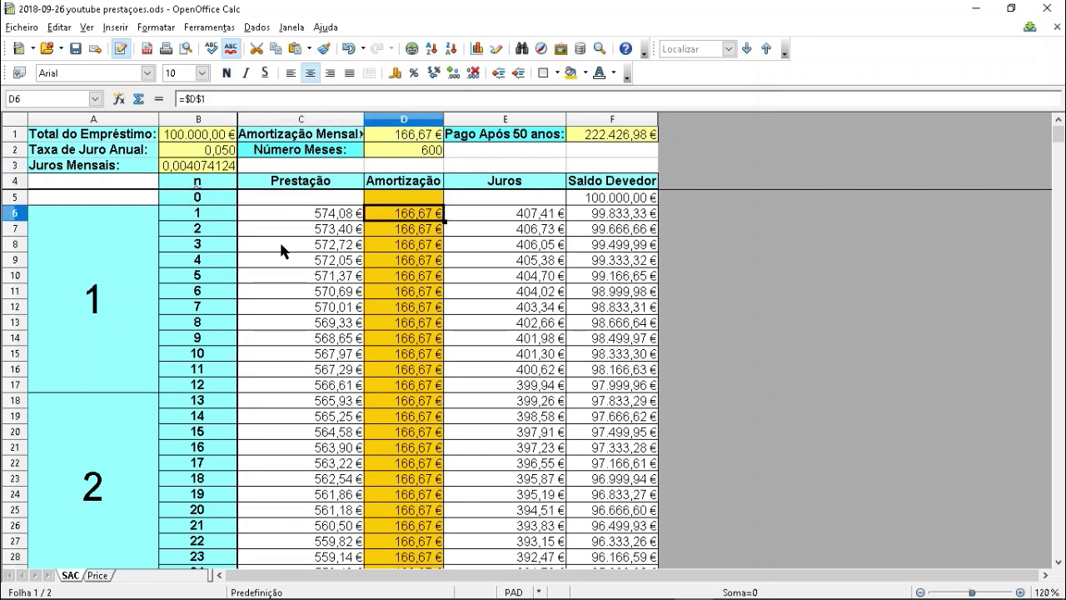
key("Up")
key("Up")
key("Up")
key("Up")
key("Up")
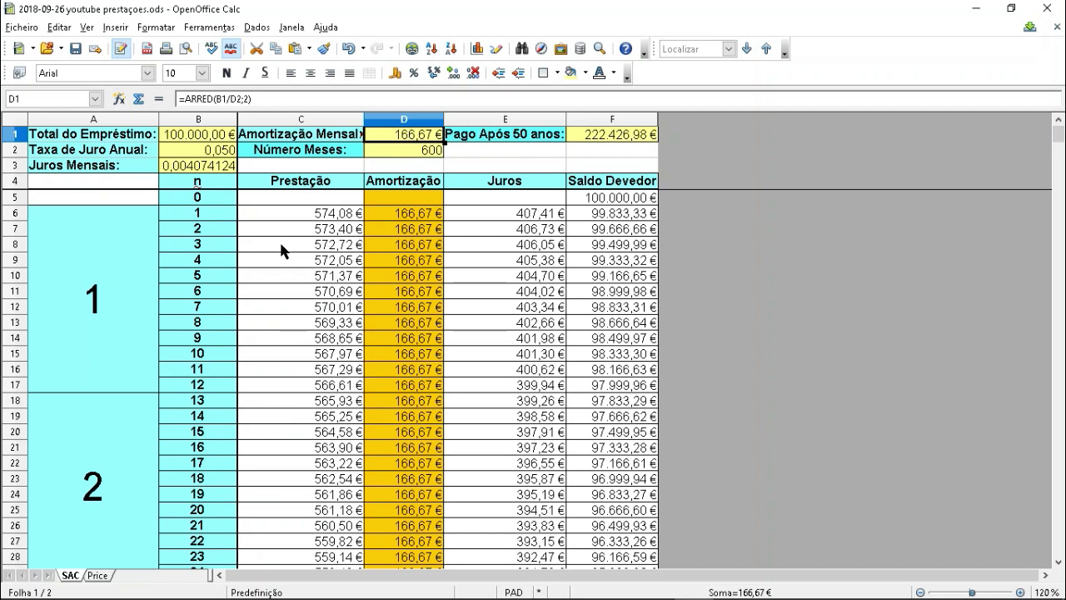
Step: Examine the Amortização Mensal formula =ARRED(B1/D2;2) in D1, leave it as is, and trace it to the first Amortização cell, D6
key("F2")
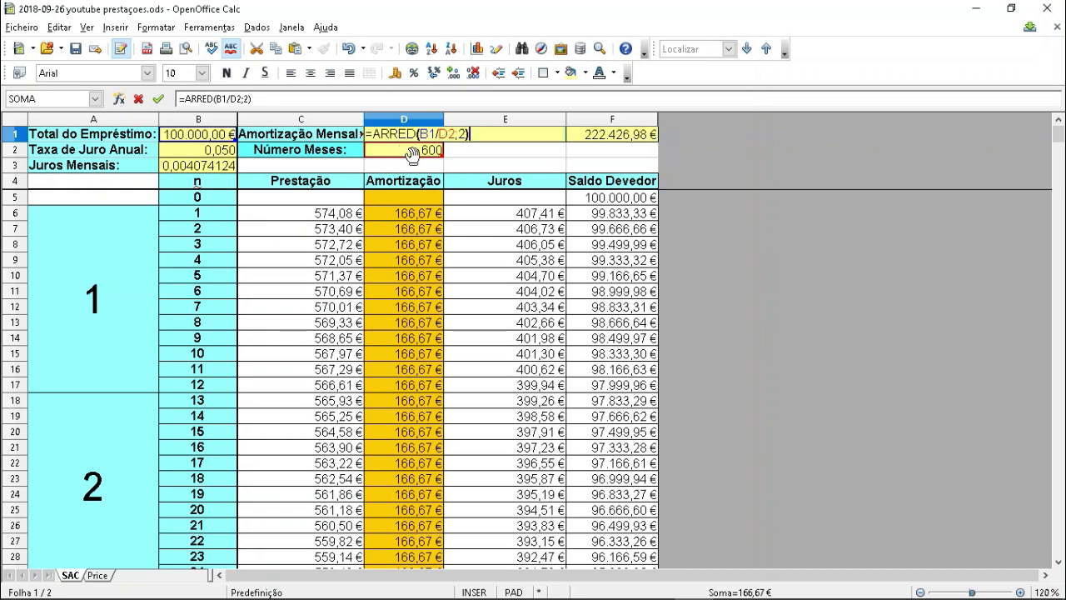
key("Return")
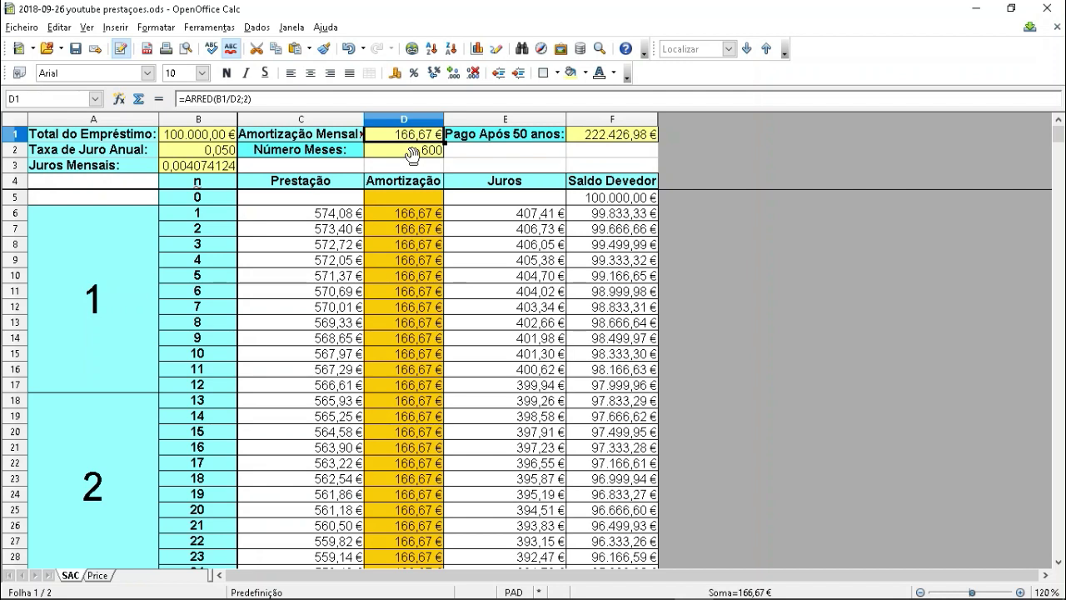
key("Down")
key("Down")
key("Down")
key("Down")
key("Down")
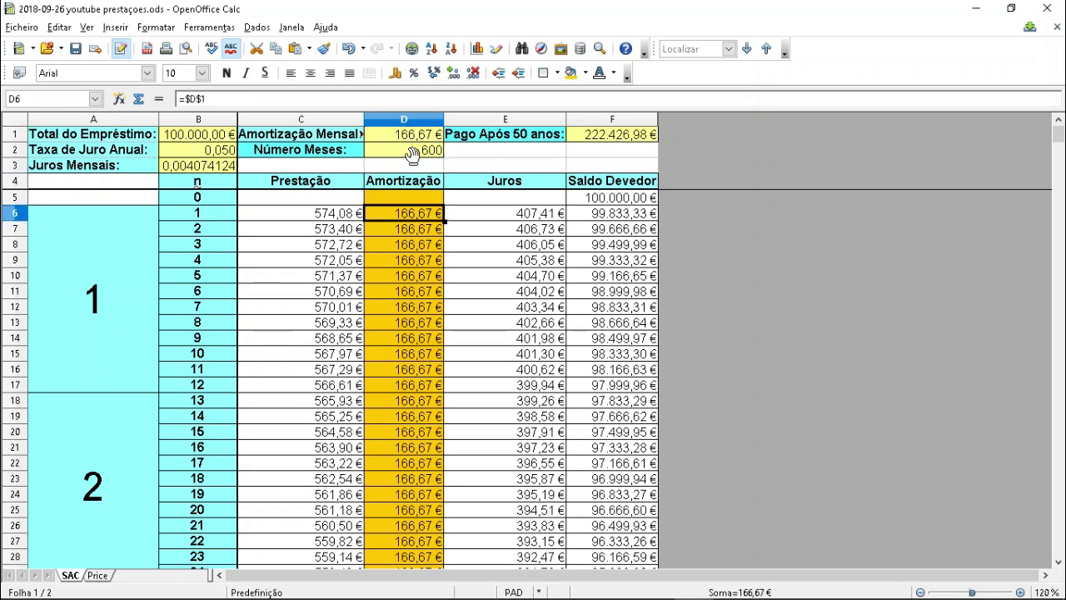
Step: Compare the formulas of the first month across row 6, in the Prestação, Juros and Saldo Devedor cells
key("Left")
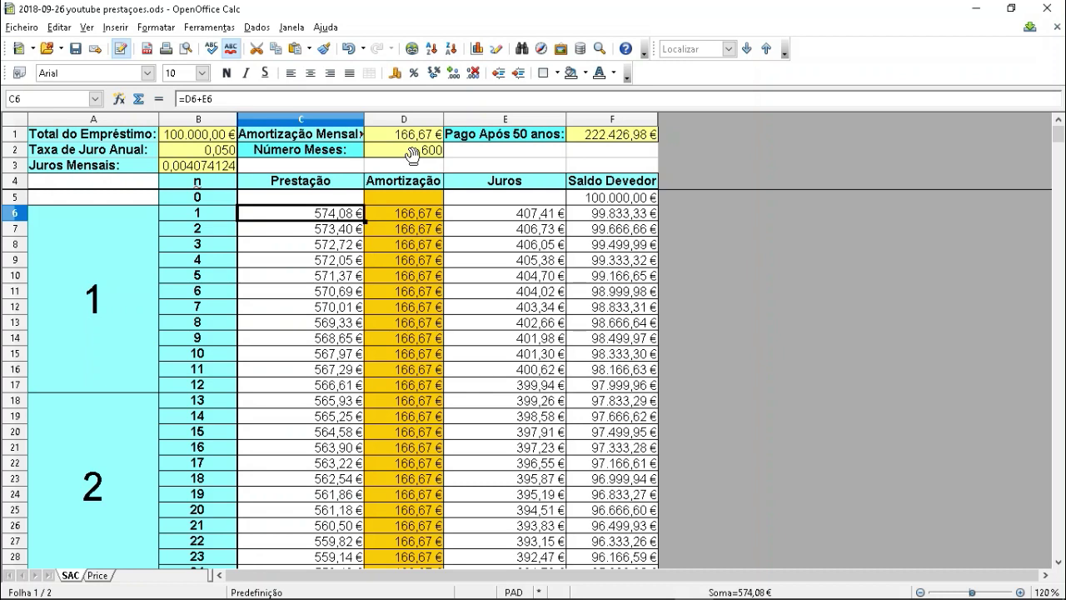
key("Right")
key("Right")
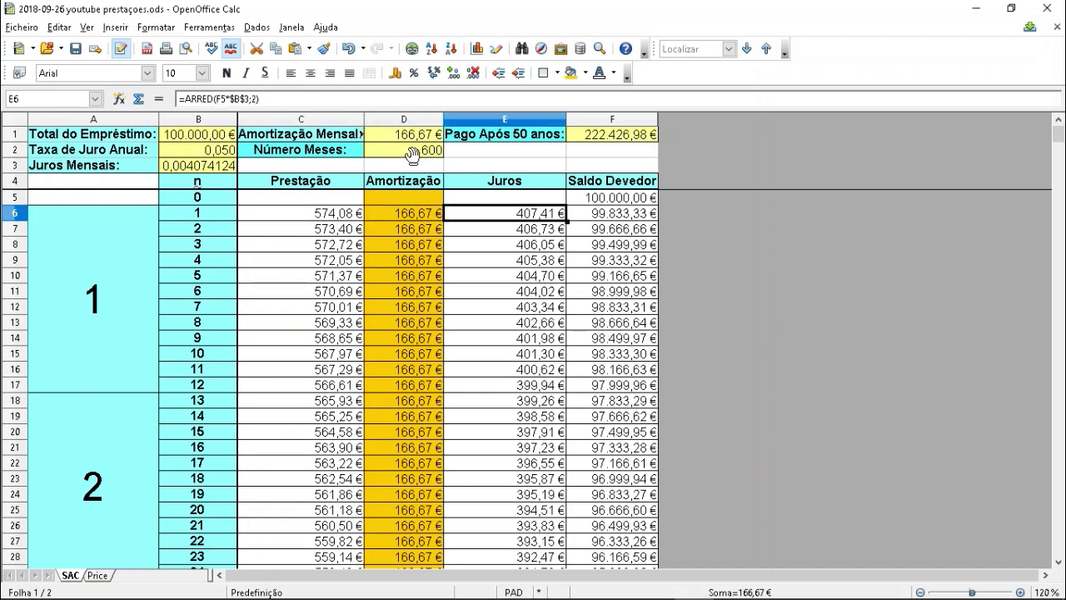
key("Right")
key("Left")
key("Right")
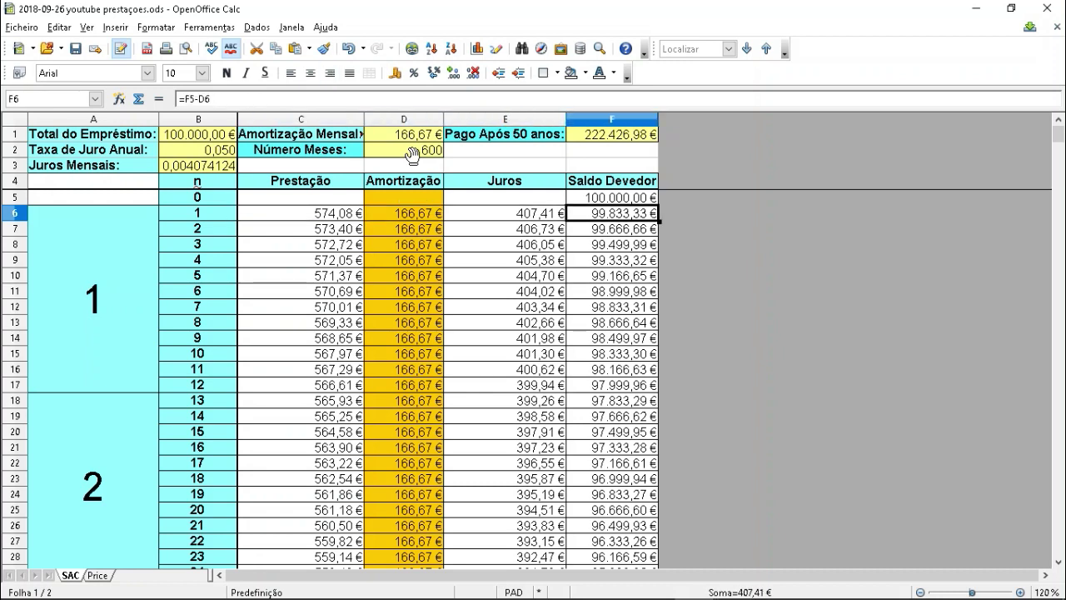
key("Left")
key("Right")
Step: Examine how the Saldo Devedor starts in F5 and is reduced by =F5-D6 in F6, closing the formula without changes
key("Up")
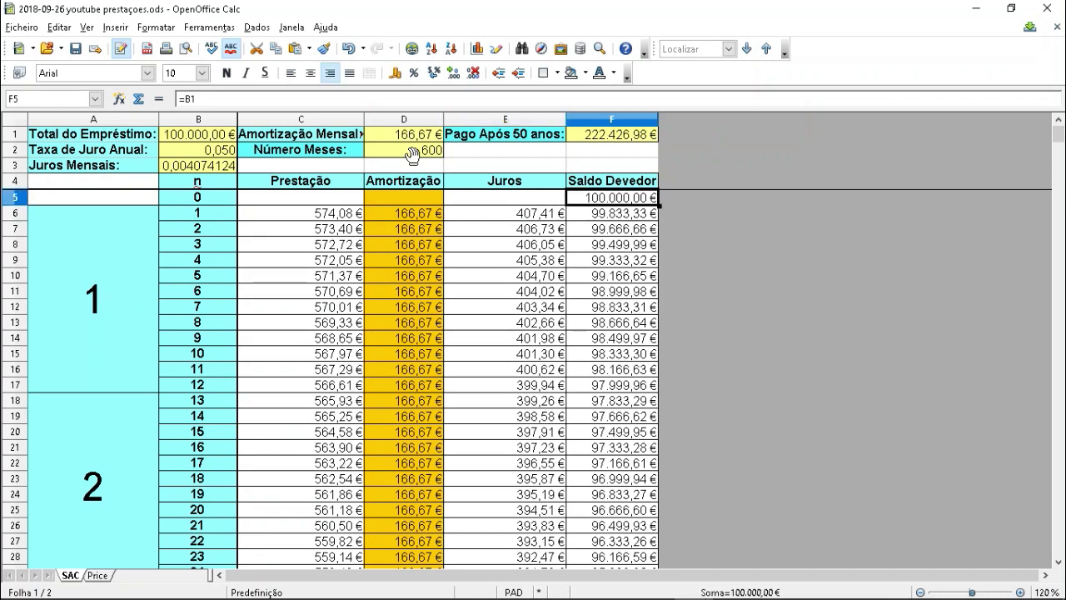
key("Down")
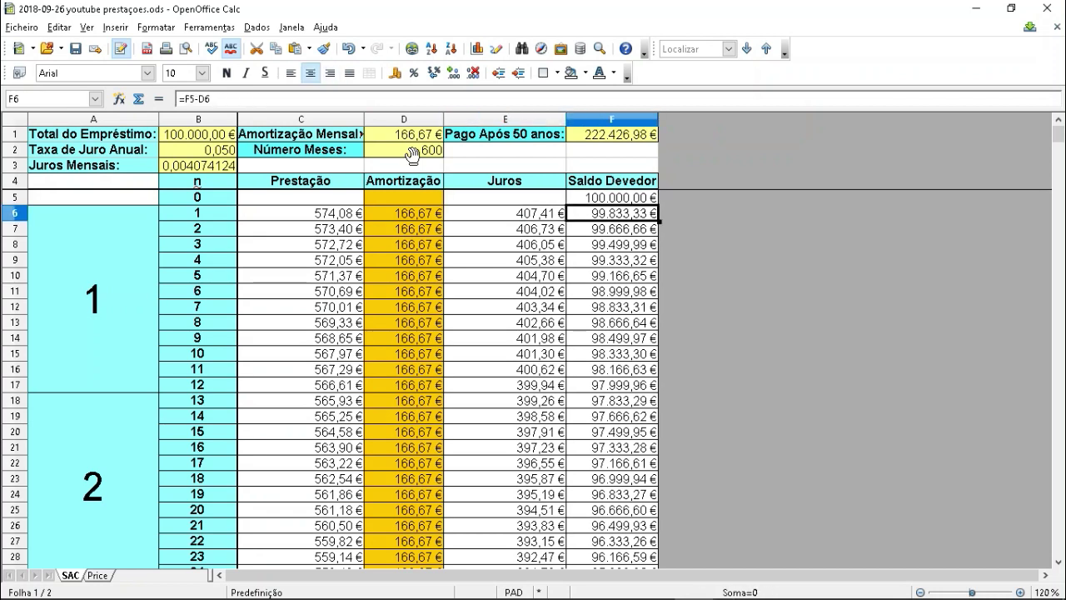
key("Up")
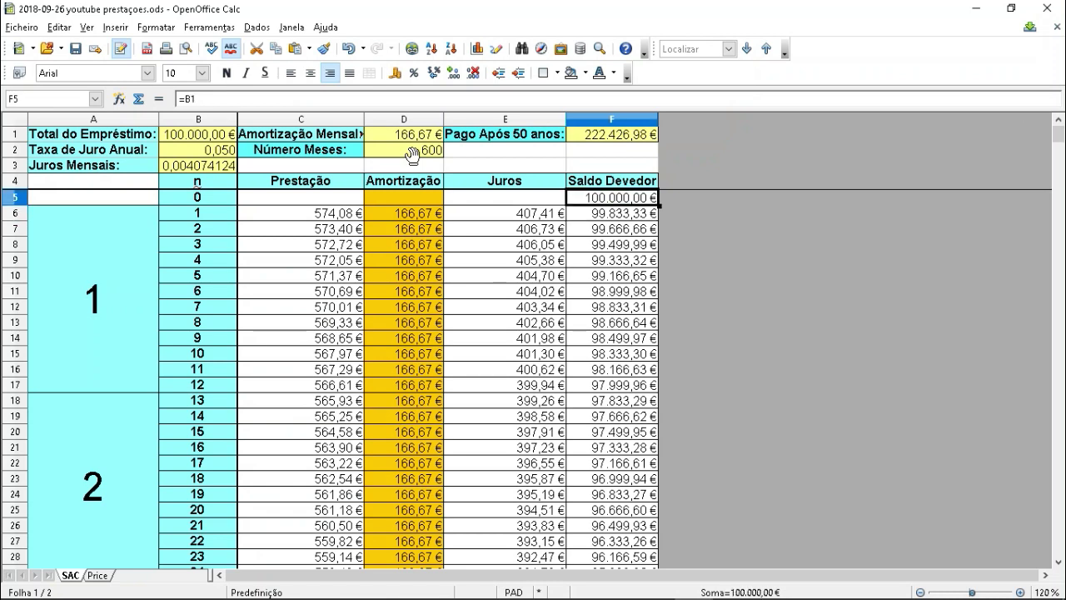
key("Down")
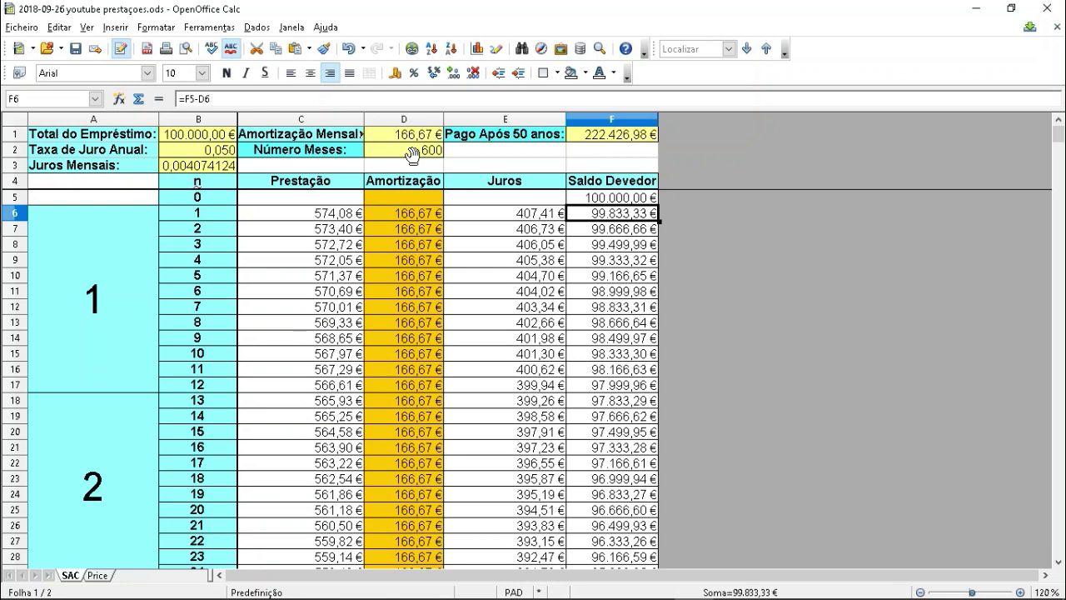
key("F2")
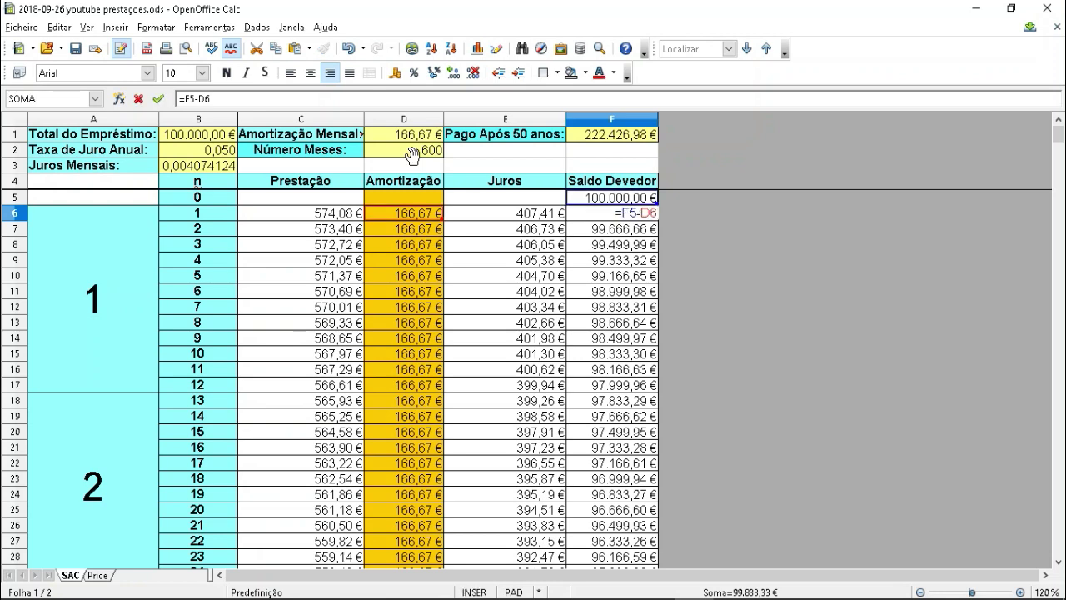
key("Escape")
Step: Trace the F6 balance back to its Amortização cell D6 and the initial balance in row 5
key("Left")
key("Left")
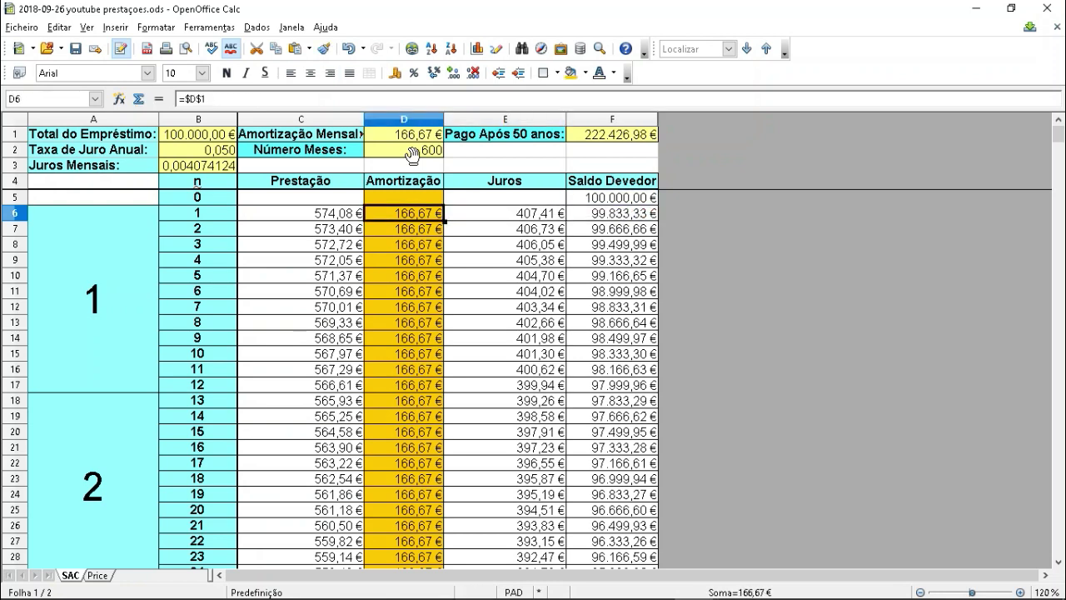
key("Up")
key("Right")
key("Right")
key("Left")
key("Left")
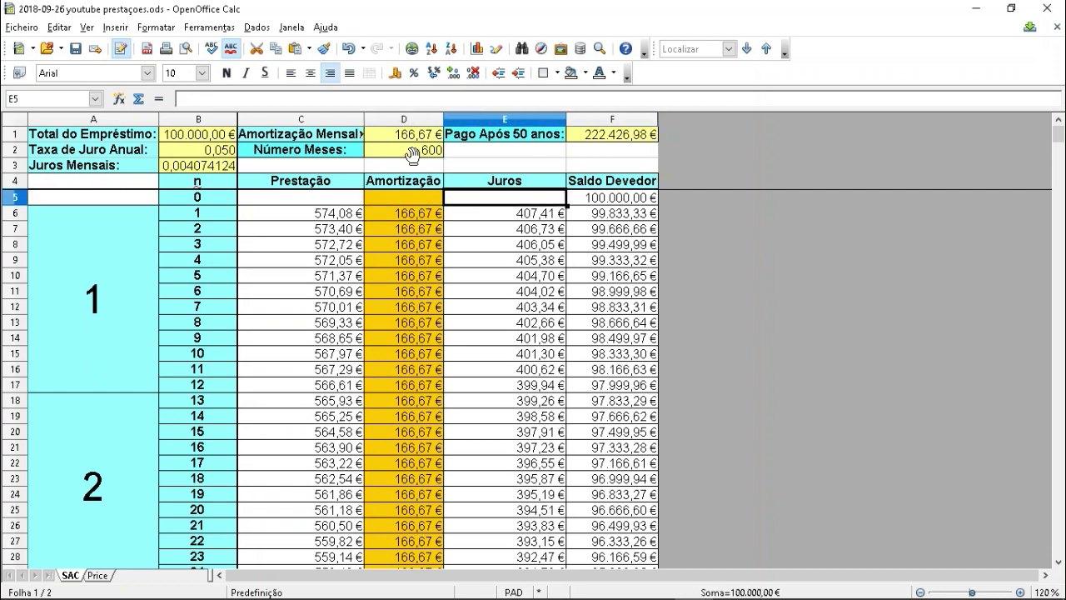
key("Down")
key("Right")
key("Right")
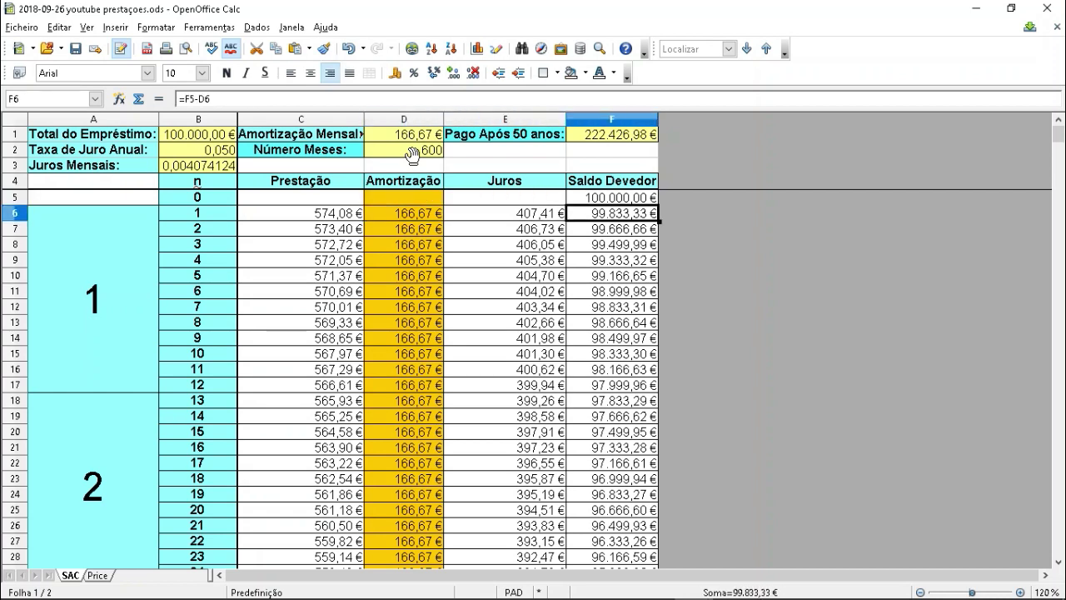
Step: Check the second month's Amortização in D7 and follow the Saldo Devedor formulas down past the first year
key("Left")
key("Left")
key("Down")
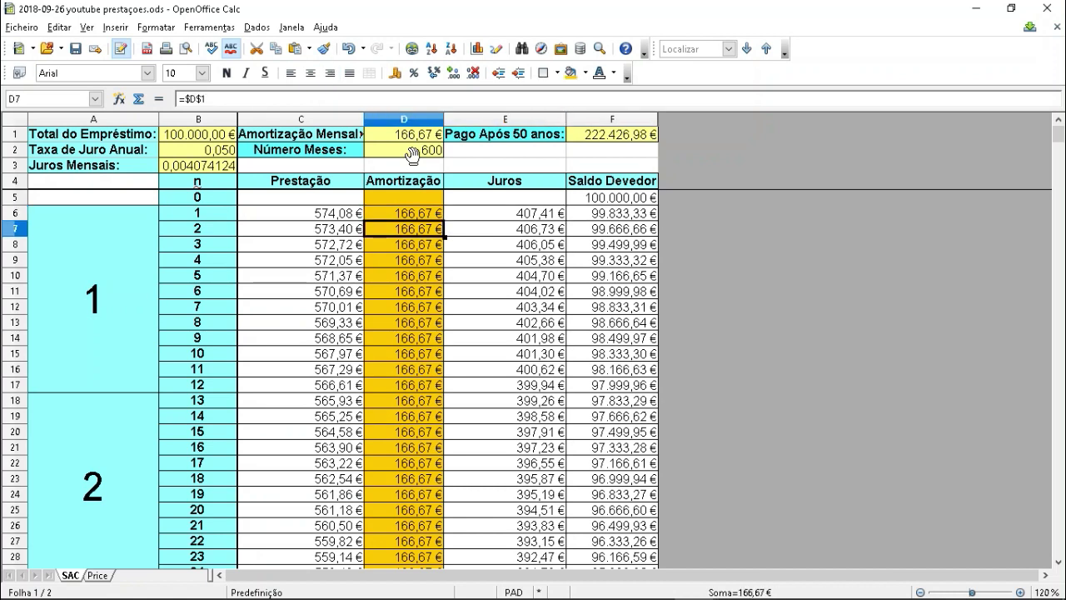
key("Right")
key("Right")
key("Down")
key("Down")
key("Down")
key("Down")
key("Down")
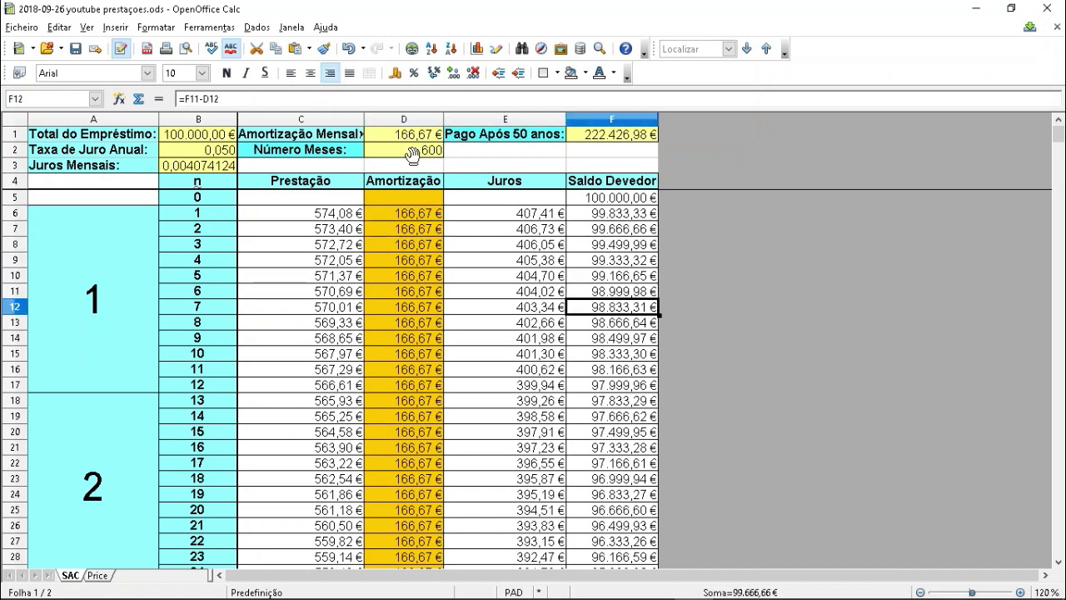
key("Down")
key("Down")
key("Down")
key("Down")
key("Down")
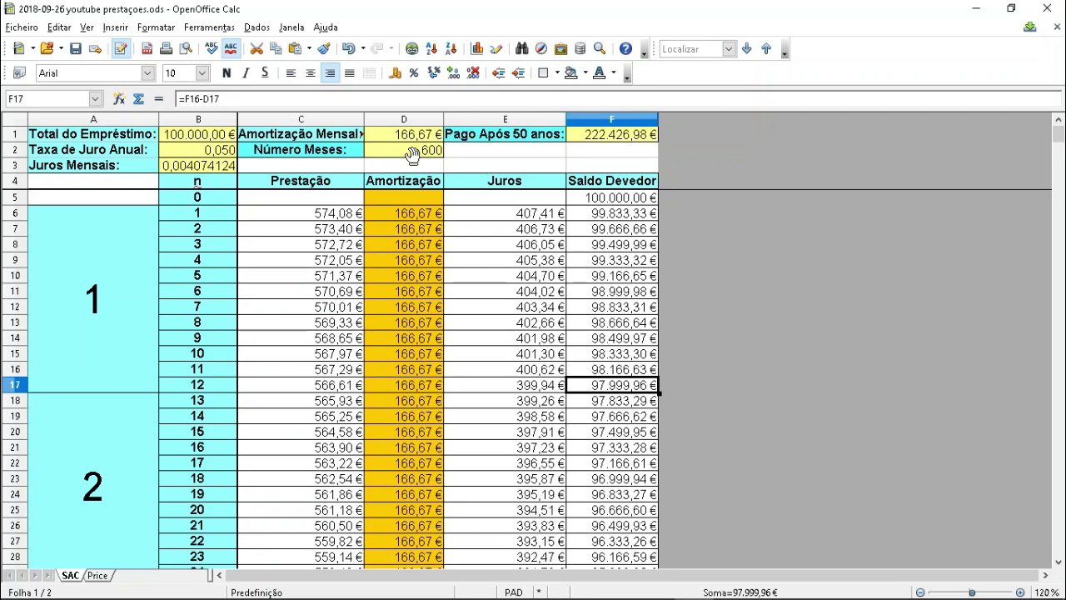
key("Down")
Step: Go back up the Saldo Devedor column to its header and review the first month's balance in F6
key("Up")
key("Up")
key("Up")
key("Up")
key("Up")
key("Up")
key("Up")
key("Up")
key("Up")
key("Up")
key("Up")
key("Up")
key("Up")
key("Up")
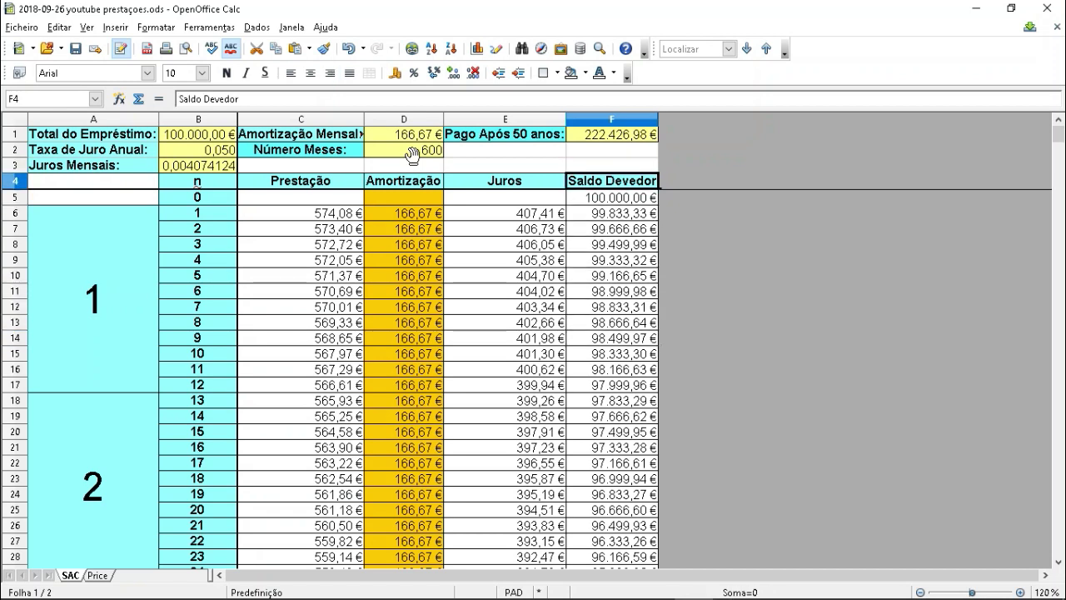
key("Down")
key("Down")
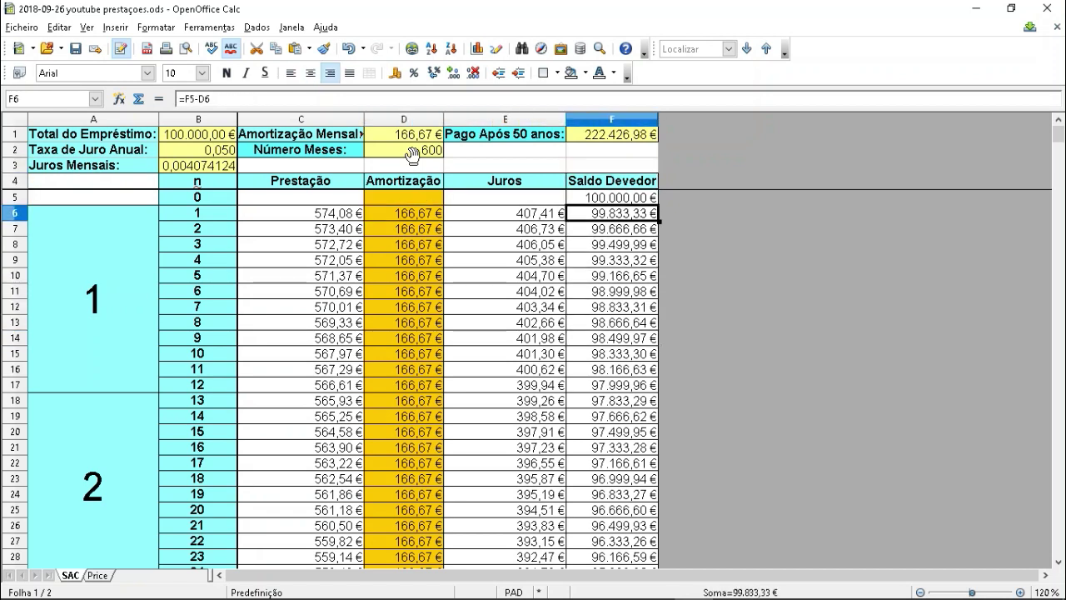
Step: Examine the Juros formula =ARRED(F5*$B$3;2) in E6 and its counterpart in E10, leaving both without changes
key("Left")
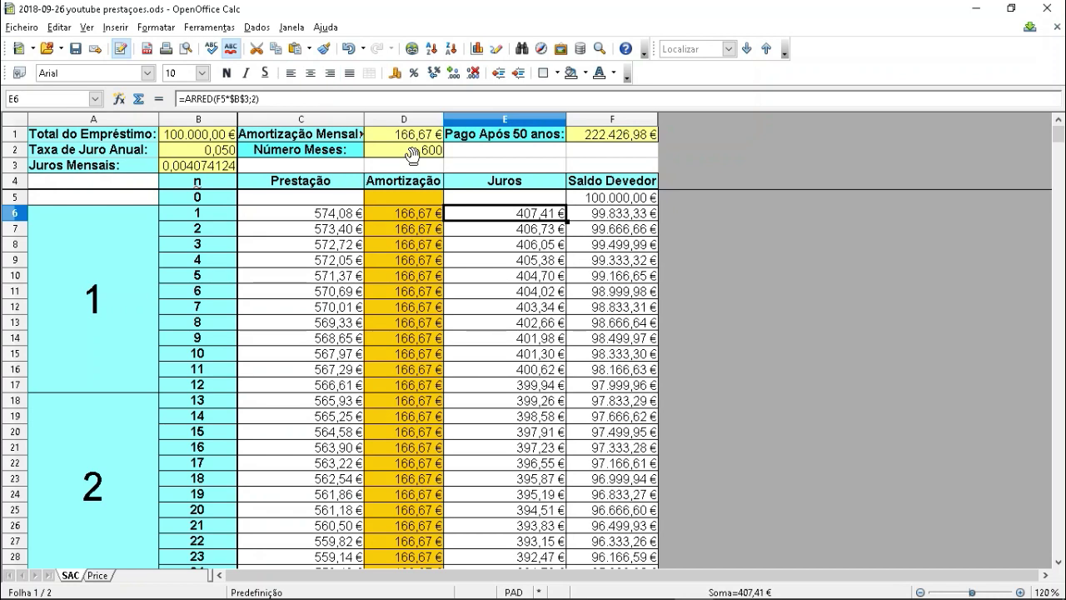
key("F2")
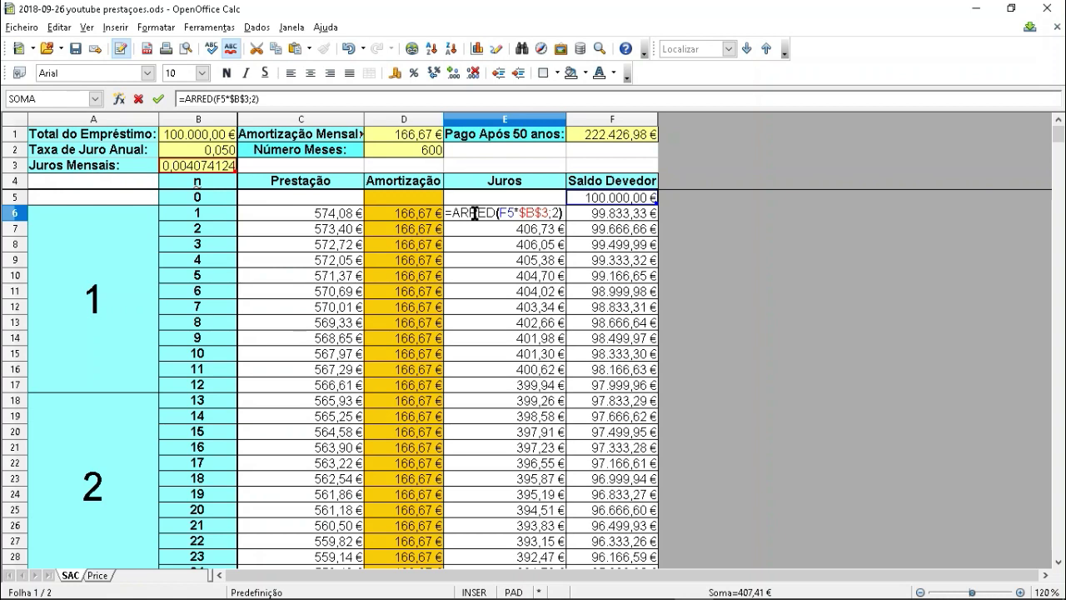
key("Return")
key("Down")
key("Down")
key("Down")
key("Down")
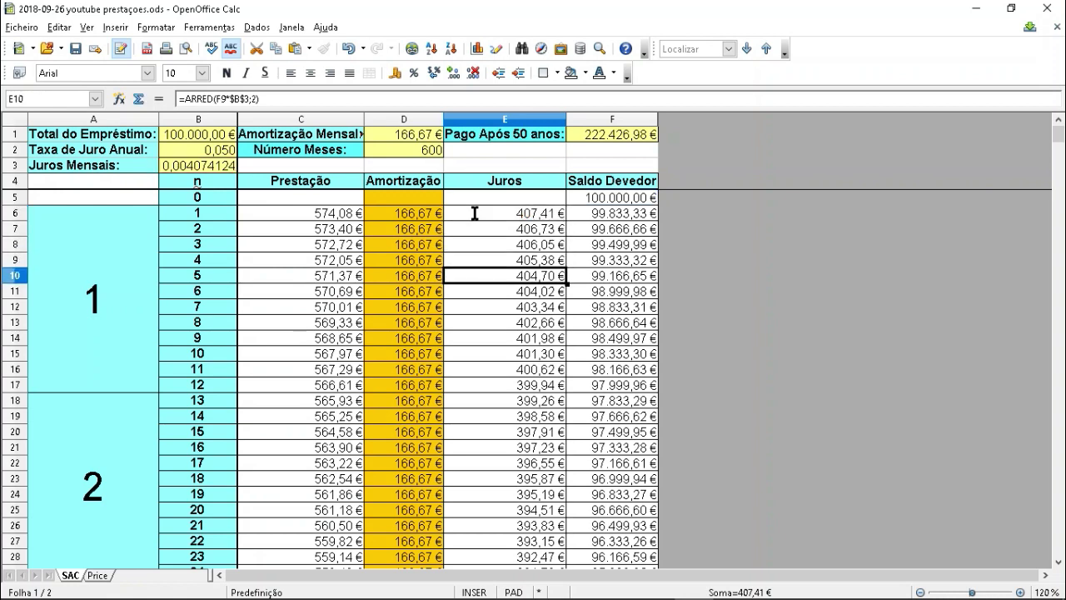
key("F2")
key("Escape")
Step: Compare the Juros formulas of the first months, from E10 back up to E6 and in E7
key("Up")
key("Up")
key("Up")
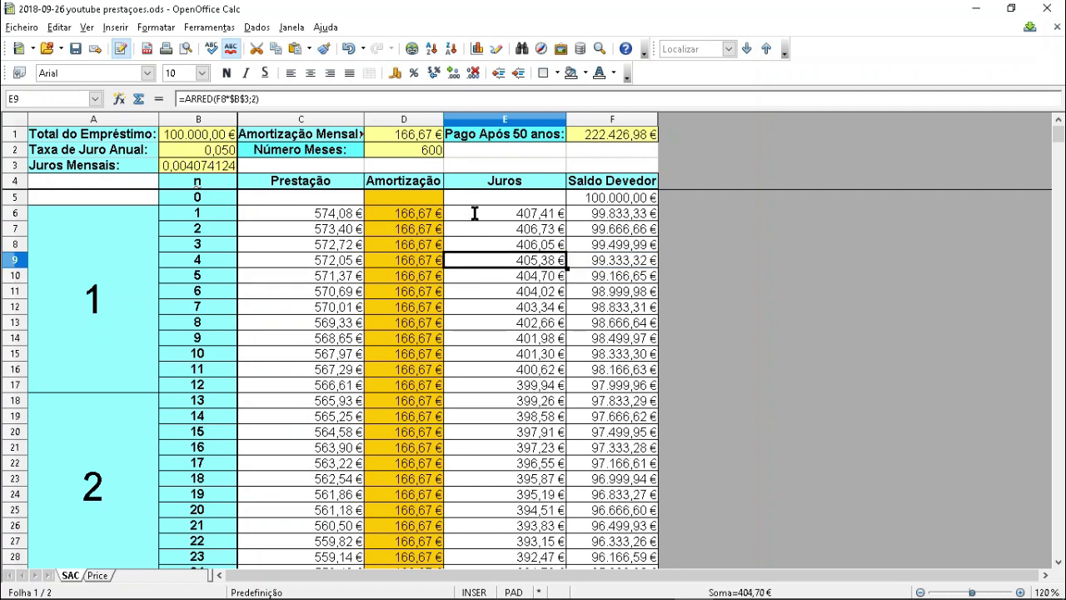
key("Up")
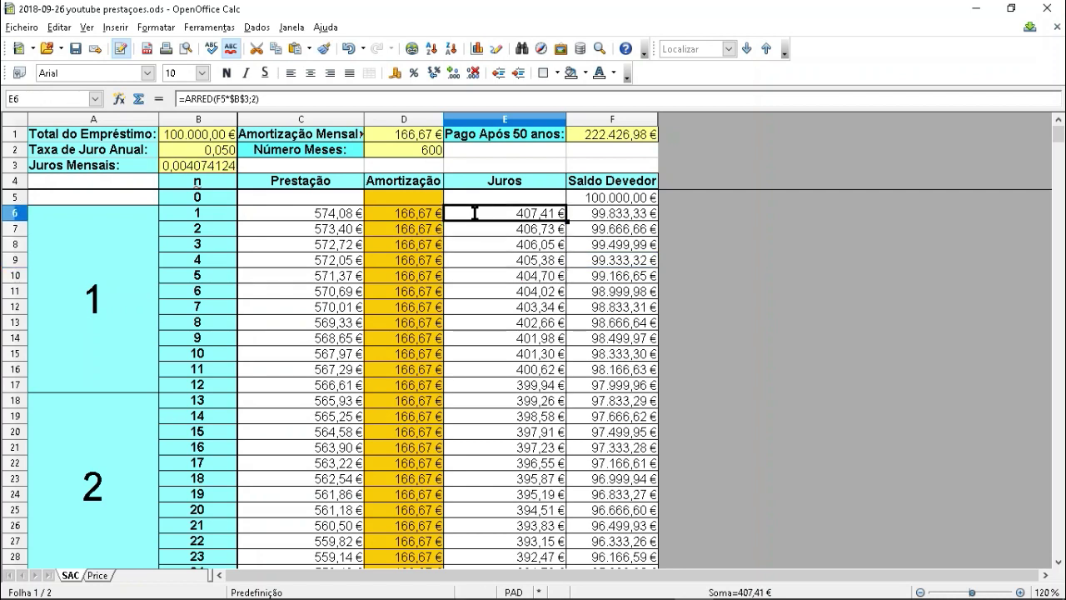
key("Down")
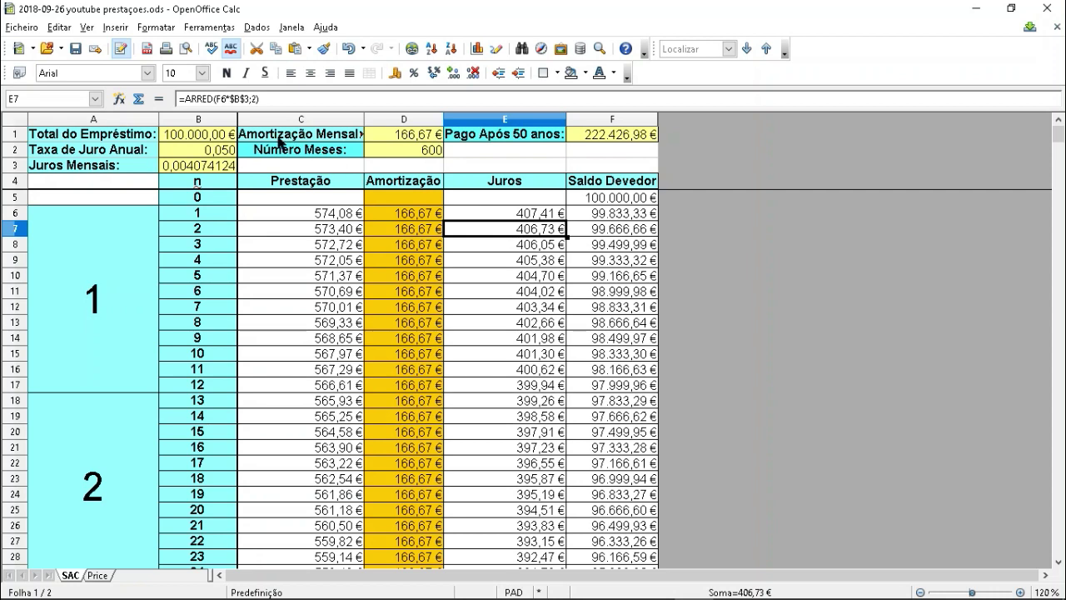
Step: Follow the Saldo Devedor from F6 down to F10 and compare it with the Juros formula in E10
left_click(615, 216)
key("Down")
key("Down")
key("Down")
key("Down")
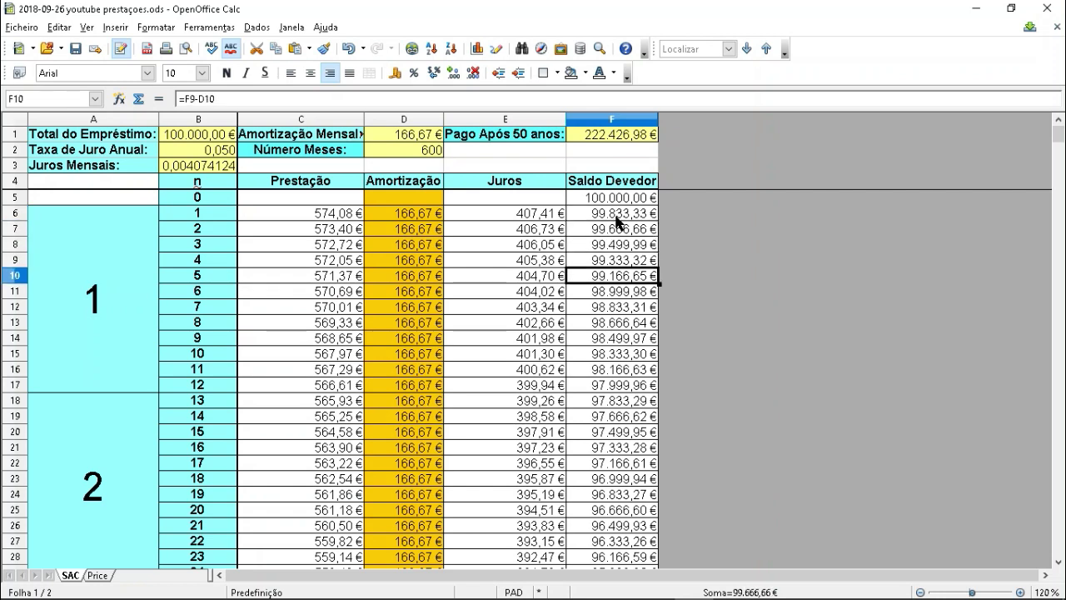
key("Left")
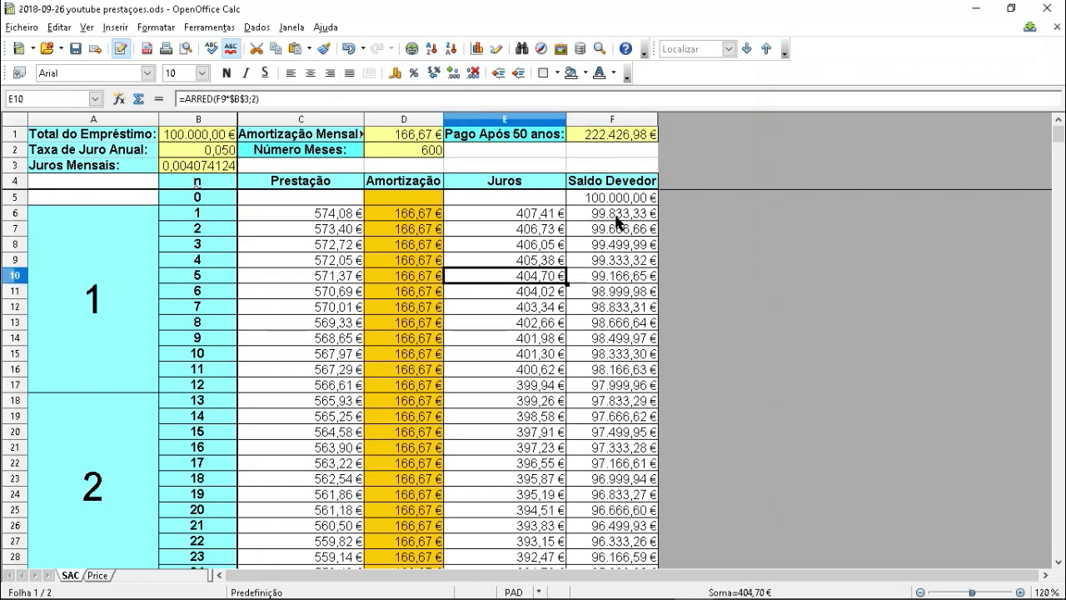
Step: Follow the monthly interest in the Juros column from E10 down into the second year
key("Down")
key("Down")
key("Down")
key("Down")
key("Down")
key("Down")
key("Down")
key("Down")
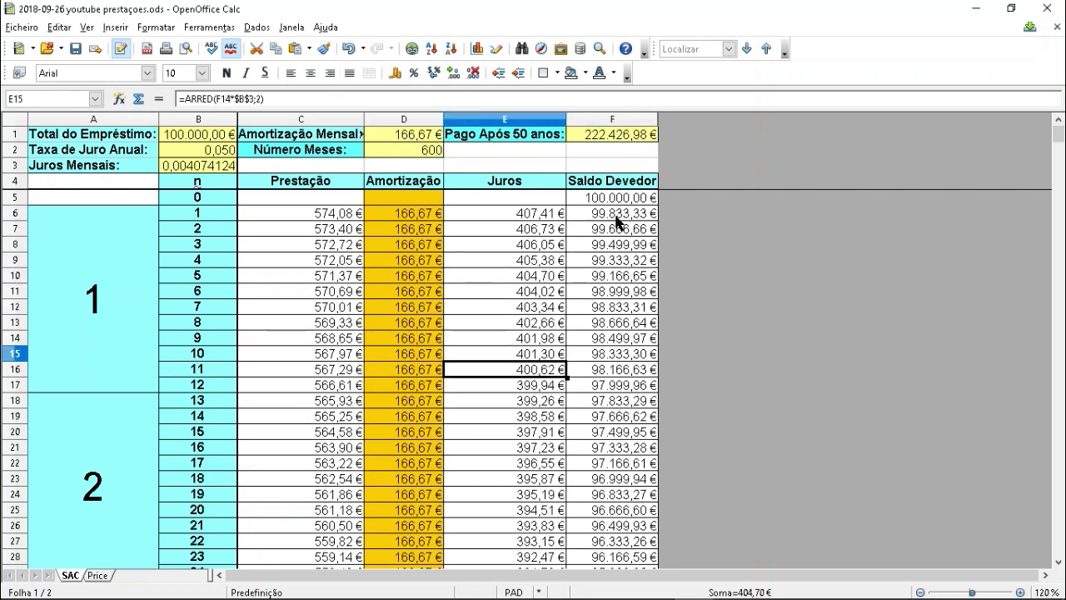
key("Down")
key("Down")
key("Down")
key("Down")
Step: Return up the Juros column from the second year to the first month's interest in E6
key("Up")
key("Up")
key("Up")
key("Up")
key("Up")
key("Up")
key("Up")
key("Up")
key("Up")
key("Up")
key("Up")
key("Up")
key("Up")
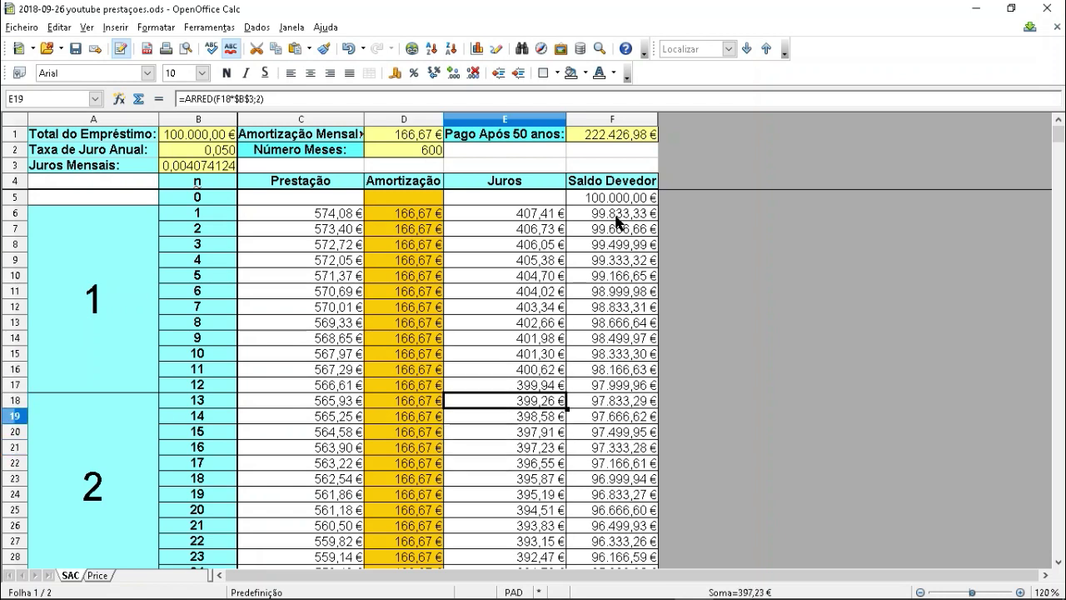
key("Up")
key("Up")
key("Up")
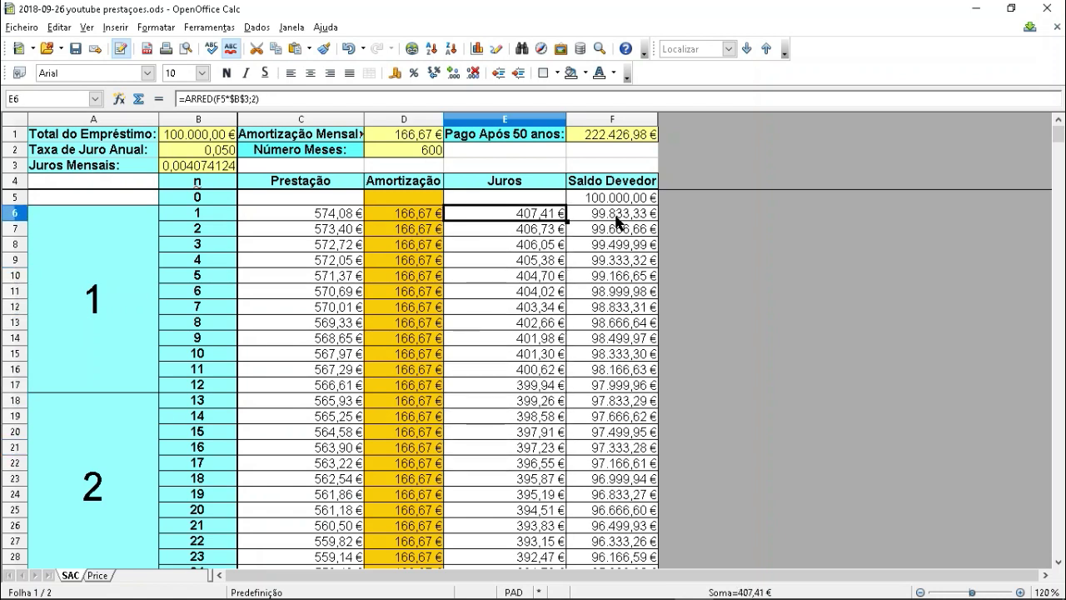
Step: Examine the Prestação formula =D6+E6 in C6, close it without changes, and review its Juros and Amortização components
key("Left")
key("Left")
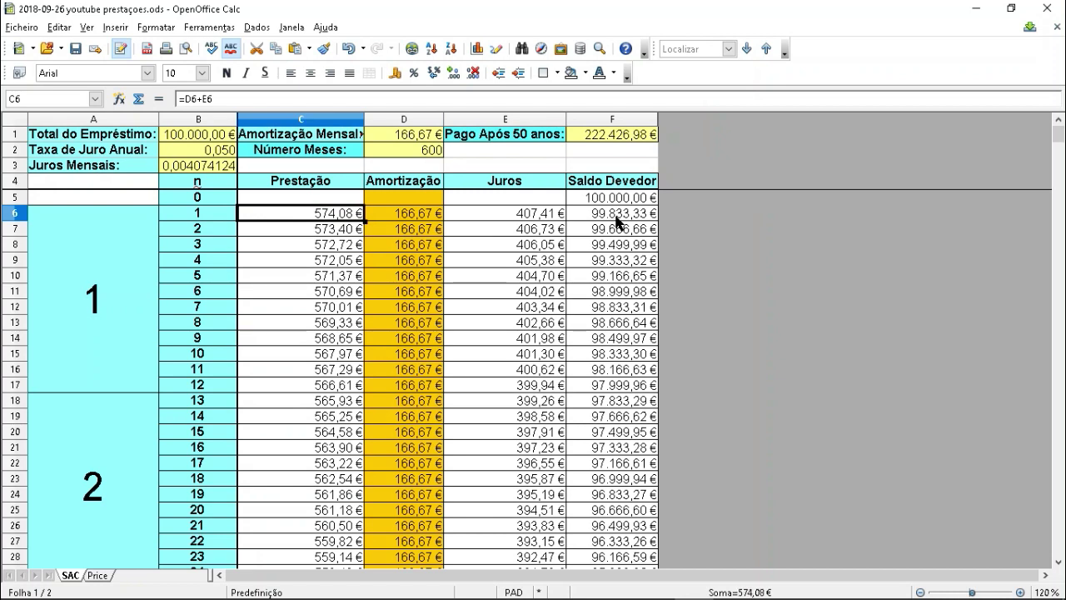
key("F2")
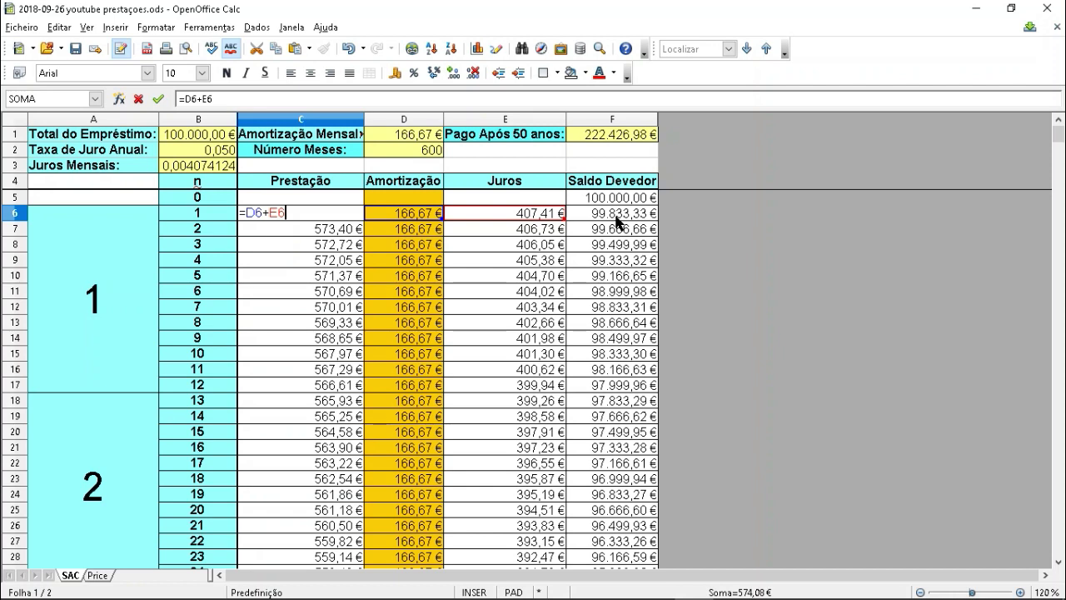
key("Escape")
key("Right")
key("Right")
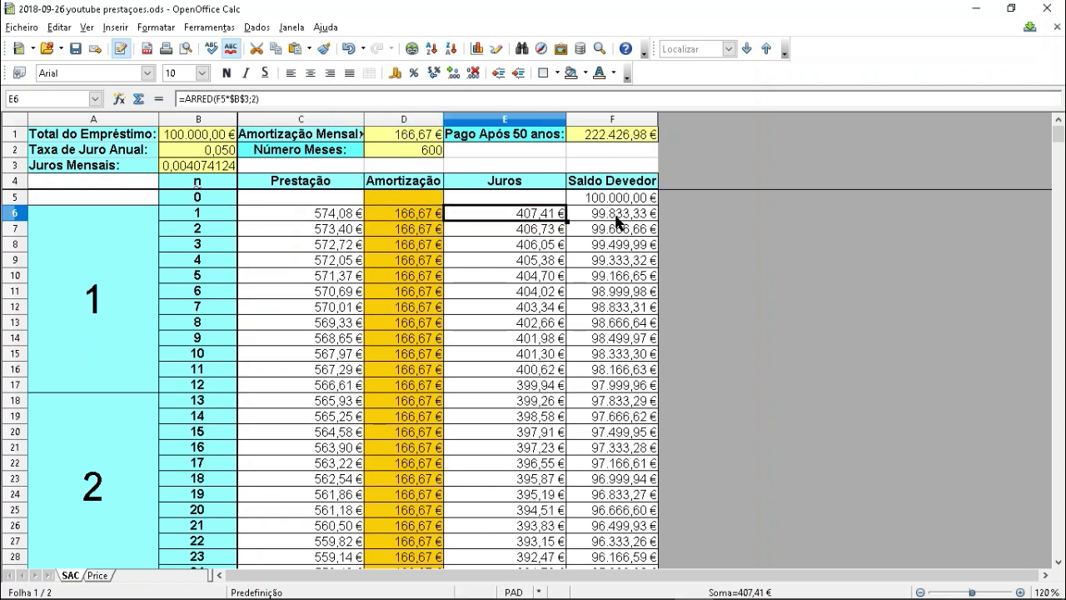
key("Left")
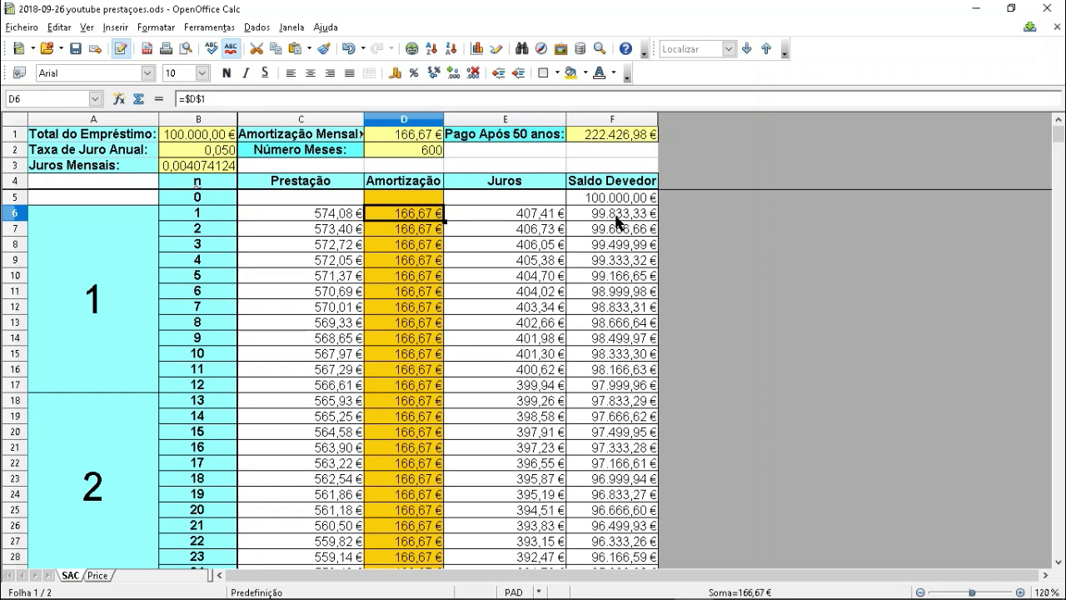
Step: Review the month-by-month interest down the Juros column, starting from E6
key("Right")
key("Down")
key("Down")
key("Down")
key("Down")
key("Down")
key("Down")
key("Down")
key("Down")
key("Down")
key("Down")
key("Down")
key("Down")
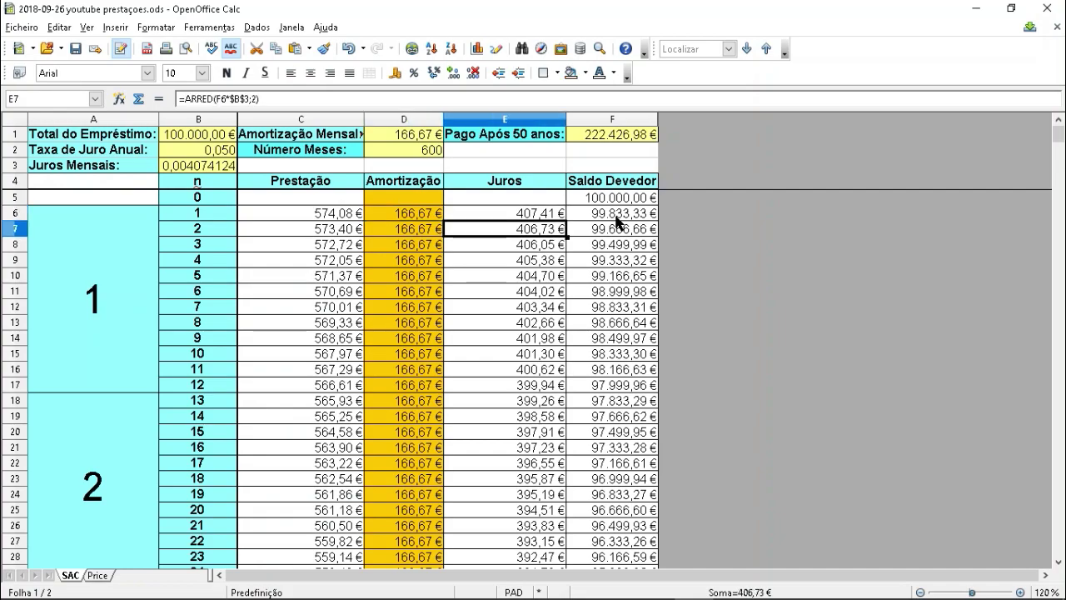
Step: Follow the monthly interest down the Juros column from the first year to E145 in the twelfth year
key("Down")
scroll(617, 222, "down", 13)
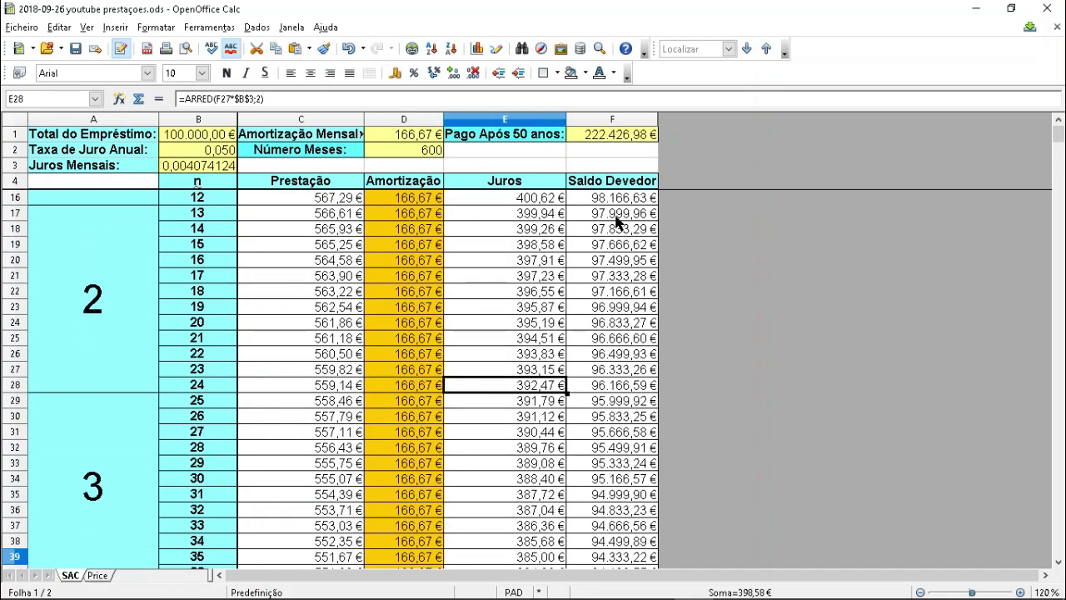
scroll(616, 221, "down", 13)
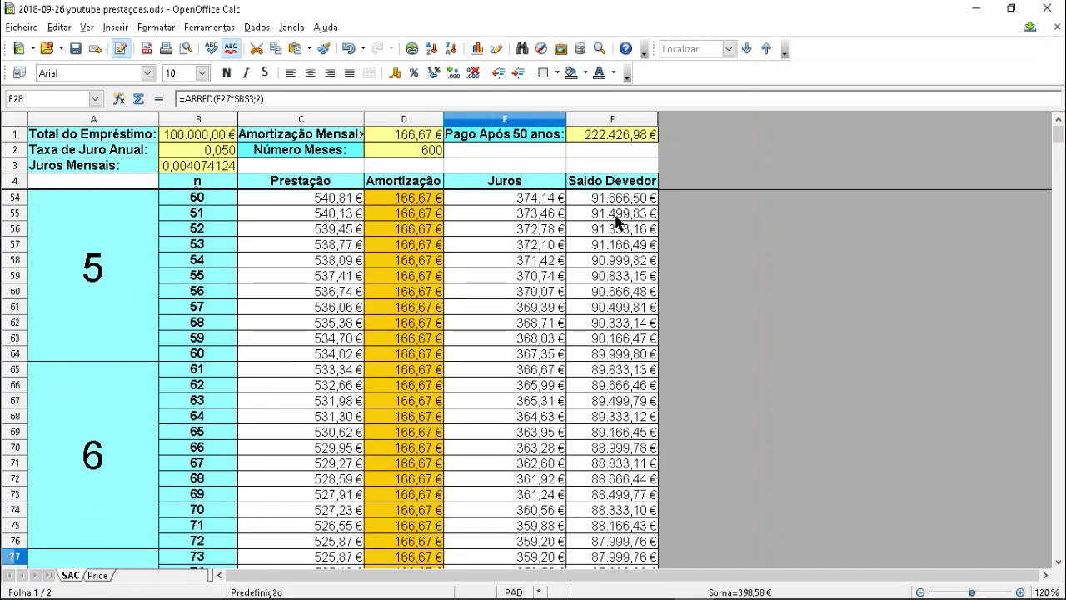
key("Down")
key("Down")
key("Down")
key("Down")
key("Down")
key("Down")
key("Down")
key("Down")
key("Down")
key("Down")
key("Down")
key("Down")
key("Down")
key("Down")
key("Down")
key("Down")
key("Down")
key("Down")
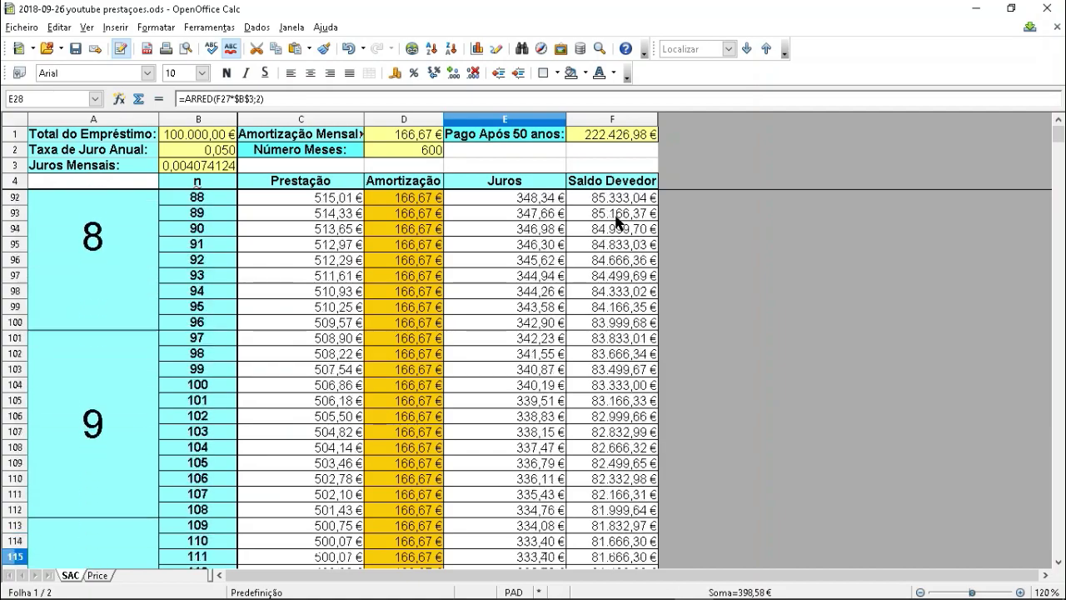
key("Up")
key("Up")
key("Up")
key("Up")
key("Up")
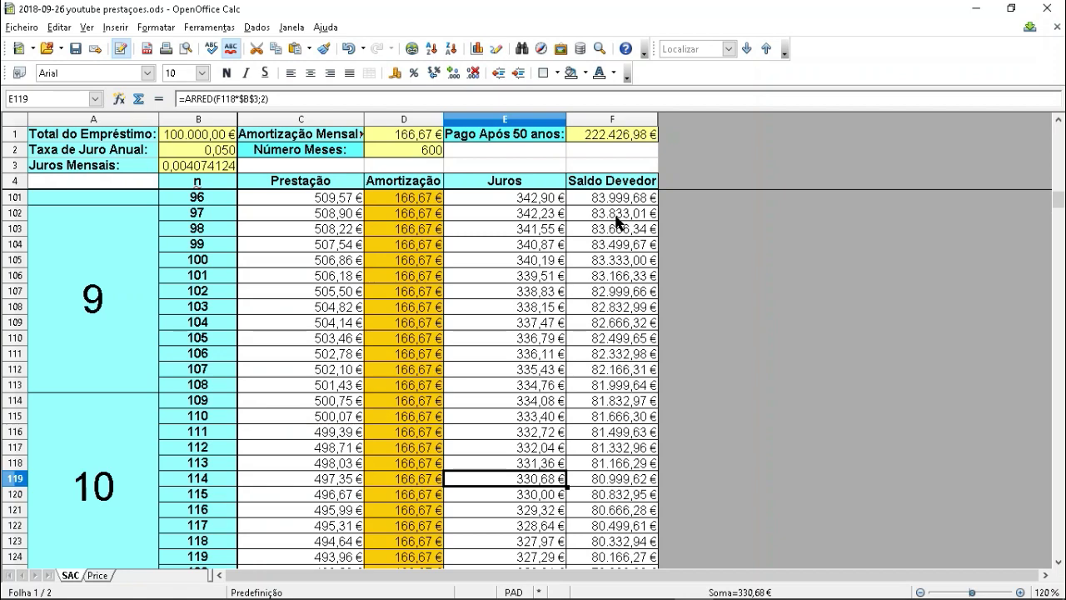
key("Down")
key("Down")
key("Down")
key("Down")
key("Down")
key("Down")
key("Down")
key("Down")
key("Down")
key("Down")
key("Down")
key("Down")
key("Down")
key("Down")
key("Down")
key("Down")
key("Down")
key("Down")
key("Down")
key("Down")
key("Down")
key("Down")
key("Down")
key("Down")
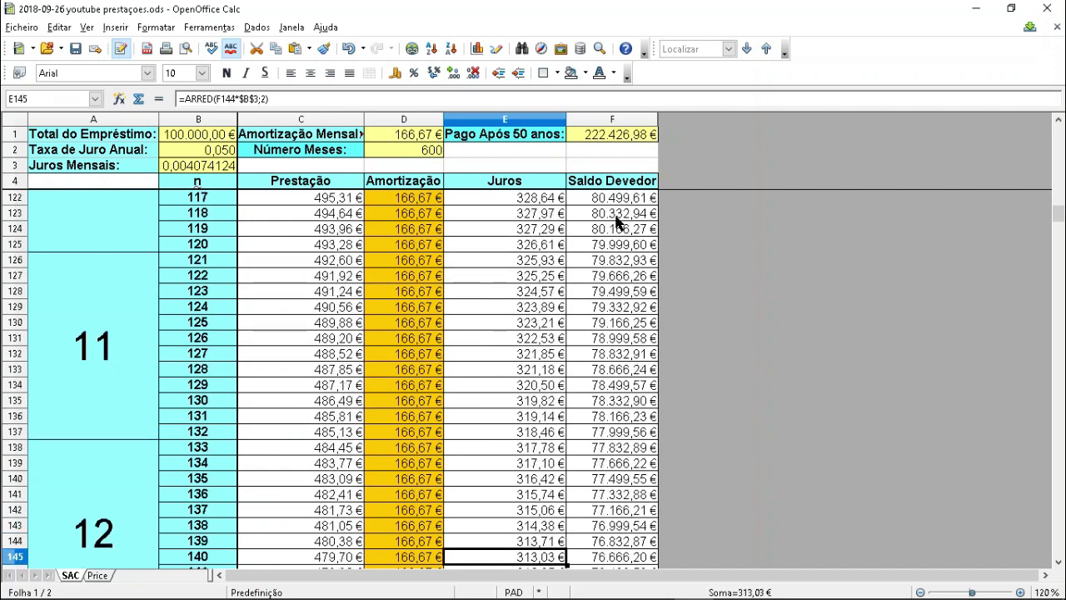
Step: Go to the end of the Amortização column and inspect the month 600 Saldo Devedor in F605
key("Left")
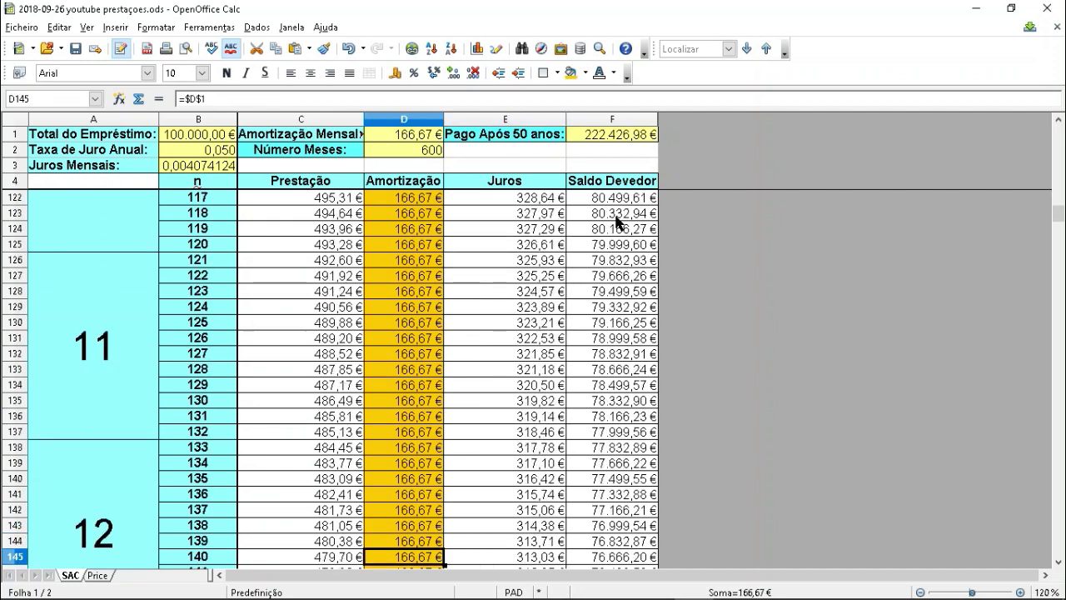
key("ctrl+Down")
key("Up")
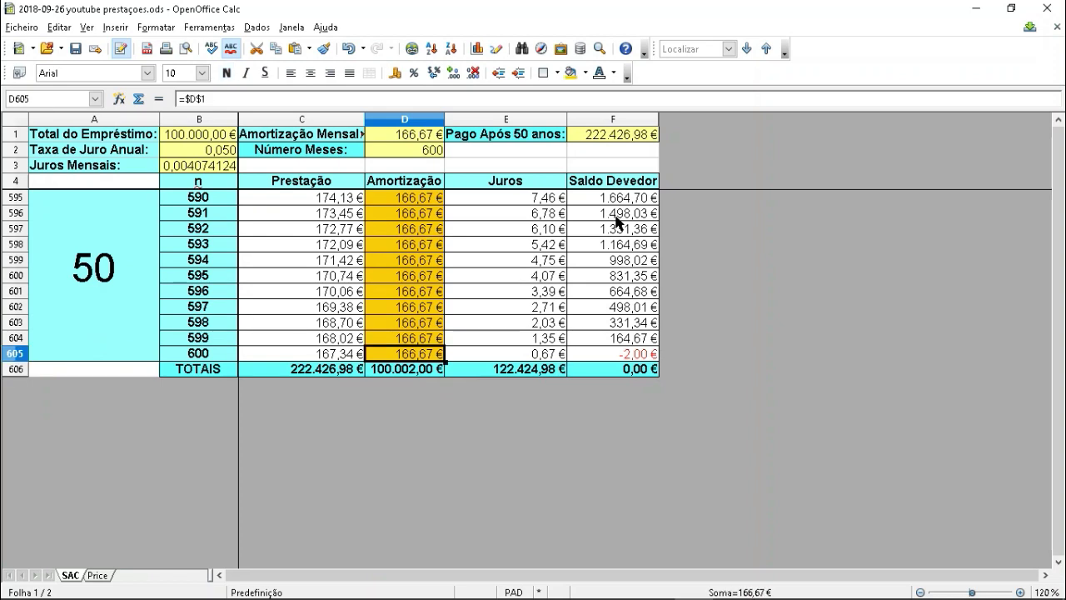
key("Up")
key("Right")
key("Right")
key("Down")
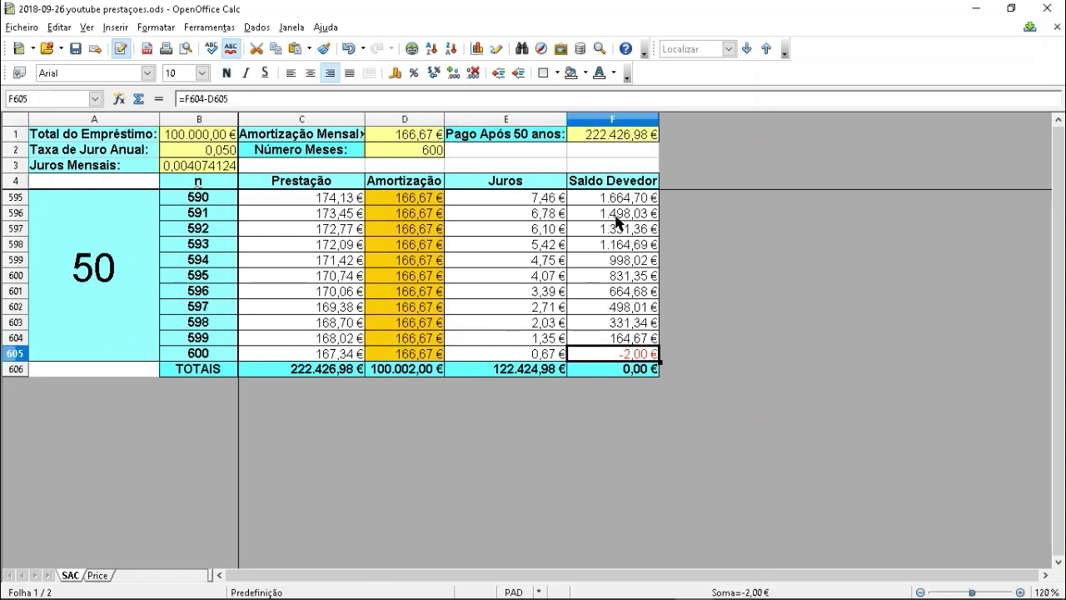
Step: Review the Saldo Devedor of the closing months between F599 and F604
key("Up")
key("Up")
key("Up")
key("Up")
key("Up")
key("Up")
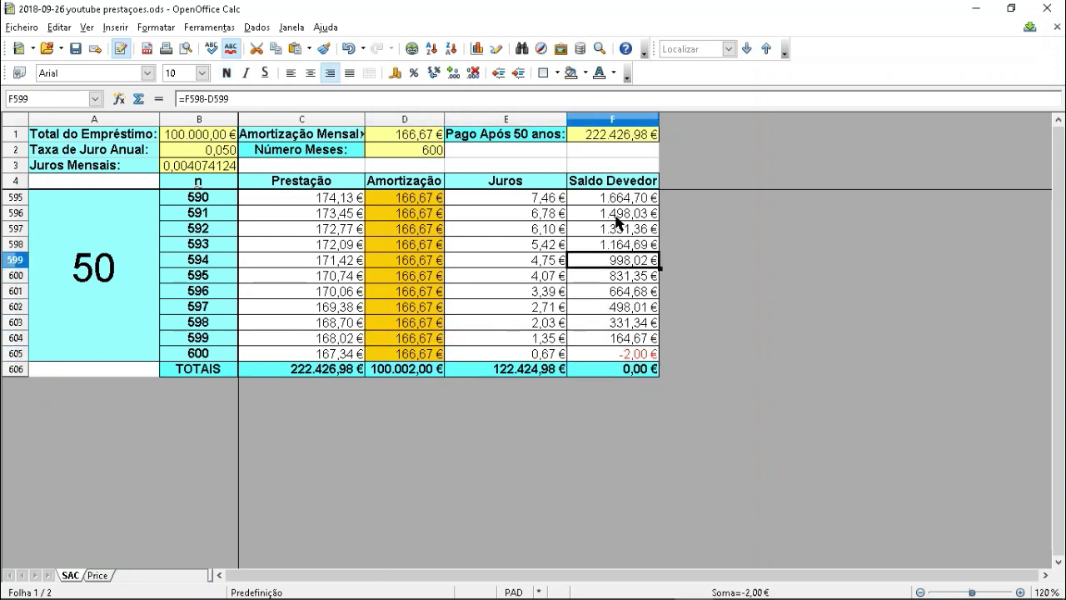
key("Down")
key("Down")
key("Down")
key("Down")
key("Down")
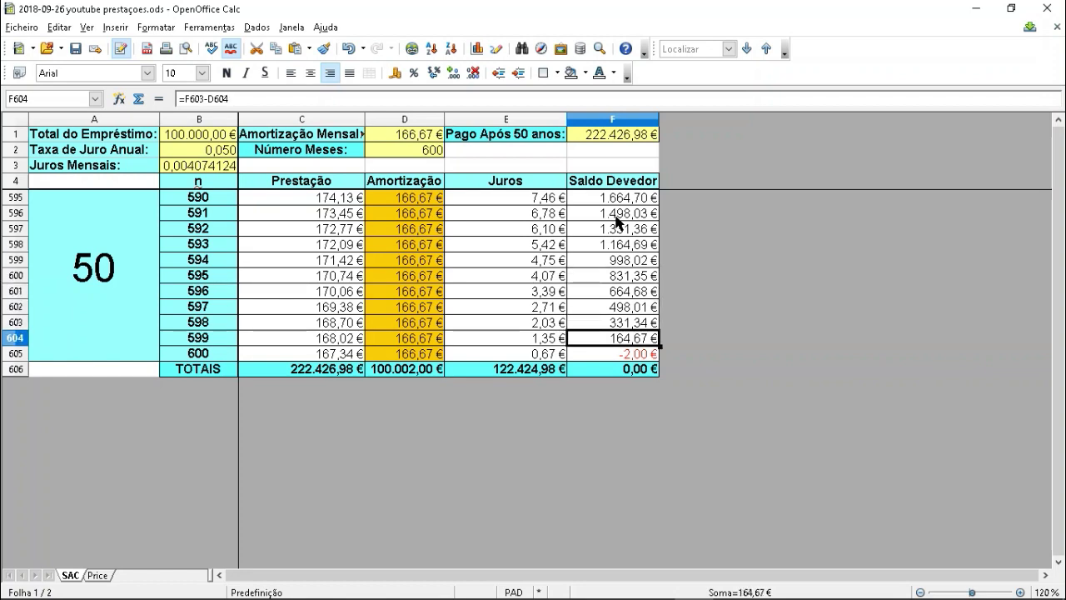
Step: Compare the final amortization in D605 with the preceding balance in F604 and the final balance in F605
key("Left")
key("Left")
key("Down")
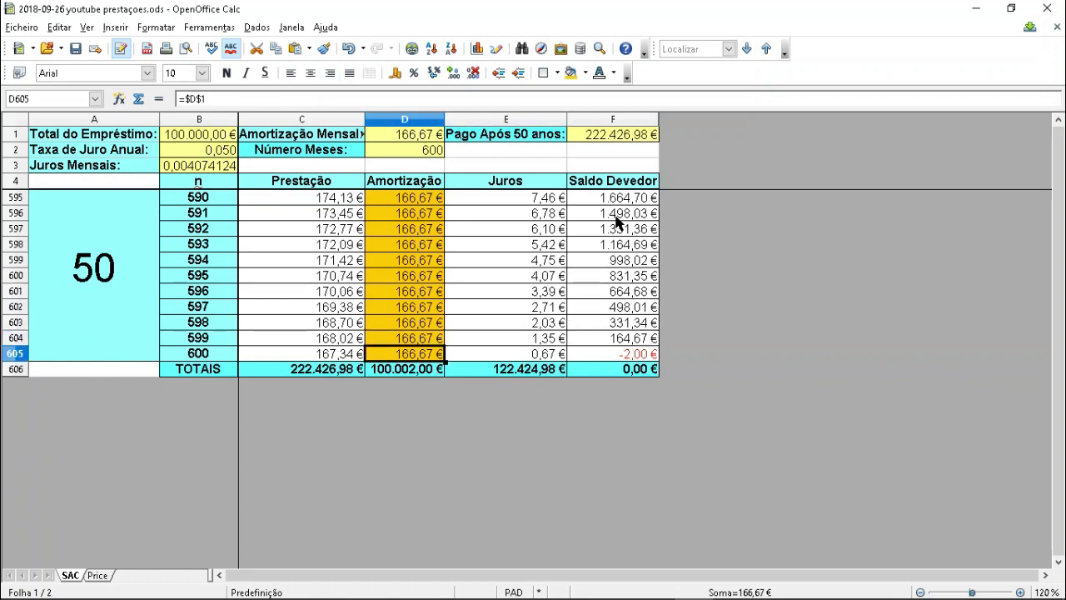
key("Right")
key("Right")
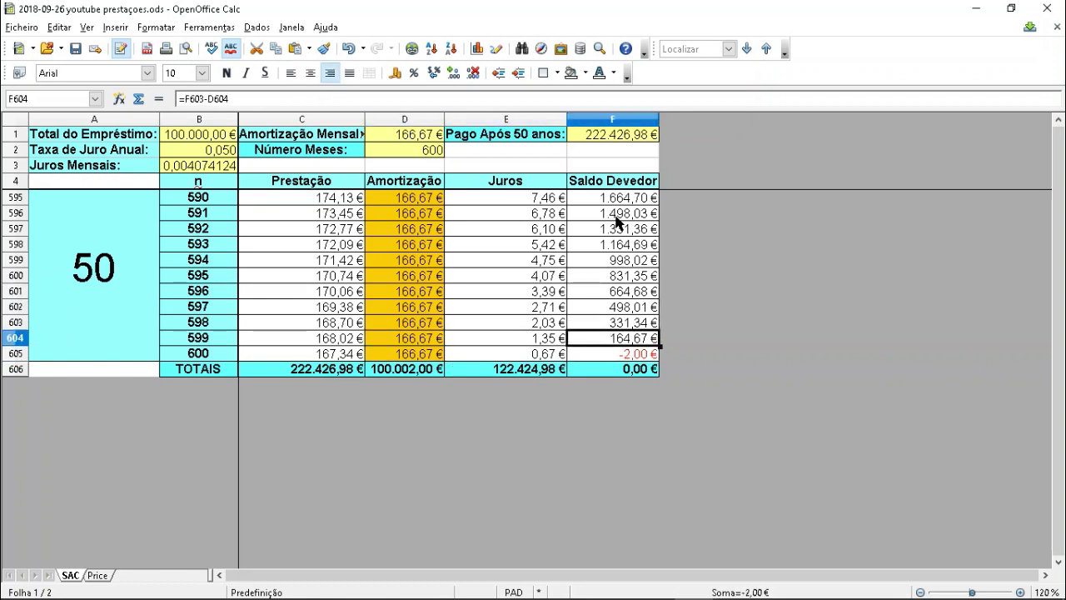
key("Left")
key("Left")
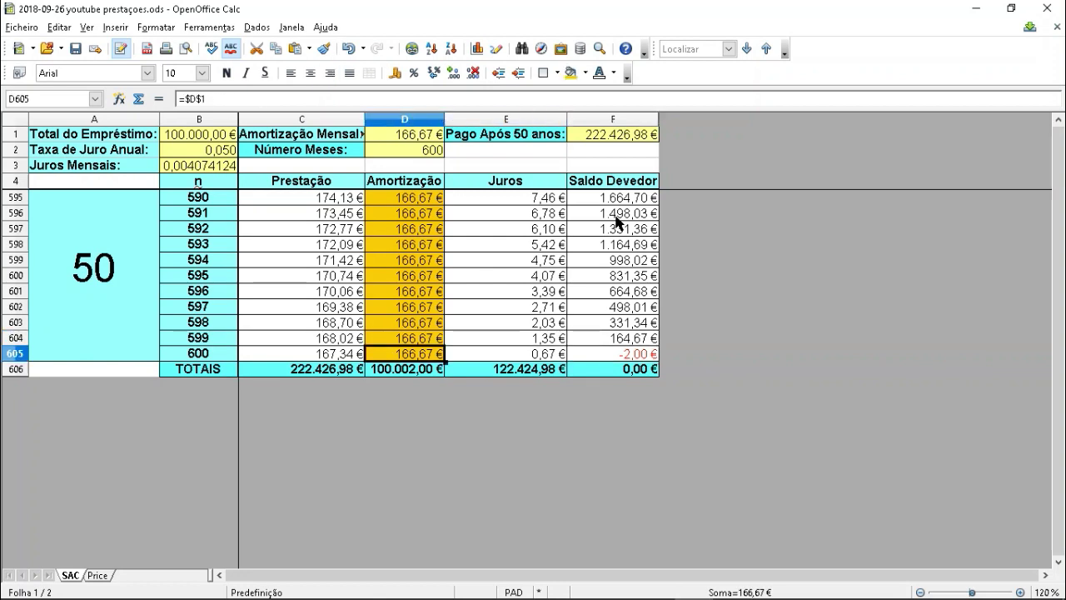
key("Right")
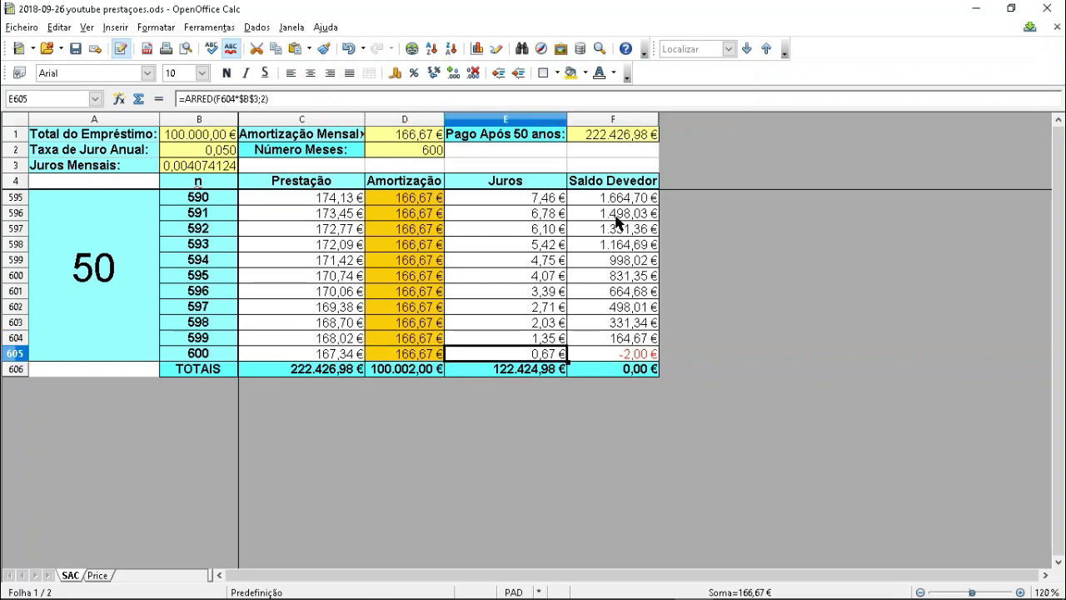
key("Left")
key("Right")
key("Right")
key("Up")
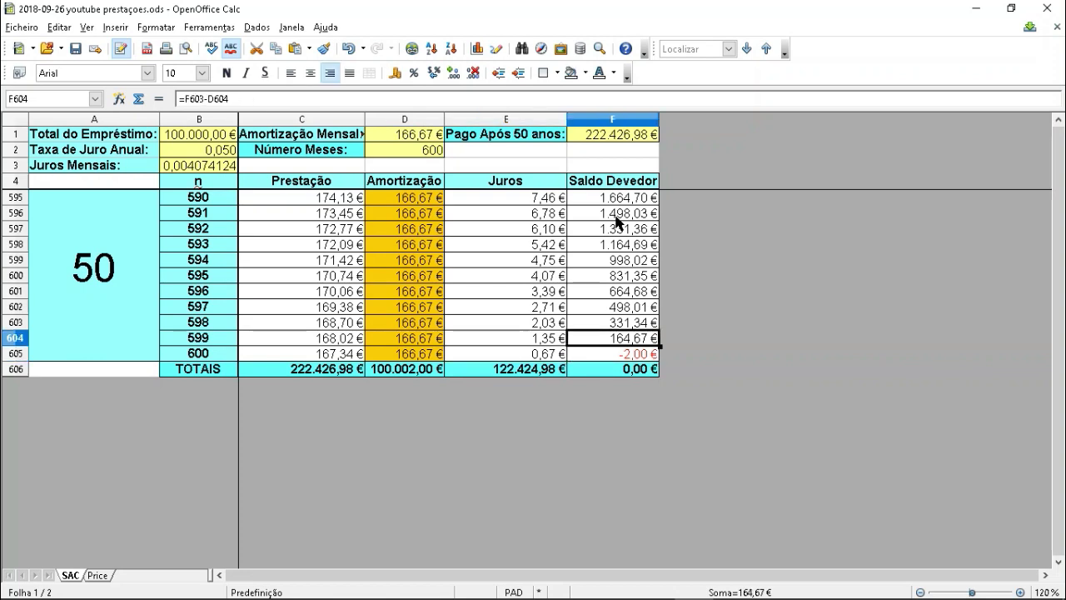
key("Down")
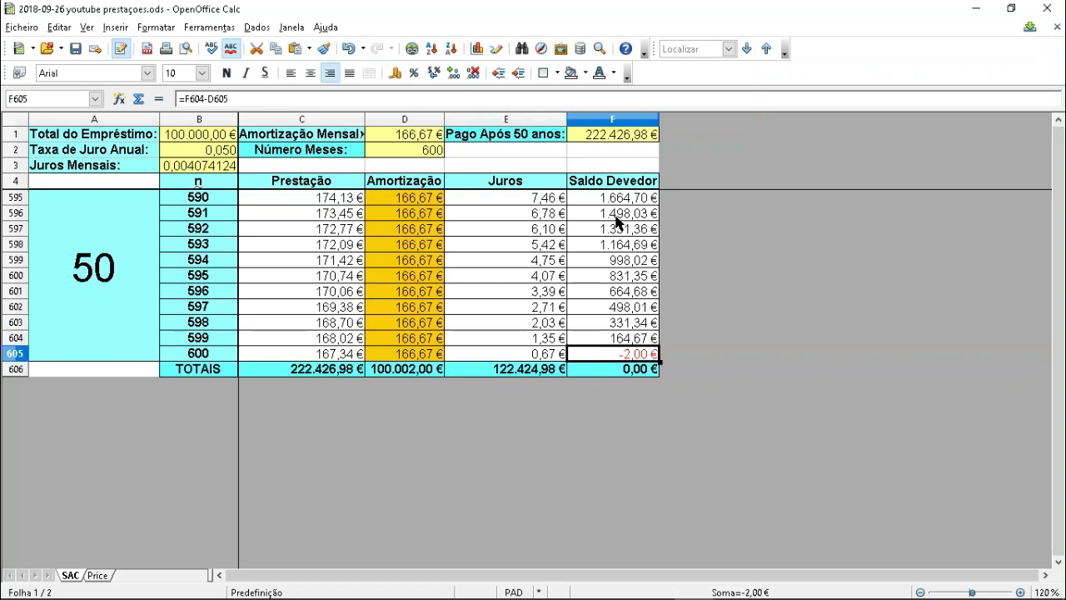
Step: Remove the background colour from the last amortization cell D605 and replace its formula with =F604
key("Left")
key("Left")
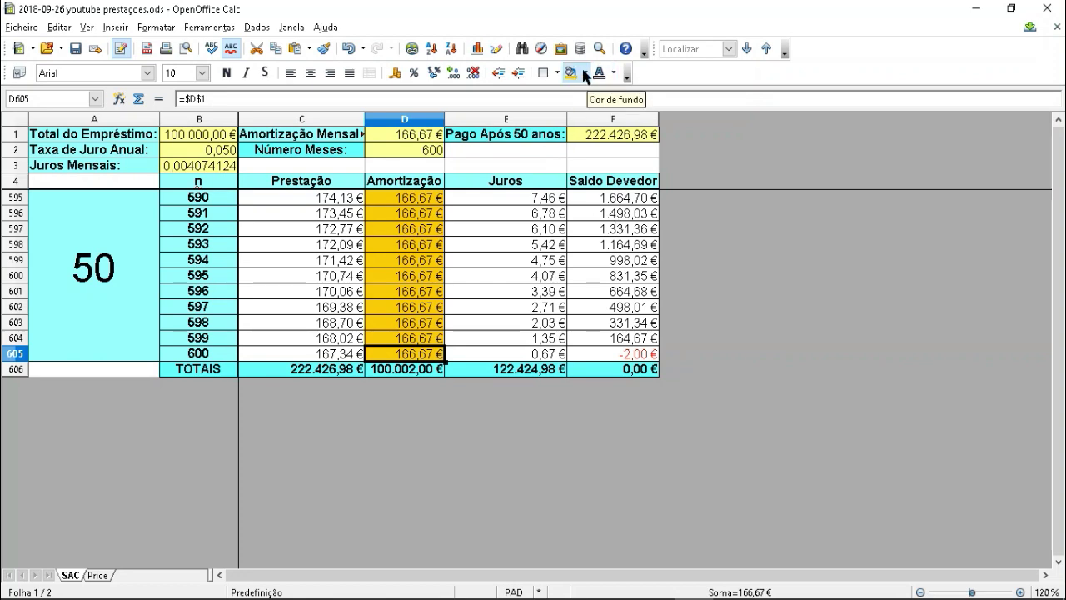
left_click(586, 73)
left_click(598, 91)
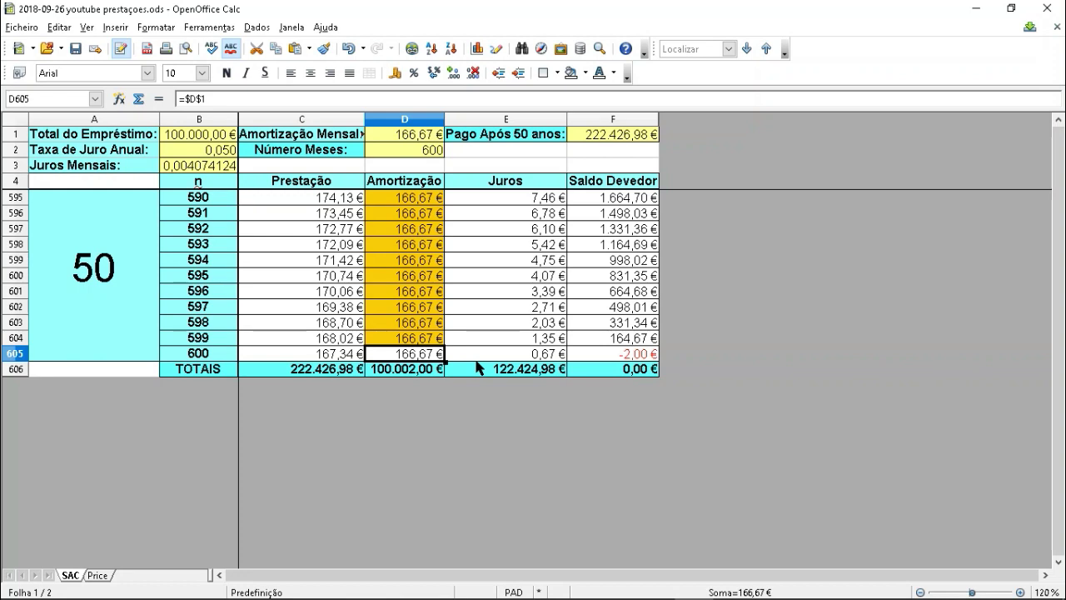
type("=")
key("Right")
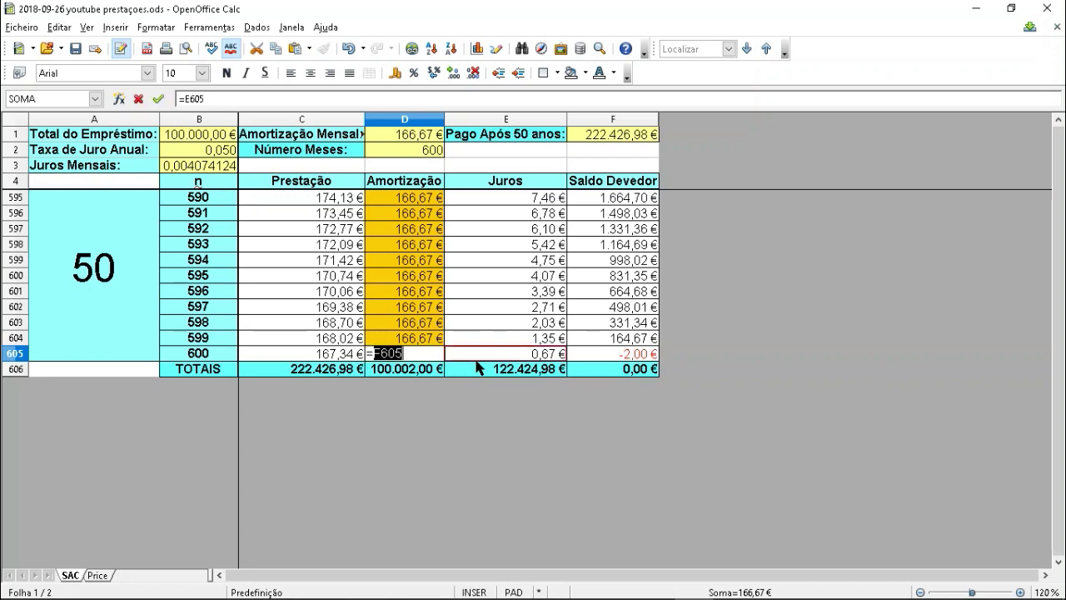
key("Right")
key("Up")
key("Return")
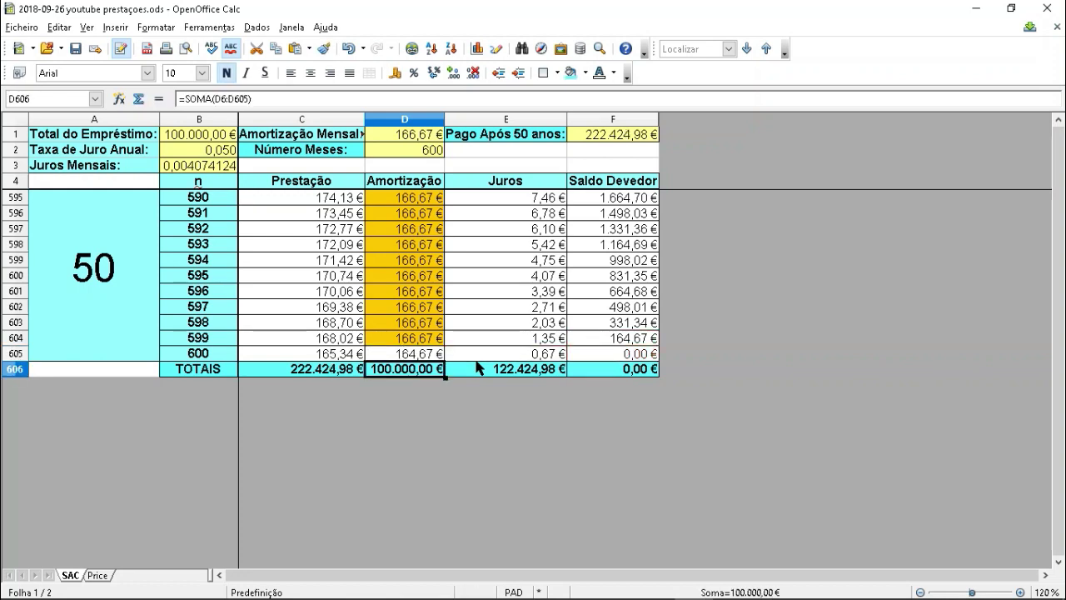
Step: Check the month 600 amortization in D605 against the regular amortization in D604 and the balance in F604
key("Up")
key("Up")
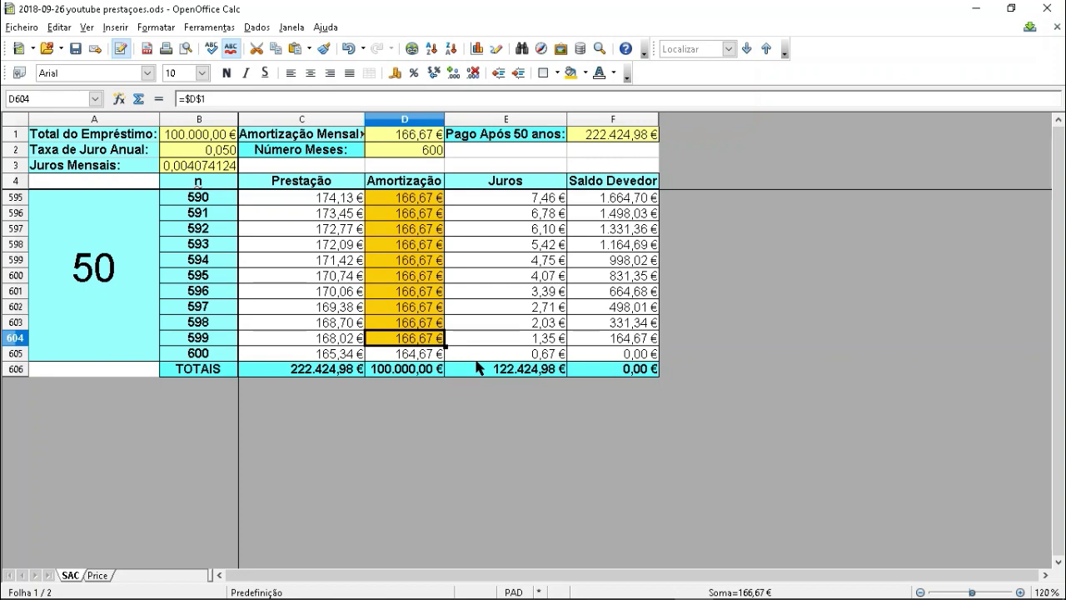
key("Down")
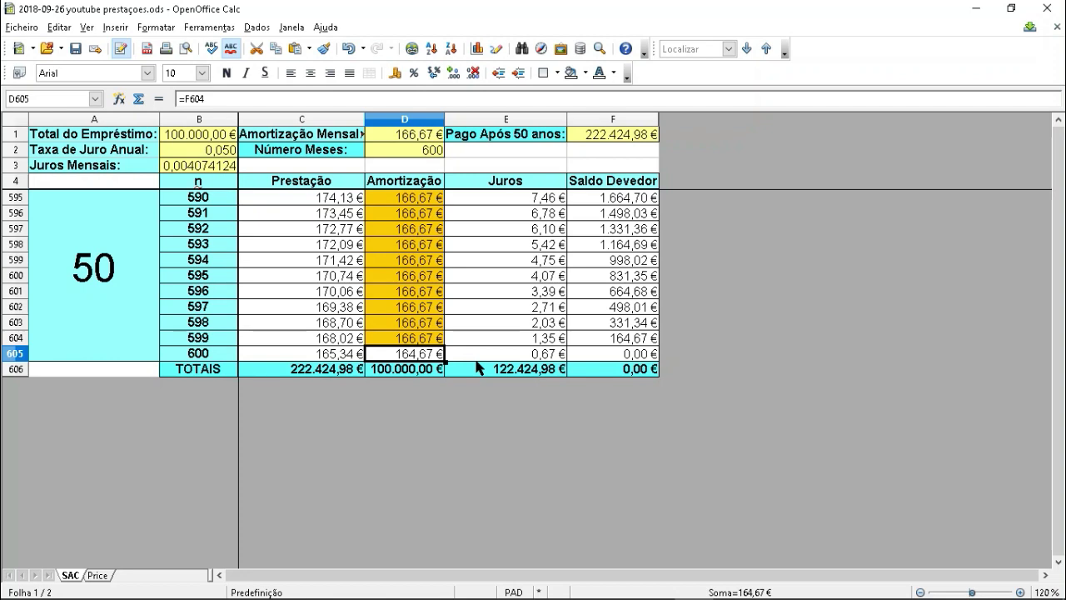
key("Up")
key("Right")
key("Right")
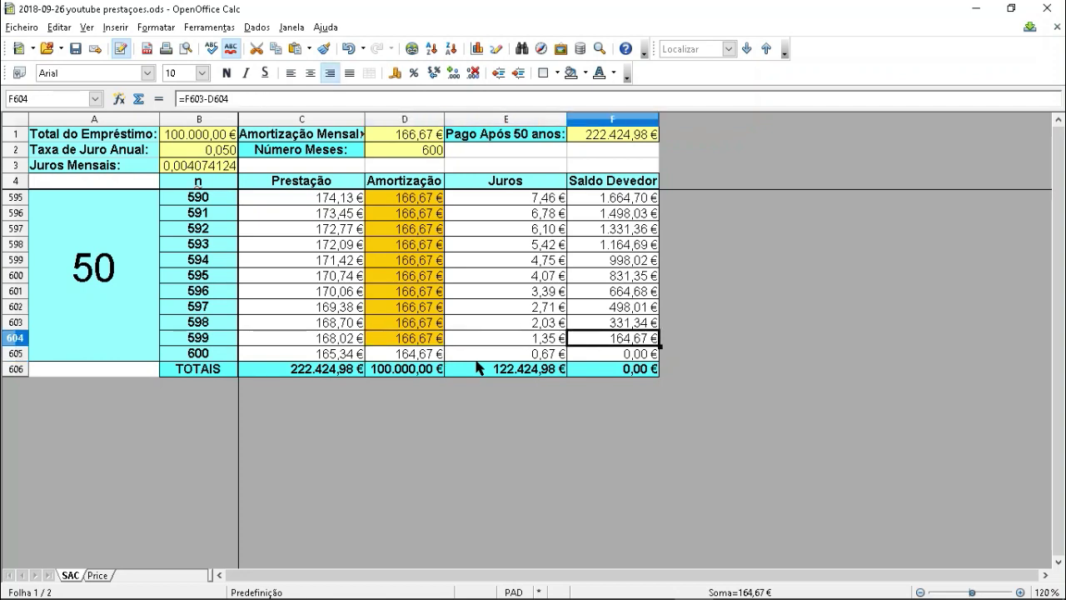
key("Left")
key("Left")
key("Down")
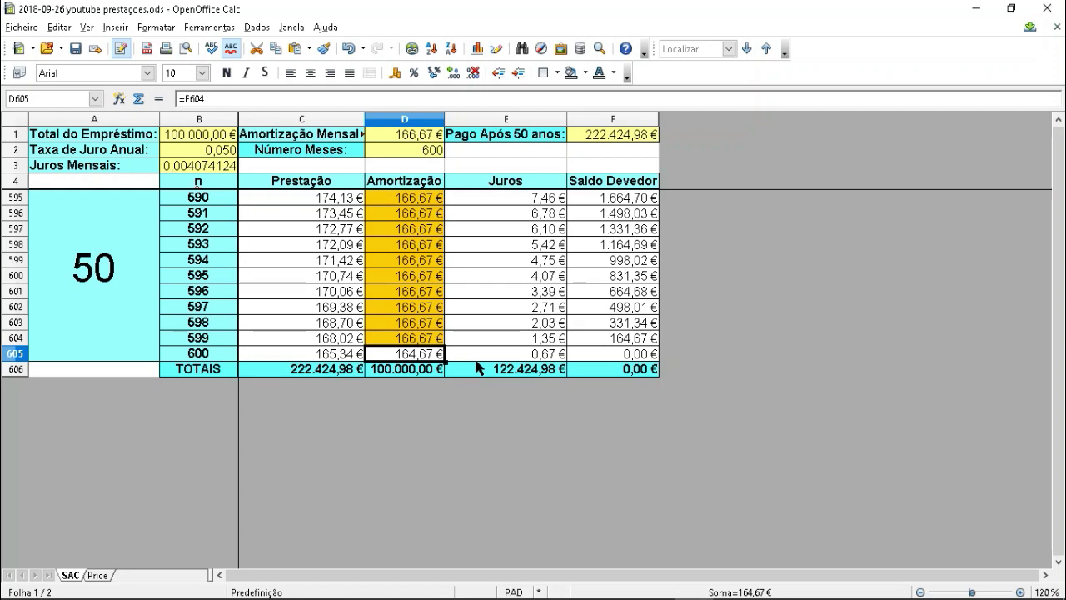
Step: Review the month 600 interest, installment and balance formulas in row 605, ending at the Saldo Devedor total in F606
key("Right")
key("Left")
key("Right")
key("Right")
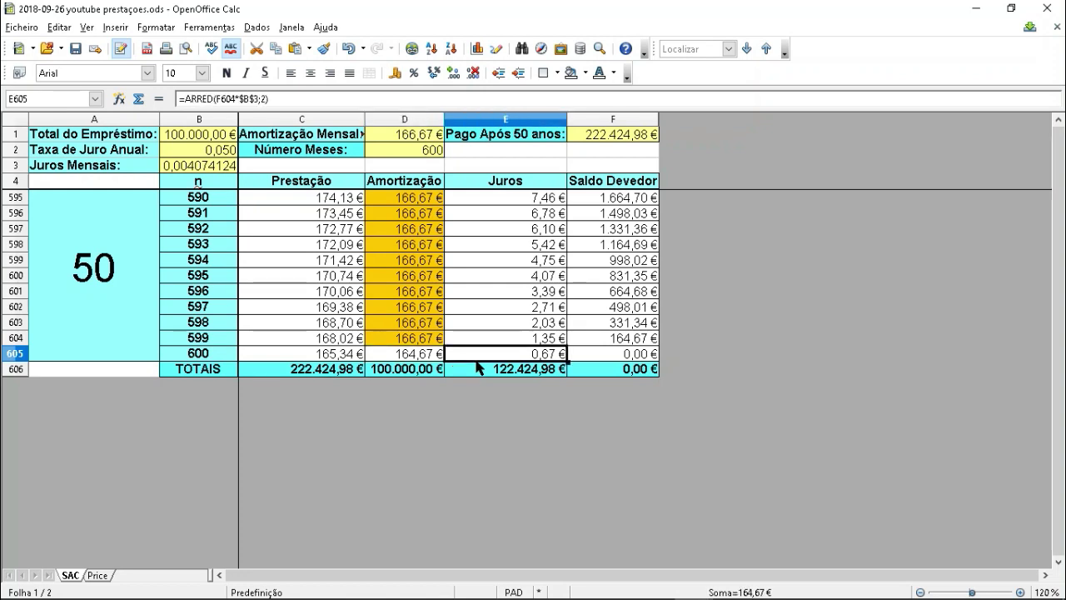
key("Up")
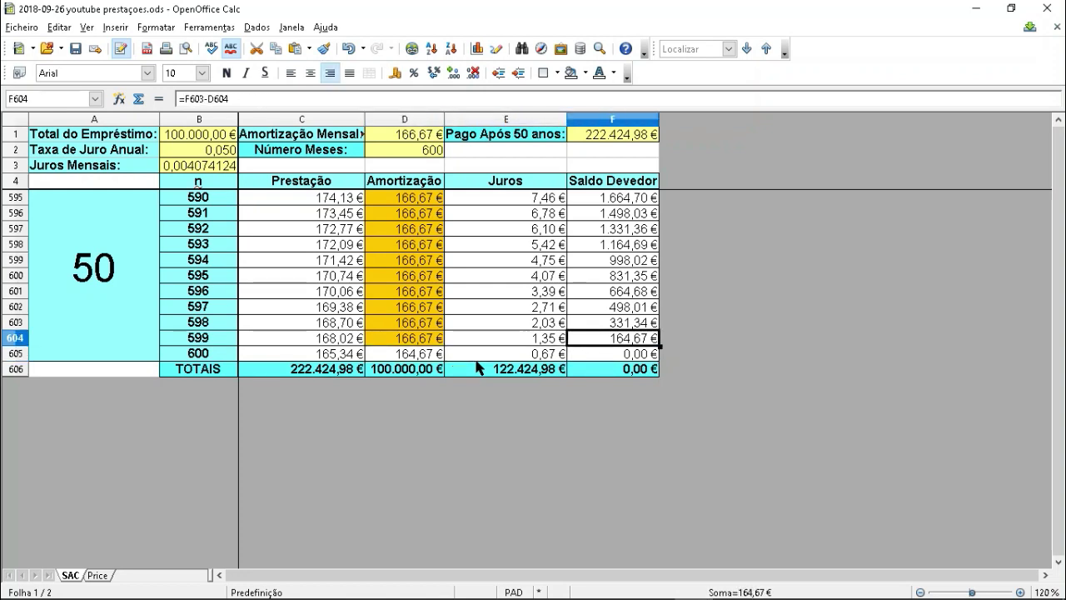
key("Down")
key("Left")
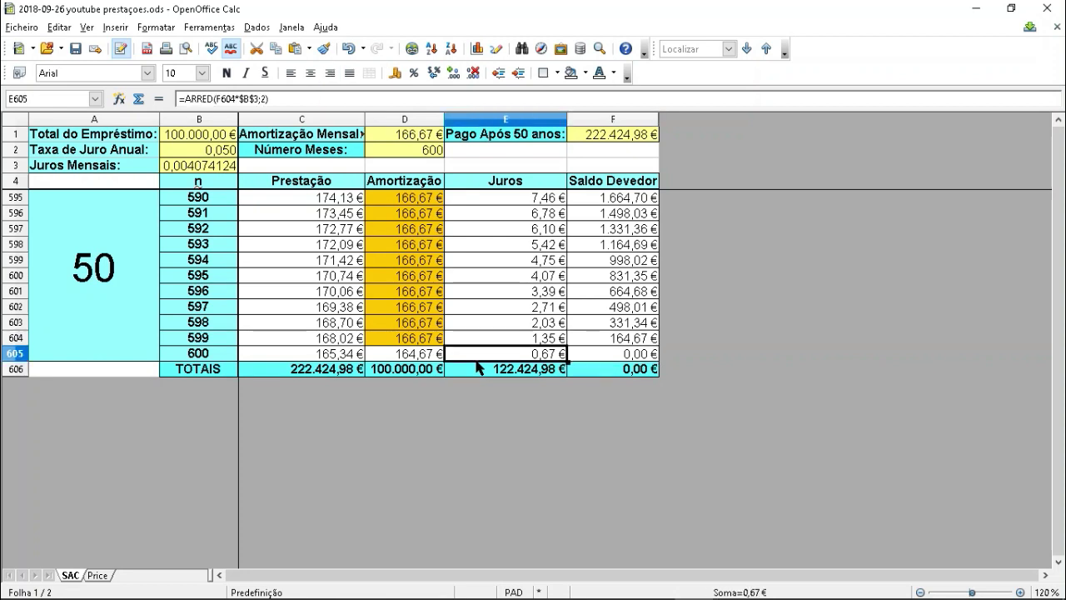
key("Left")
key("Left")
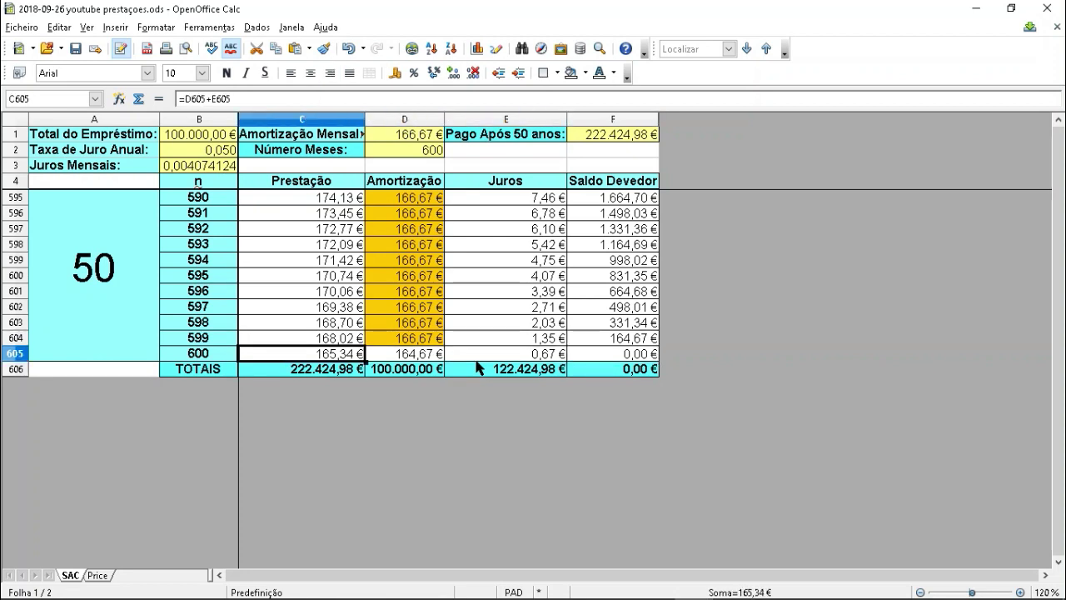
key("Right")
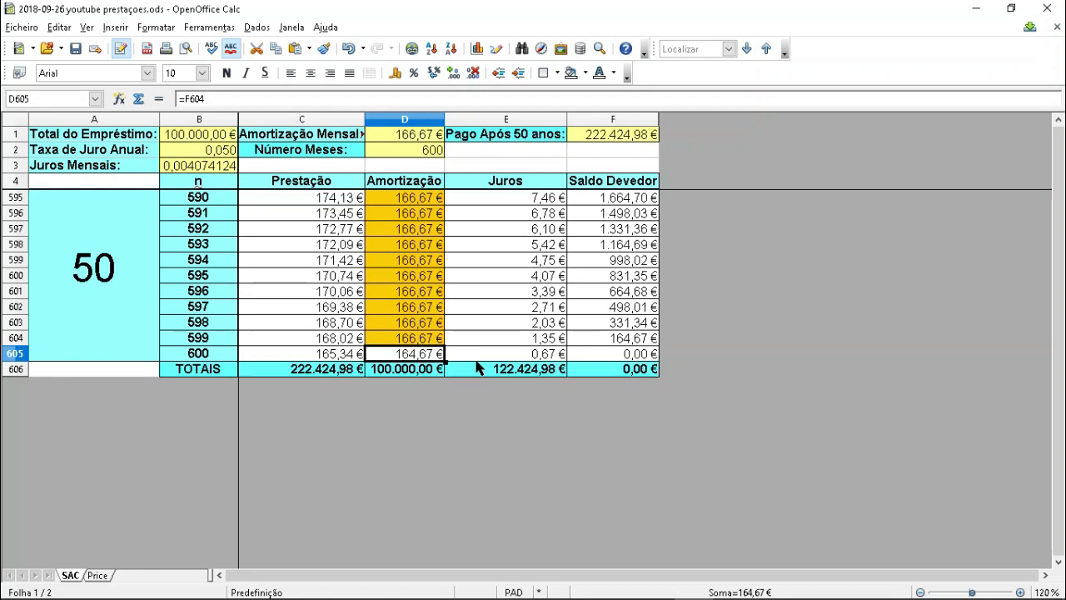
key("Right")
key("Right")
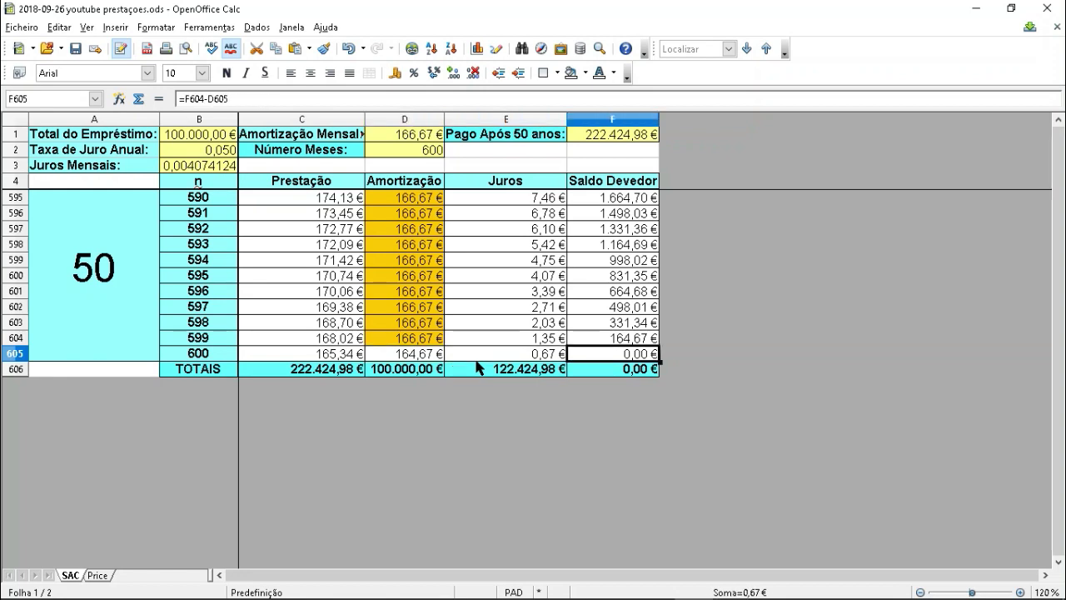
key("Down")
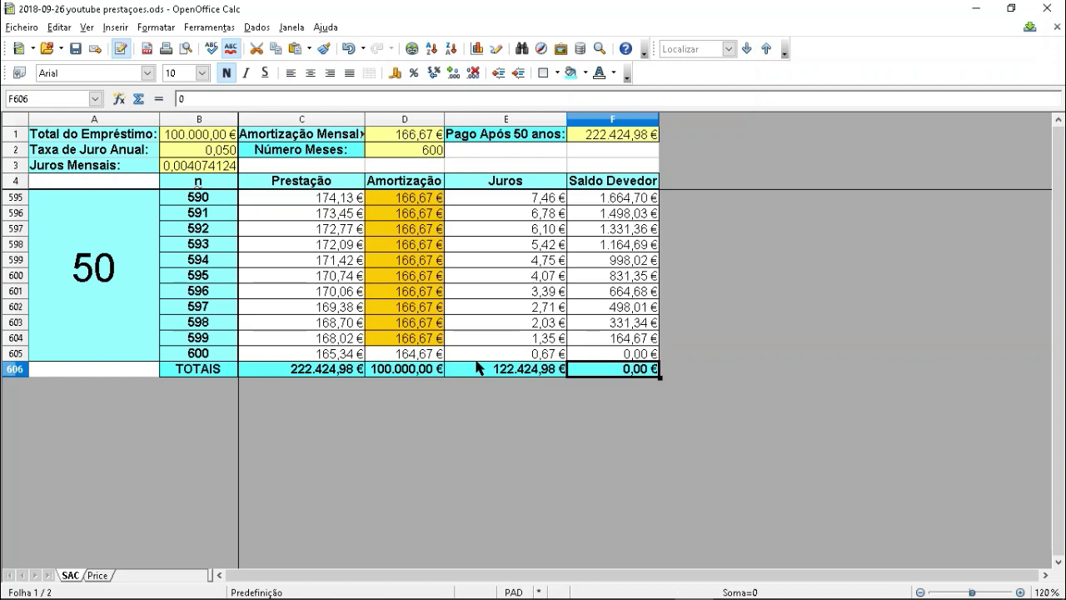
Step: Switch to the Price sheet and inspect the references in the month 1 interest formula in E6
key("ctrl+Page_Down")
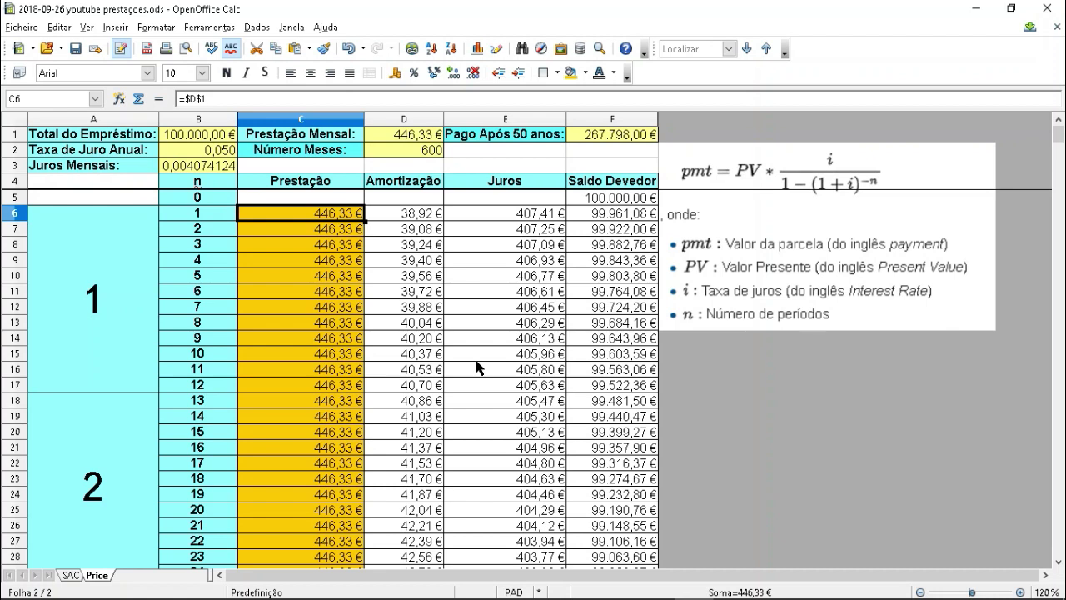
key("Up")
key("Down")
key("Right")
key("Right")
key("Right")
key("Left")
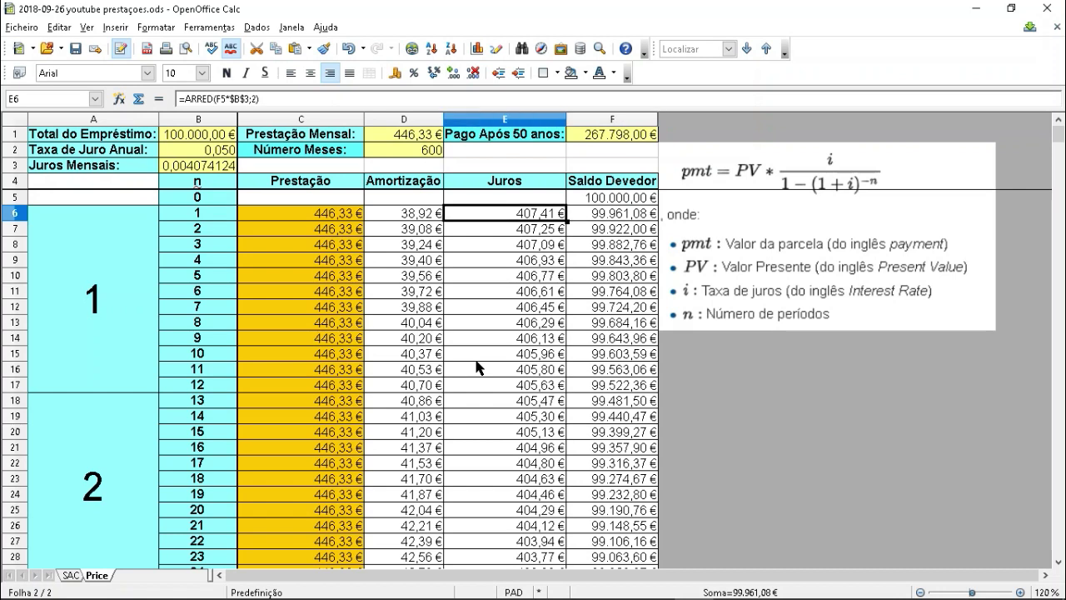
key("Right")
key("Left")
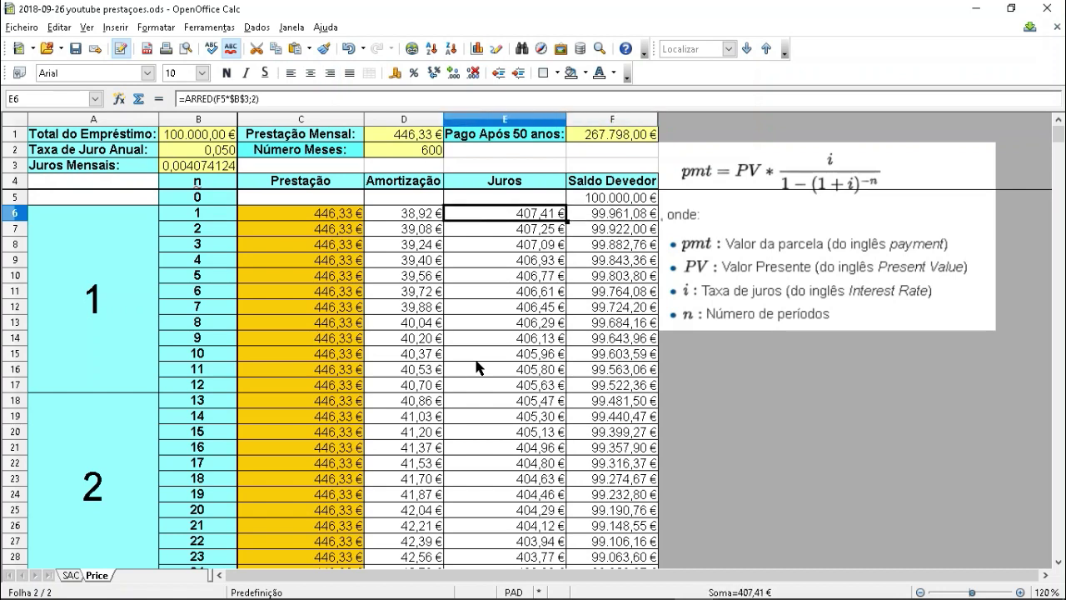
key("F2")
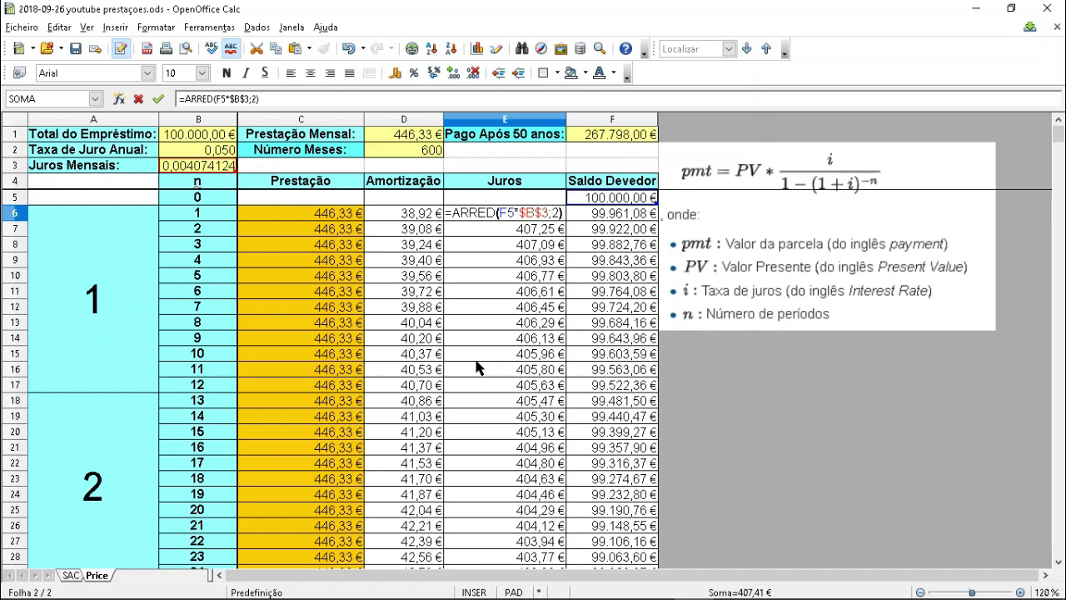
key("Escape")
Step: Examine the Saldo Devedor formulas from the opening balance in F5 through the first months of the Price table
key("Up")
key("Right")
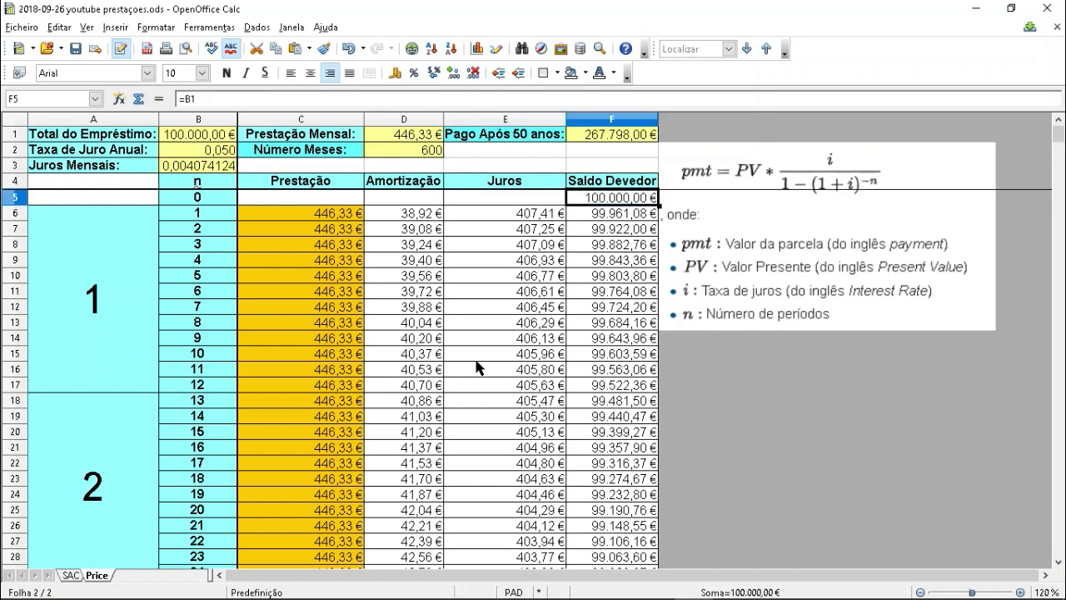
key("Down")
key("Down")
key("Down")
key("Down")
key("Down")
key("Down")
key("Down")
key("Down")
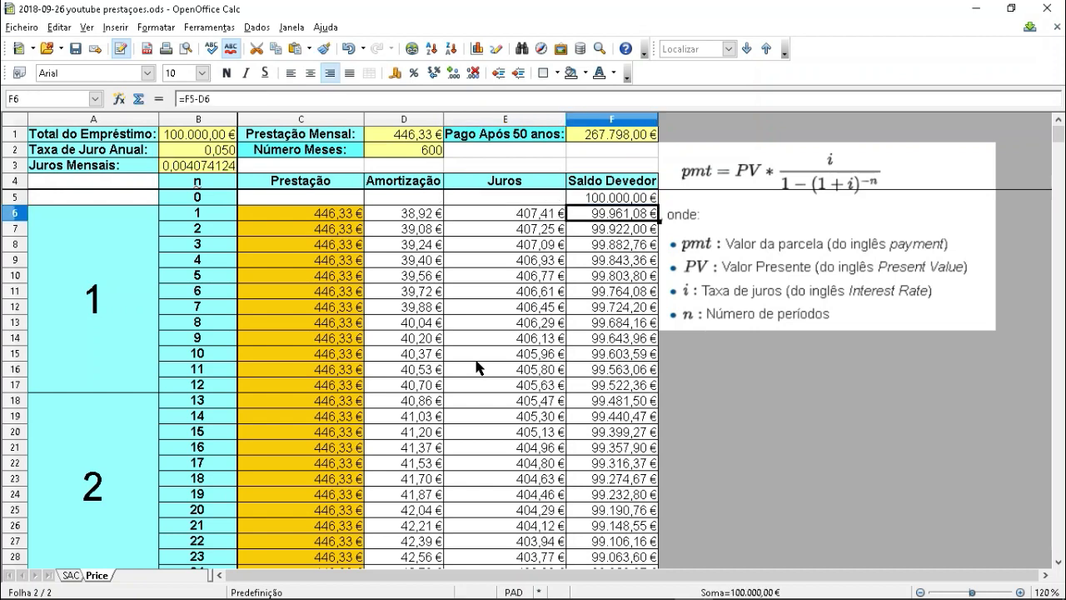
key("Up")
key("Up")
key("Up")
key("Up")
key("Up")
key("Up")
key("Up")
key("Up")
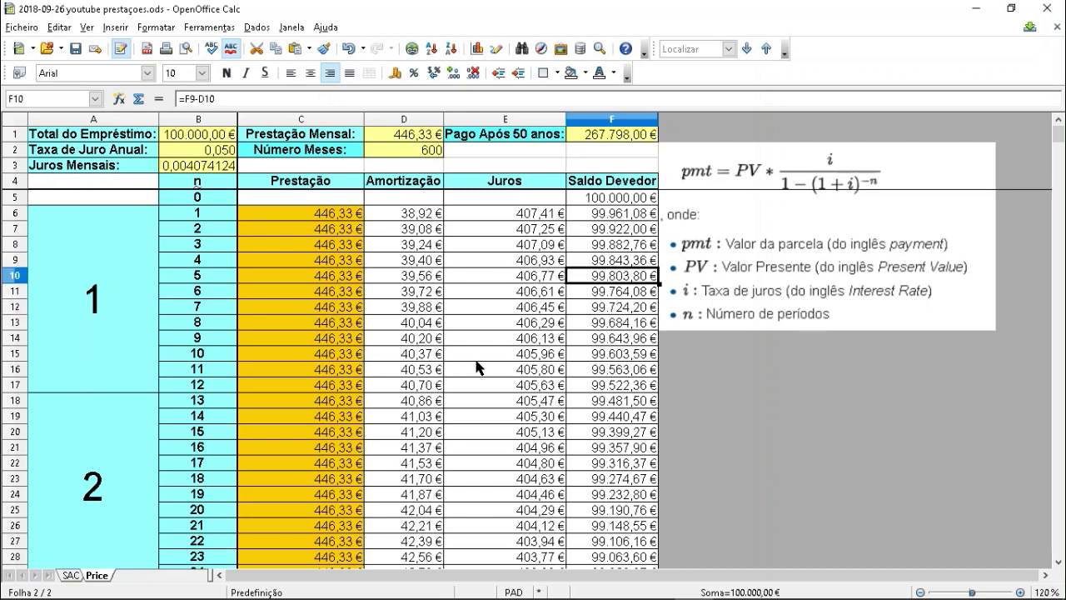
Step: Review the Prestação formulas in column C over the first months of the Price table, returning to month 1
key("Left")
key("Left")
key("Left")
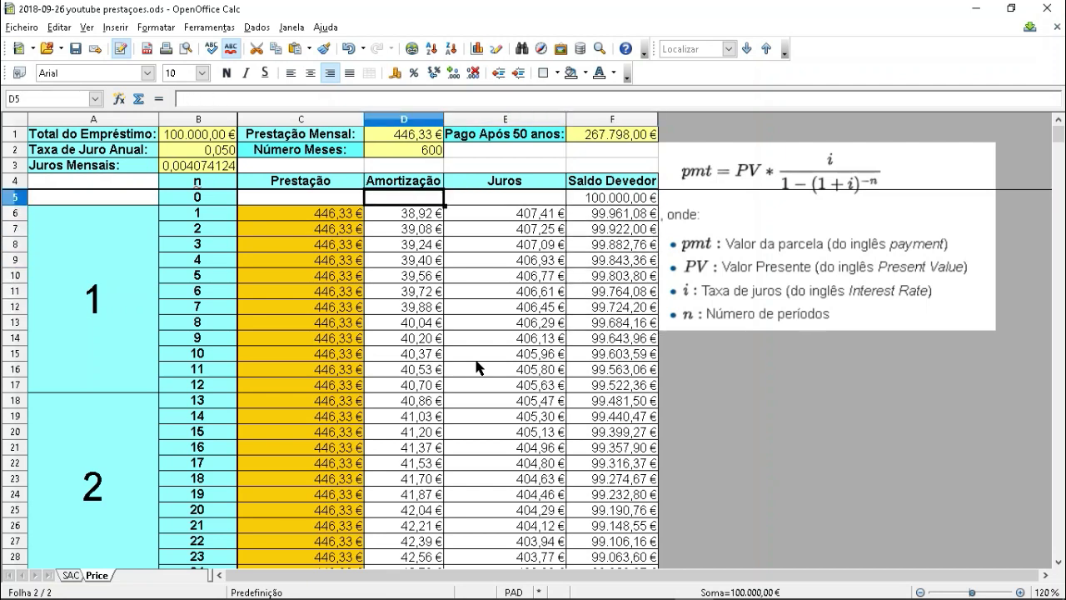
key("Down")
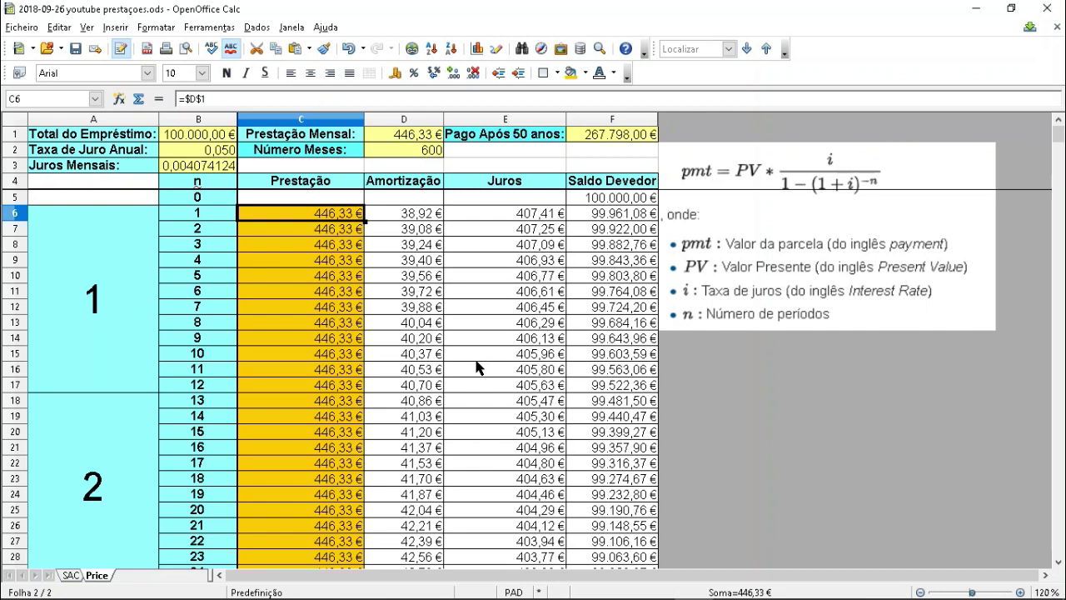
key("Up")
key("Up")
key("Down")
key("Down")
key("Down")
key("Down")
key("Down")
key("Down")
key("Down")
key("Down")
key("Down")
key("Down")
key("Down")
key("Up")
key("Up")
key("Up")
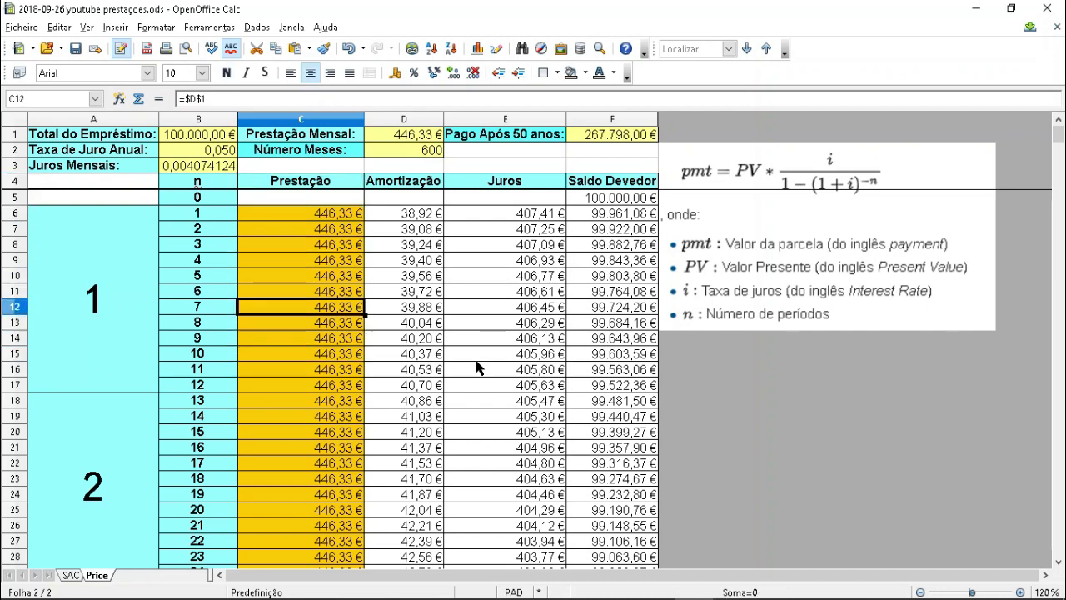
key("Up")
key("Up")
key("Up")
key("Up")
key("Up")
key("Up")
Step: Check the month 1 amortization in D6 and interest formula in E6, including its reference to the opening balance, and the following interest cells
key("Right")
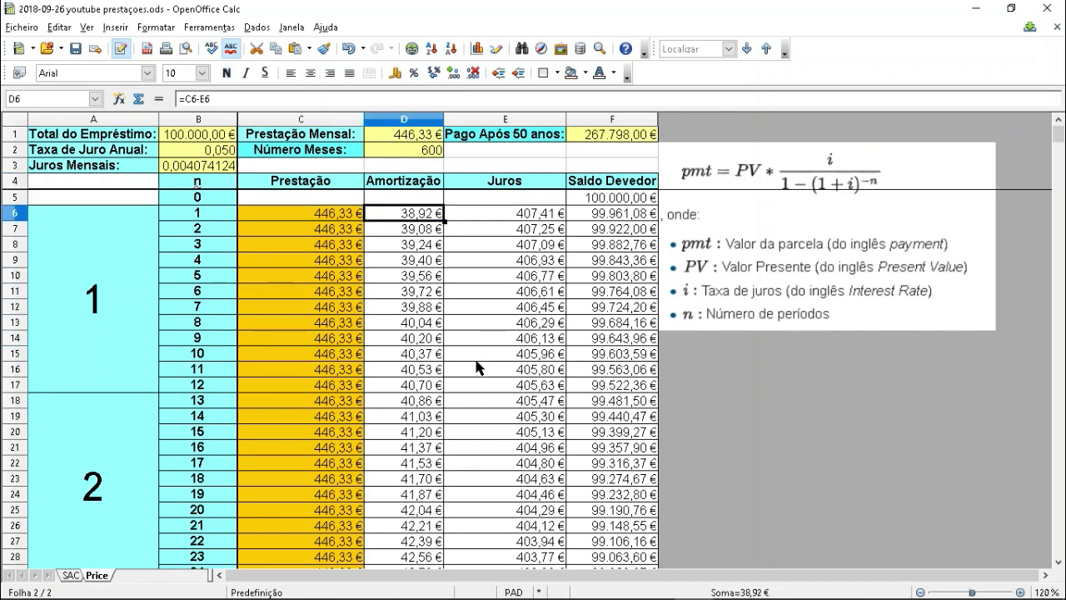
key("Right")
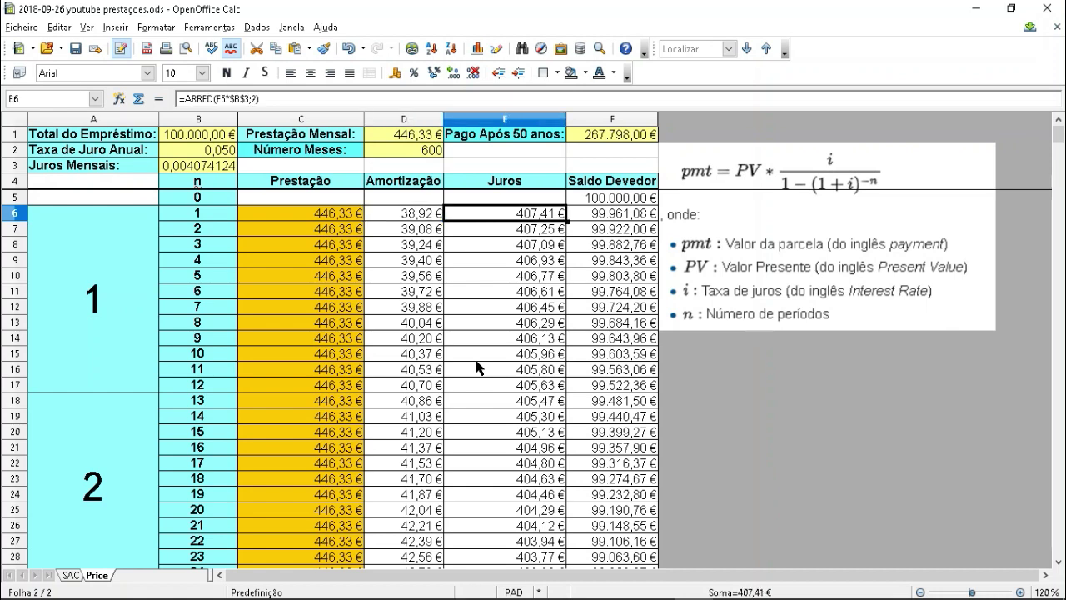
key("F2")
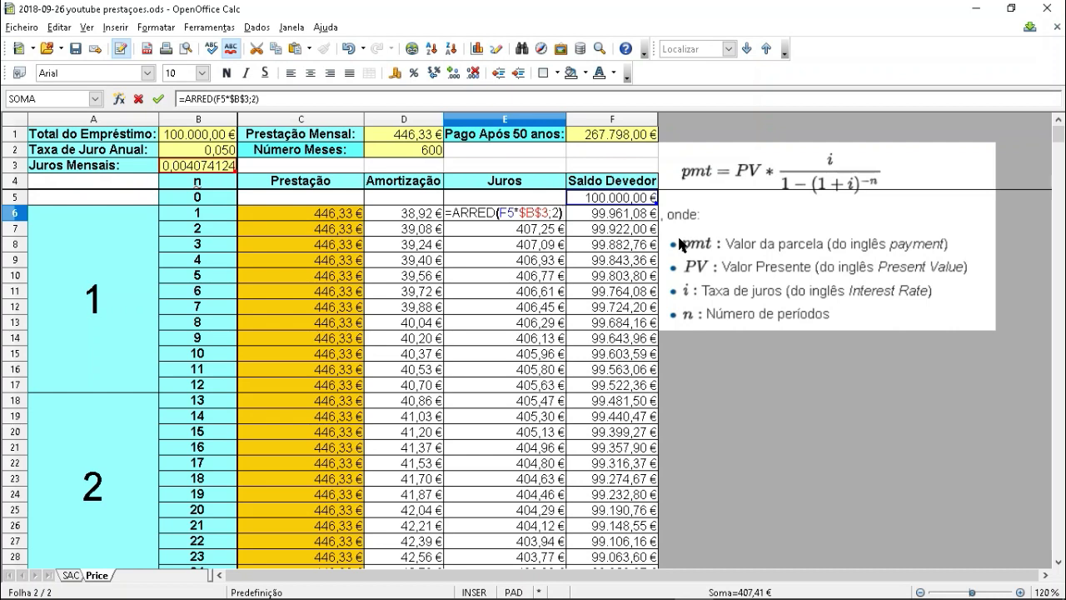
key("Return")
key("Down")
key("Down")
key("Down")
key("Down")
key("Down")
key("Down")
key("Down")
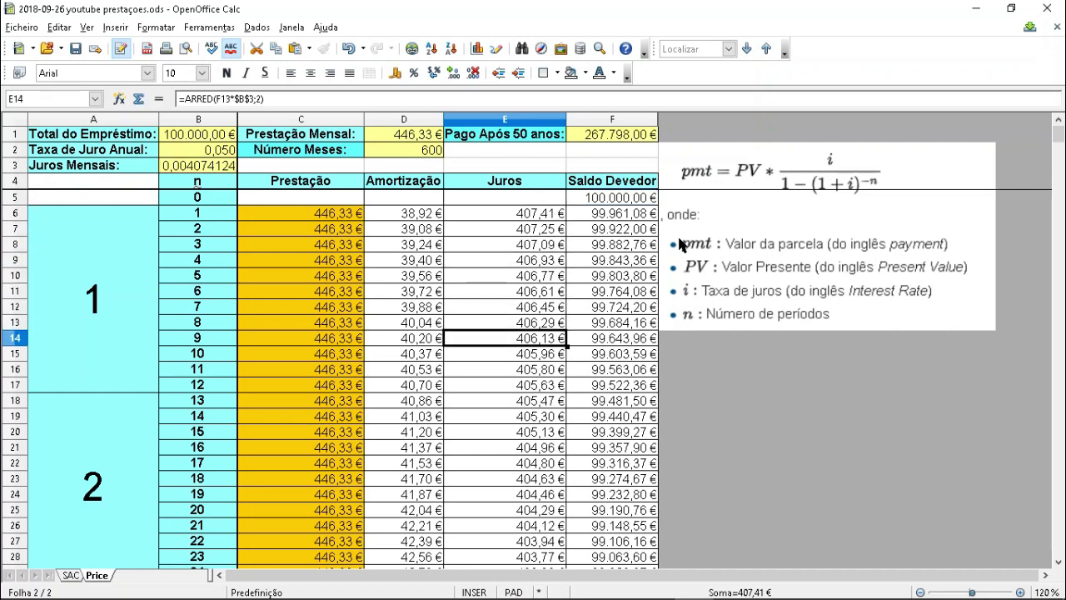
Step: Trace the Juros column down to month 20 in E25, and return to the month 1 interest in E6
key("Down")
key("Down")
key("Down")
key("Down")
key("Down")
key("Down")
key("Down")
key("Down")
key("Down")
key("Down")
key("Down")
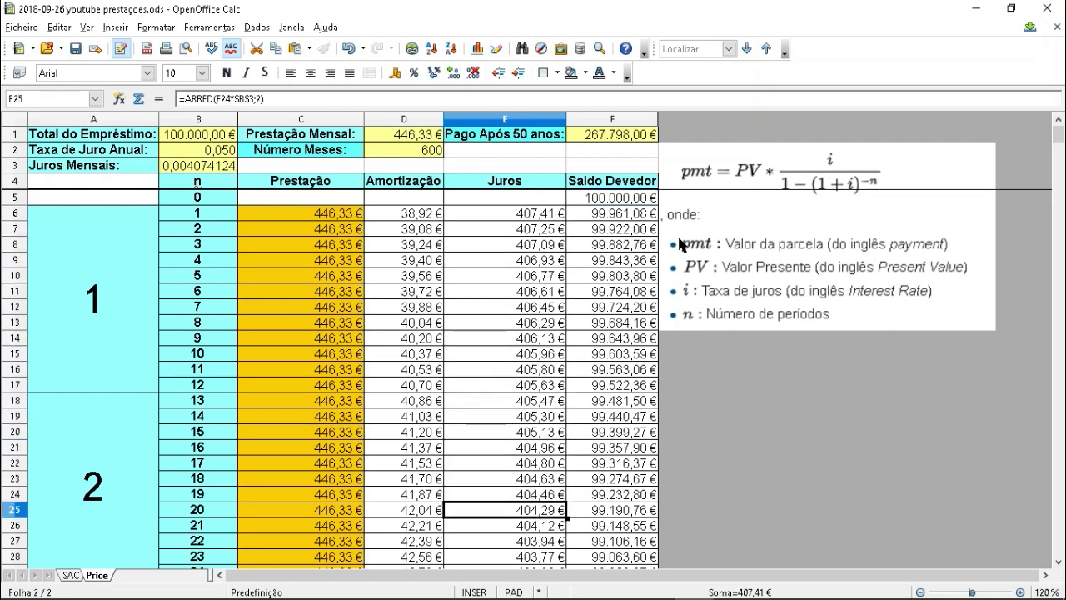
key("Up")
key("Up")
key("Up")
key("Up")
key("Up")
key("Up")
key("Up")
key("Up")
key("Up")
key("Up")
key("Up")
key("Up")
key("Up")
key("Up")
key("Up")
key("Up")
key("Up")
key("Up")
key("Up")
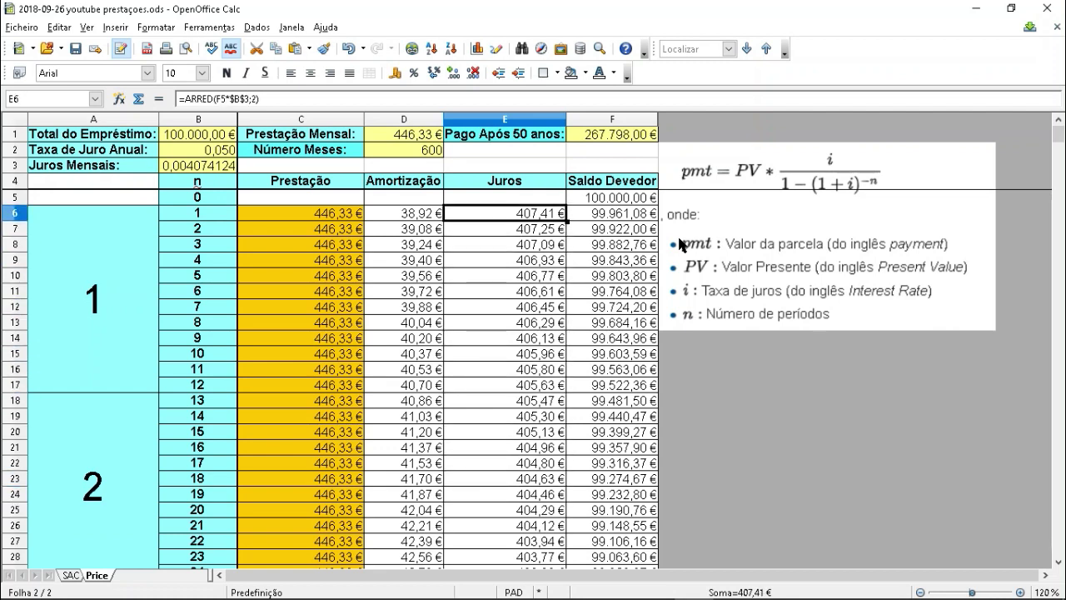
Step: Compare the month 1 installment in C6 with the interest in E6, ending at the amortization formula in D6
key("Left")
key("Left")
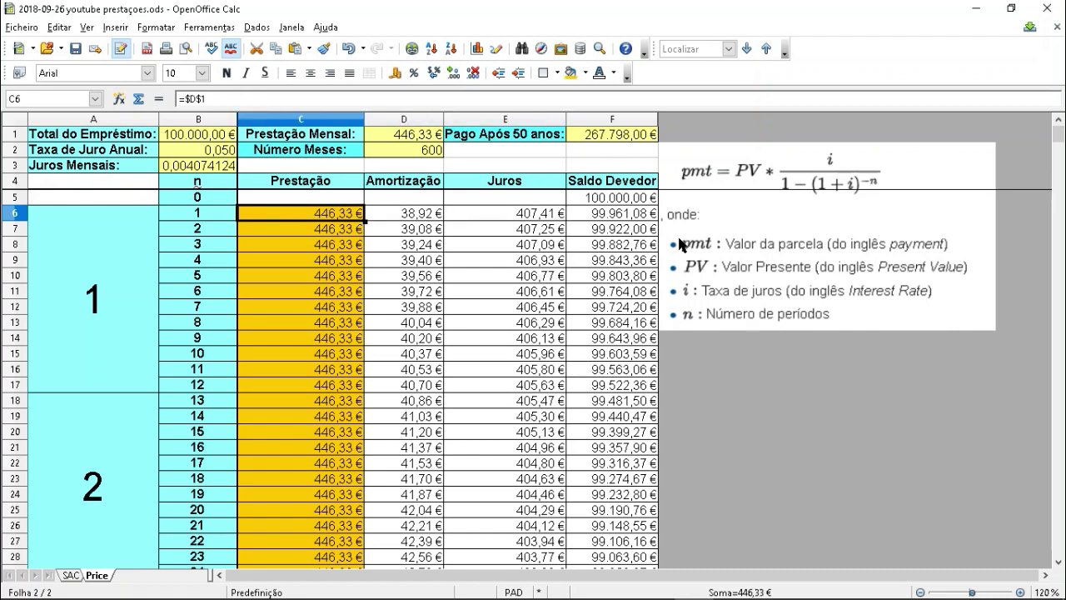
key("Right")
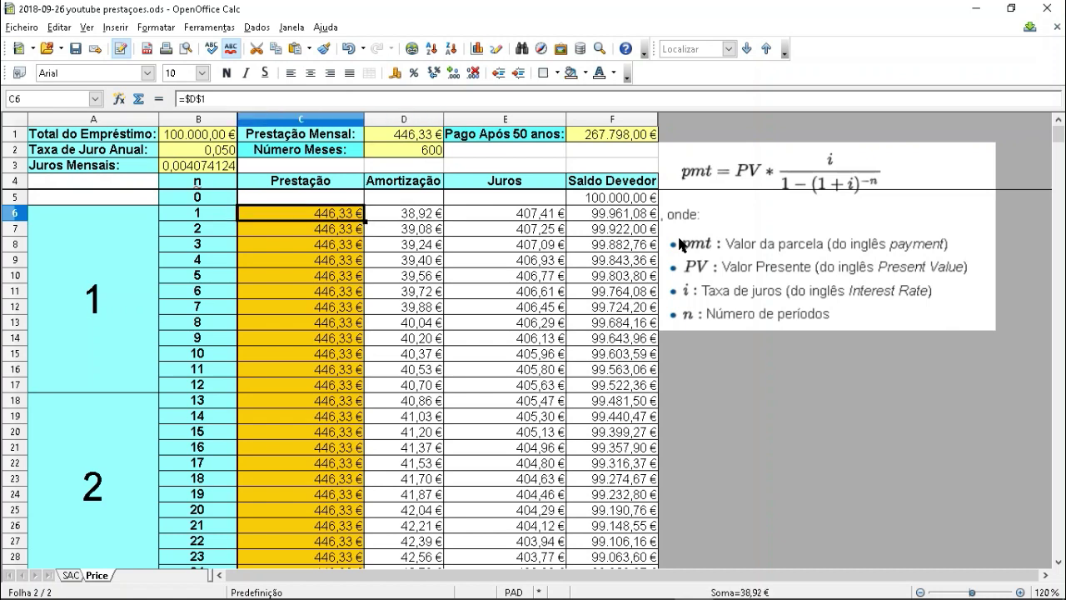
key("Right")
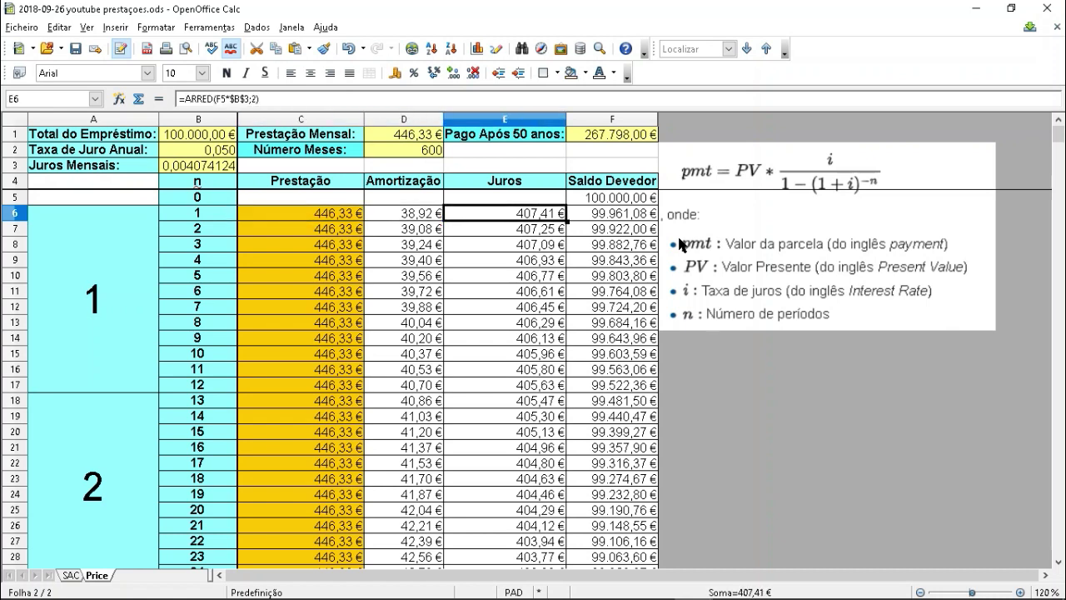
key("Left")
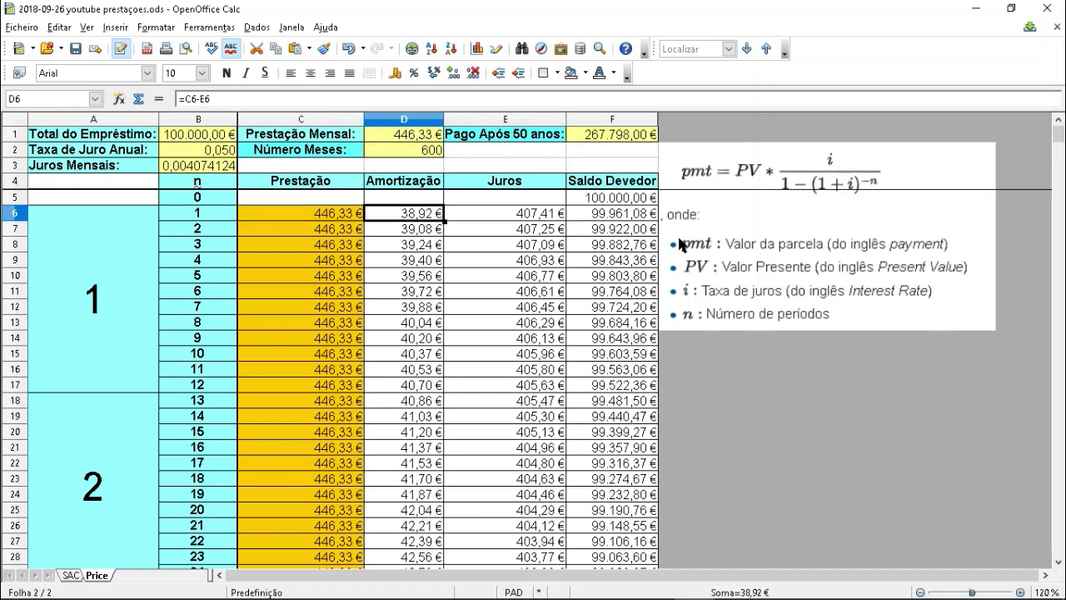
Step: Follow the Amortização column of the Price table from month 1 down to about month 97
key("Down")
key("Down")
key("Down")
key("Down")
key("Down")
key("Down")
key("Down")
key("Down")
key("Down")
key("Down")
key("Down")
key("Down")
key("Down")
key("Down")
key("Down")
key("Down")
key("Down")
key("Down")
key("Down")
key("Down")
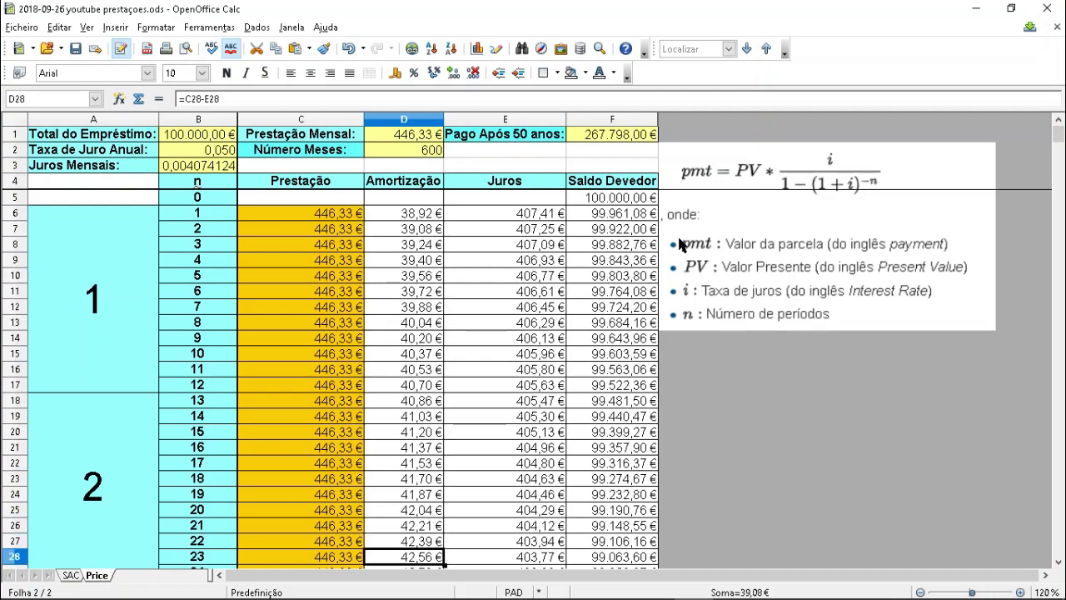
scroll(679, 243, "down", 12)
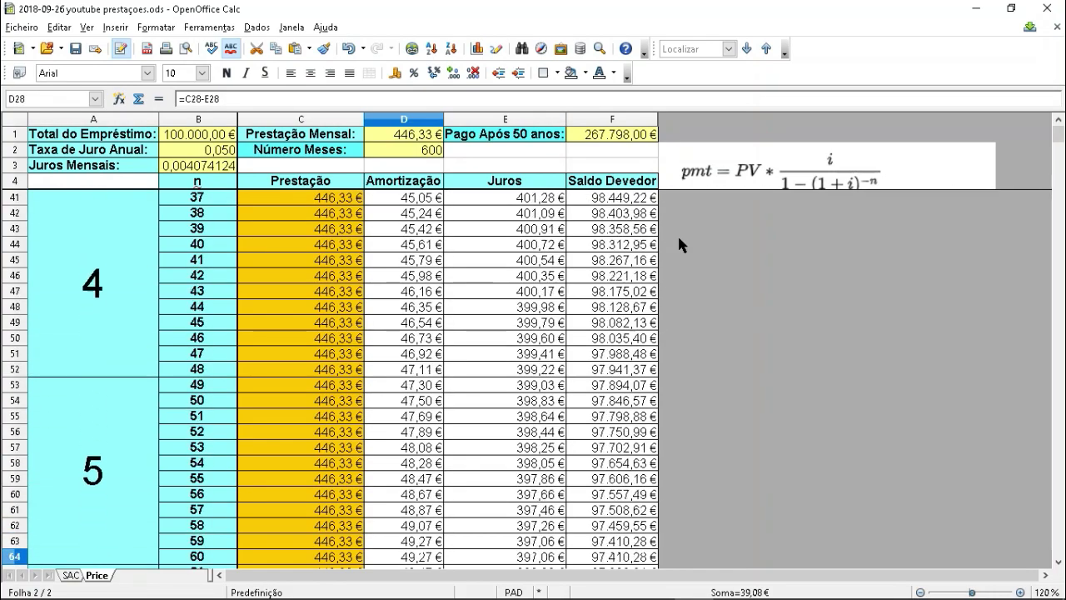
scroll(679, 243, "down", 12)
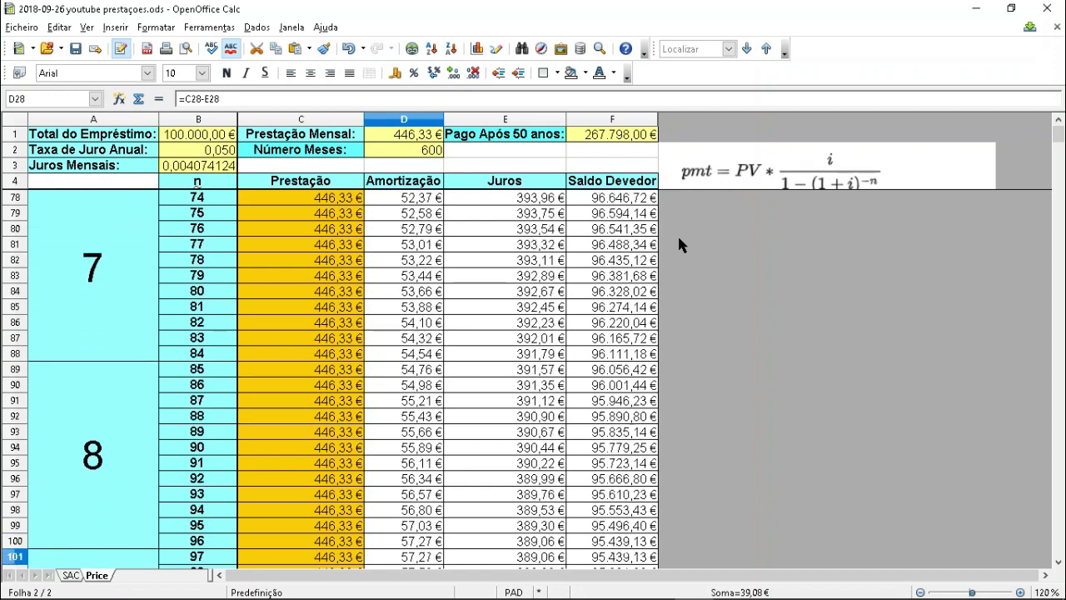
Step: Compare the month 96 installment, interest and amortization in row 101, ending at the amortization in D101
key("Down")
key("Right")
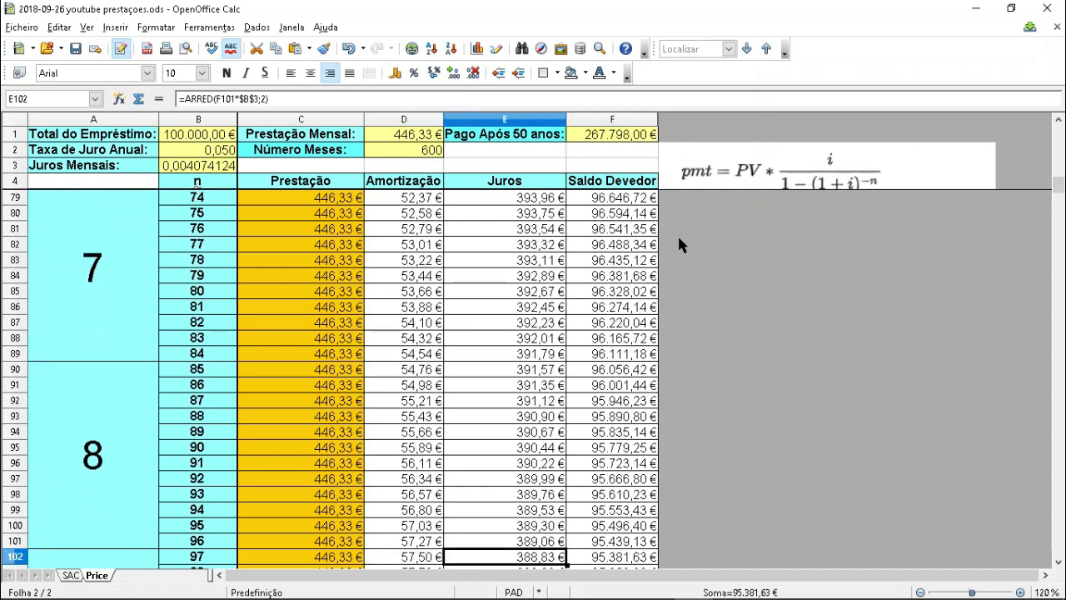
key("Left")
key("Left")
key("Up")
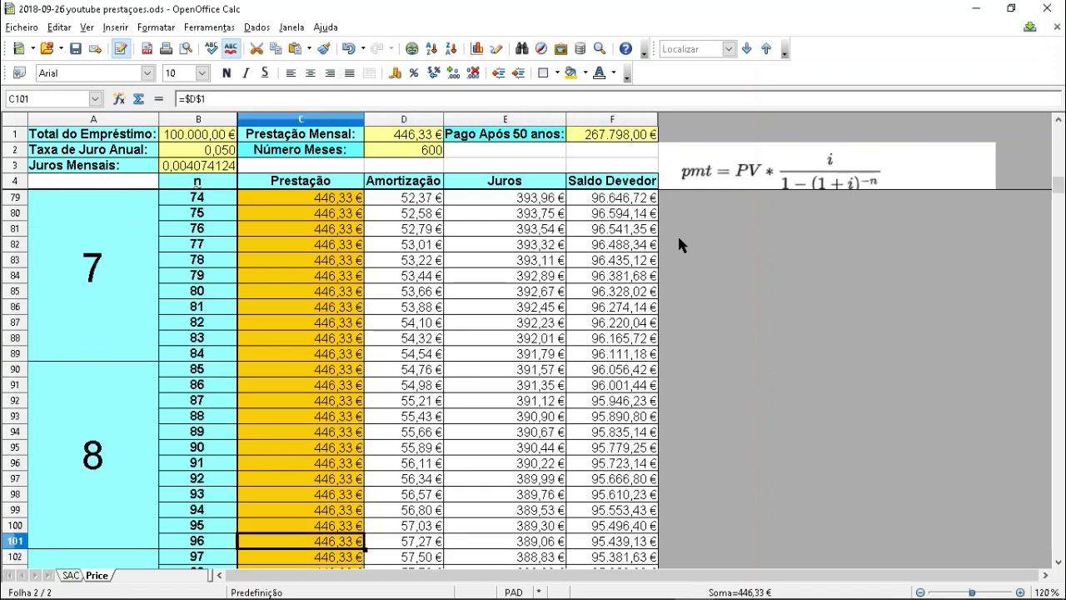
key("Right")
key("Right")
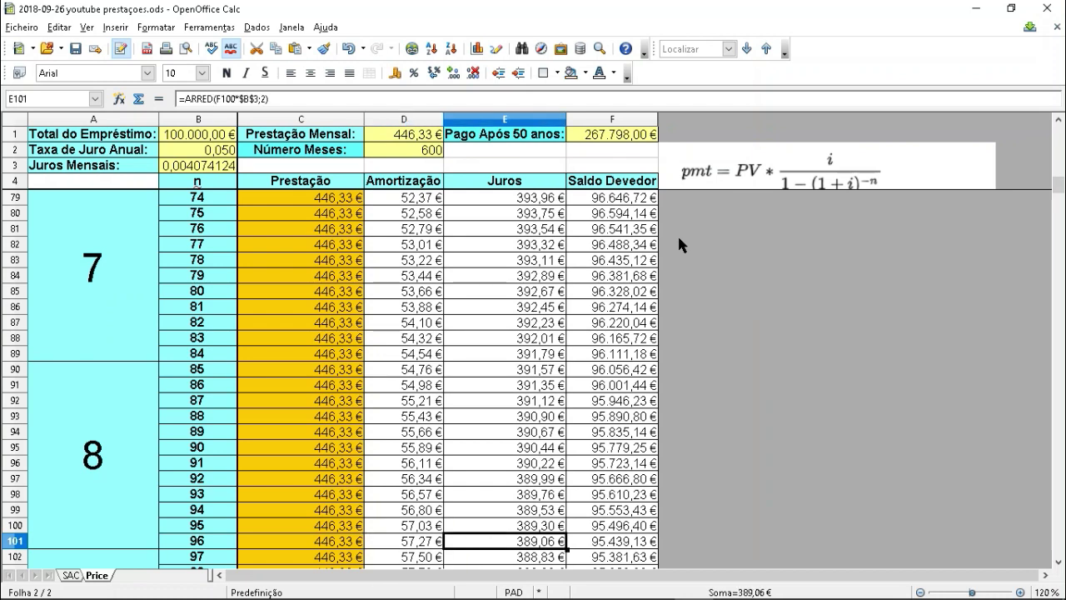
key("Left")
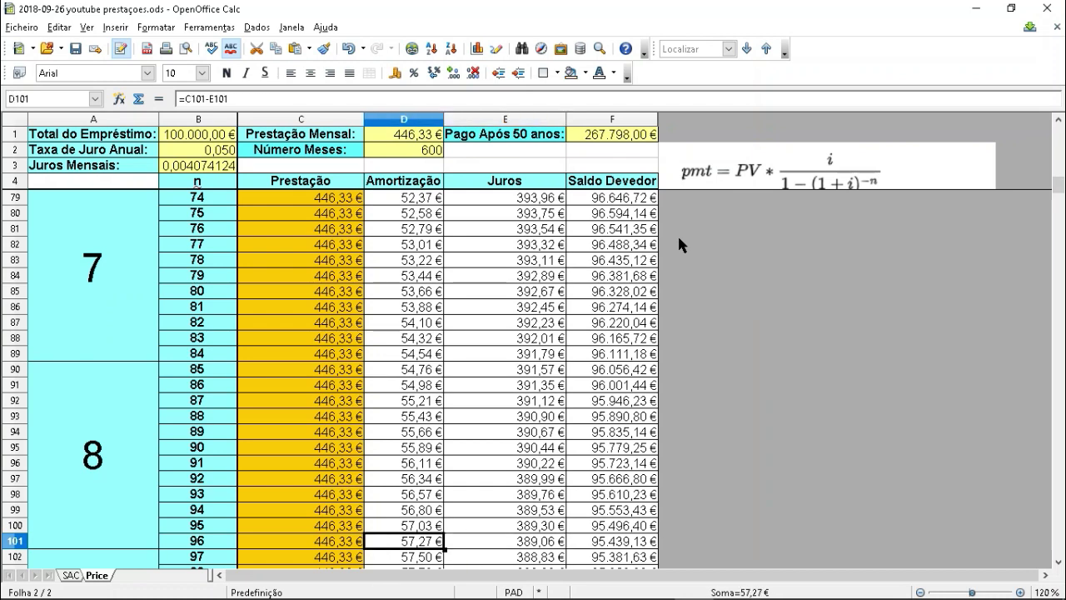
Step: Follow the Amortização column of the Price table from month 96 down to month 336 in D341
key("Page_Down")
key("Page_Down")
key("Page_Down")
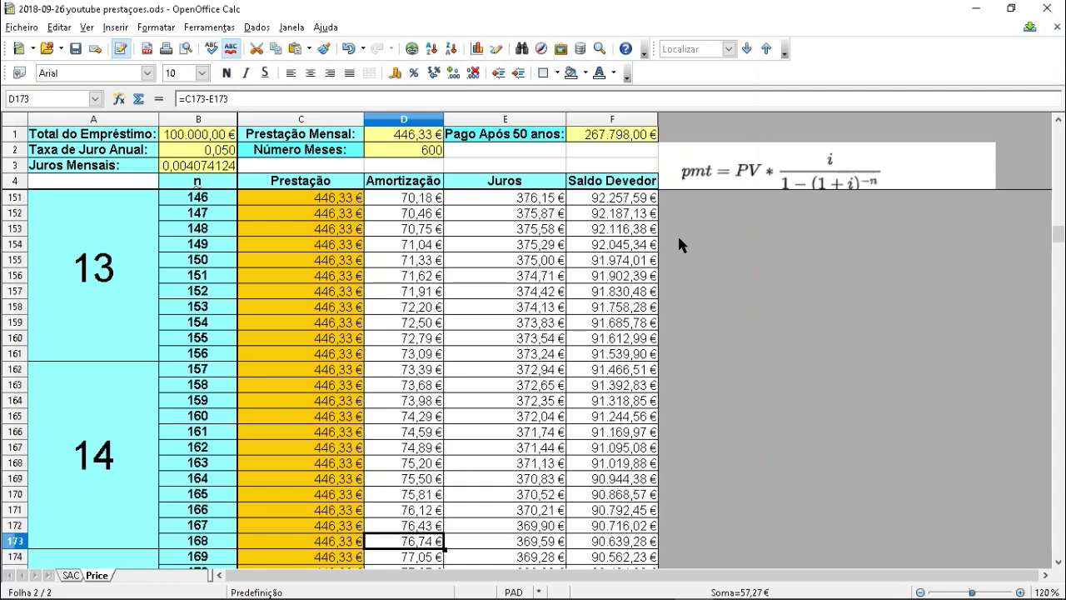
key("Page_Down")
key("Page_Down")
key("Page_Down")
key("Page_Down")
key("Page_Down")
key("Page_Down")
key("Page_Down")
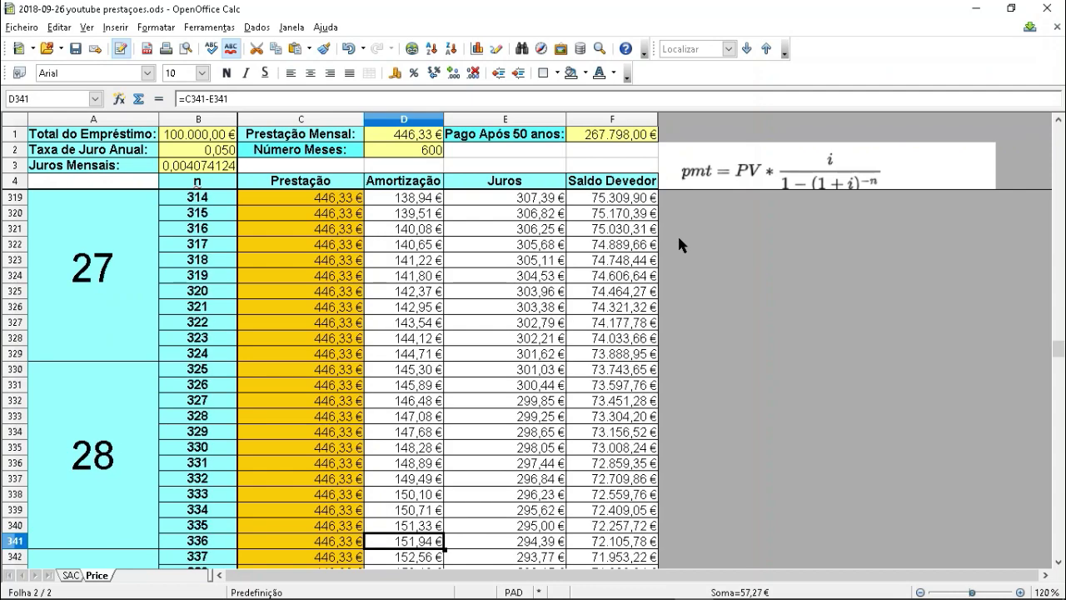
Step: Trace the amortization values month by month from month 337 to month 360 in D365
key("Down")
scroll(677, 234, "down", 4)
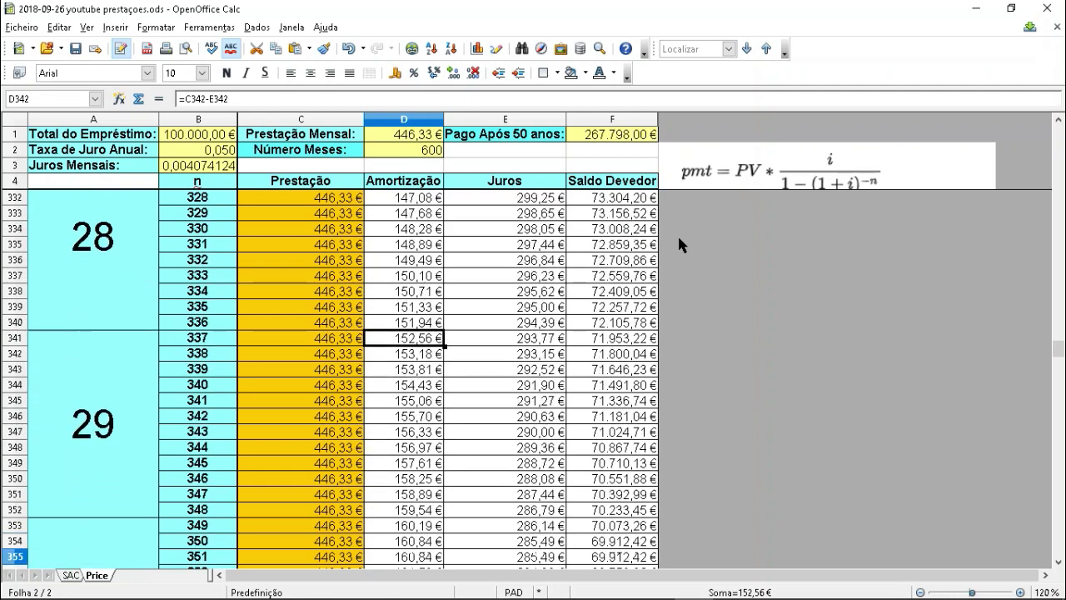
key("Down")
key("Down")
key("Down")
key("Down")
key("Down")
key("Down")
key("Down")
key("Down")
key("Down")
key("Down")
key("Down")
key("Down")
key("Down")
key("Down")
key("Down")
key("Down")
key("Down")
key("Down")
key("Down")
key("Down")
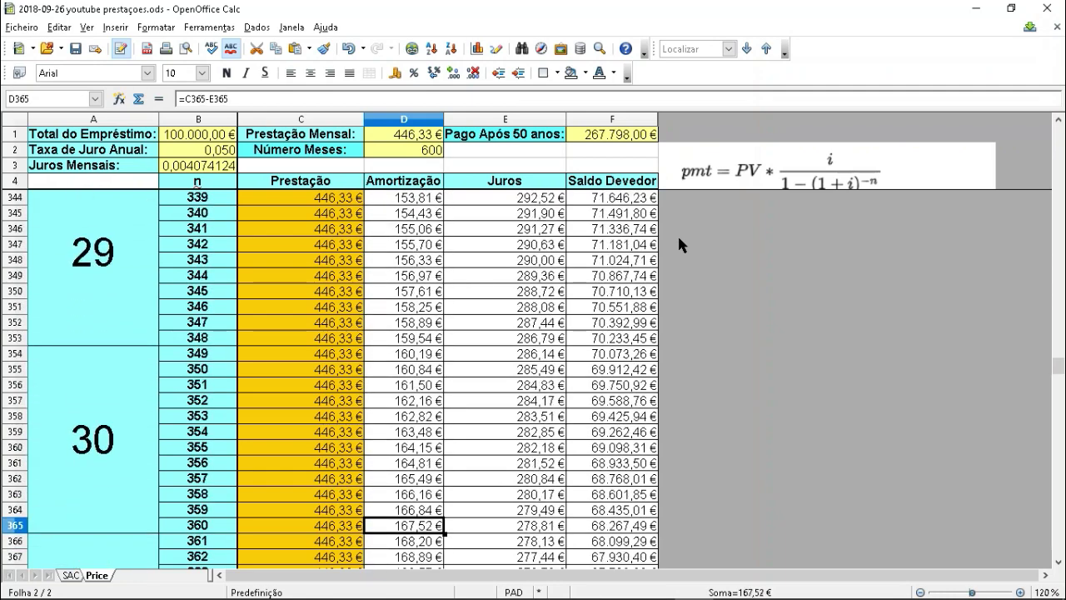
Step: Go back up the Amortização column to around month 347 and retrace year 30 down to month 360 in D365
key("Up")
key("Up")
key("Up")
key("Up")
key("Up")
key("Up")
key("Up")
key("Up")
key("Up")
key("Up")
key("Up")
key("Up")
key("Up")
key("Up")
key("Down")
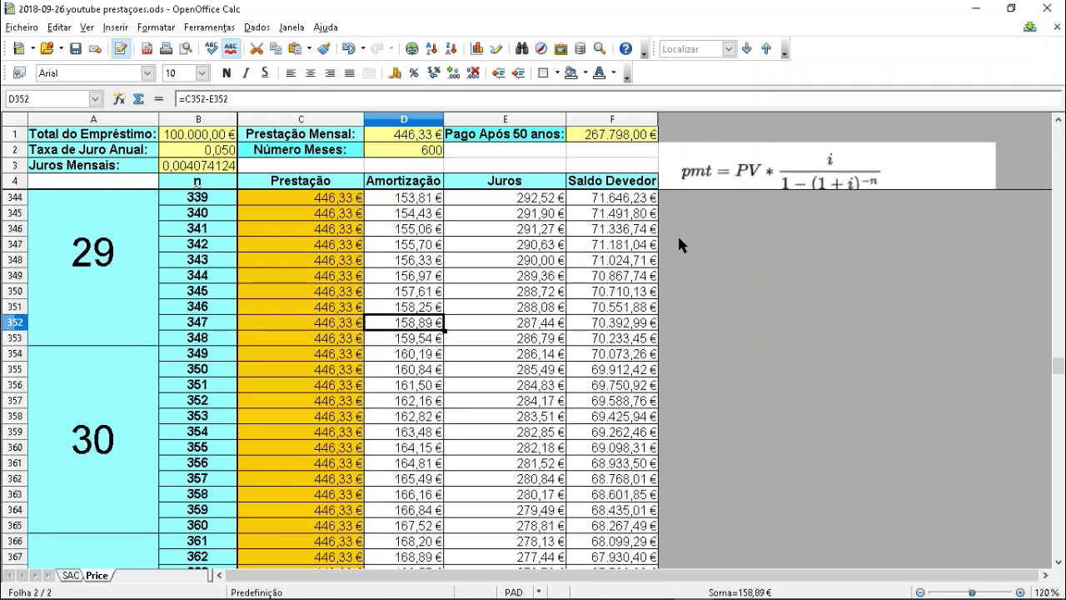
key("Down")
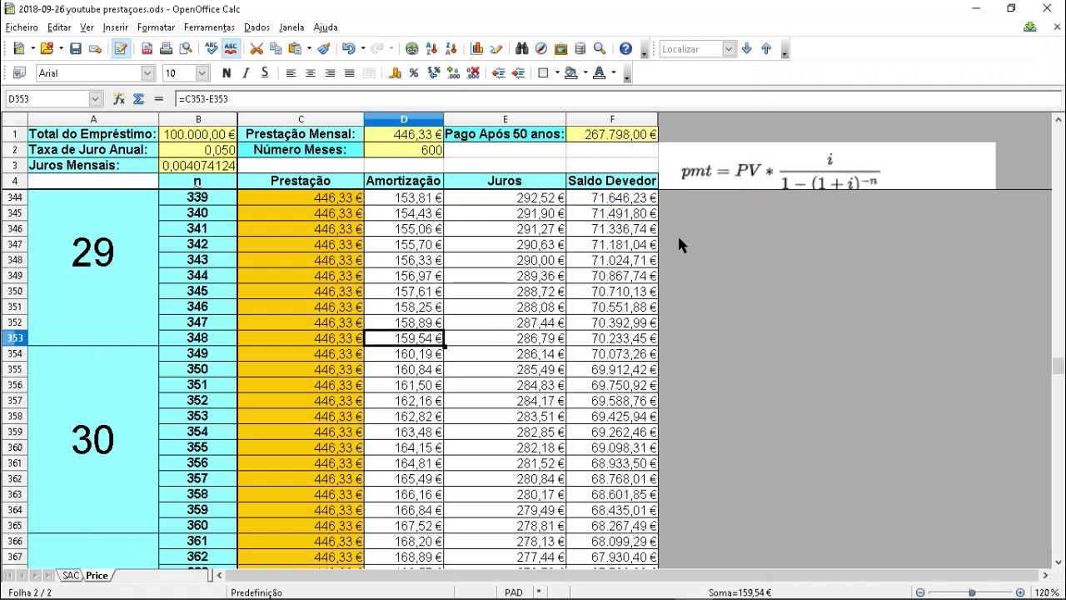
key("Down")
key("Down")
key("Down")
key("Down")
key("Down")
key("Down")
key("Down")
key("Down")
key("Down")
key("Down")
key("Down")
key("Down")
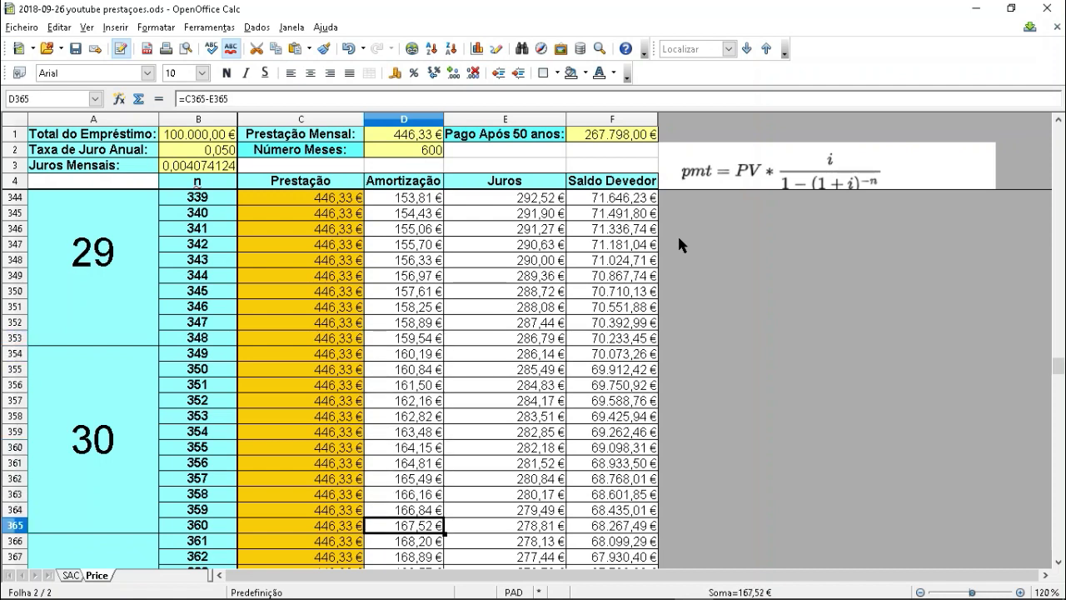
Step: Compare the month 360 balance, interest and amortization in row 365, ending at the amortization in D365
key("Right")
key("Right")
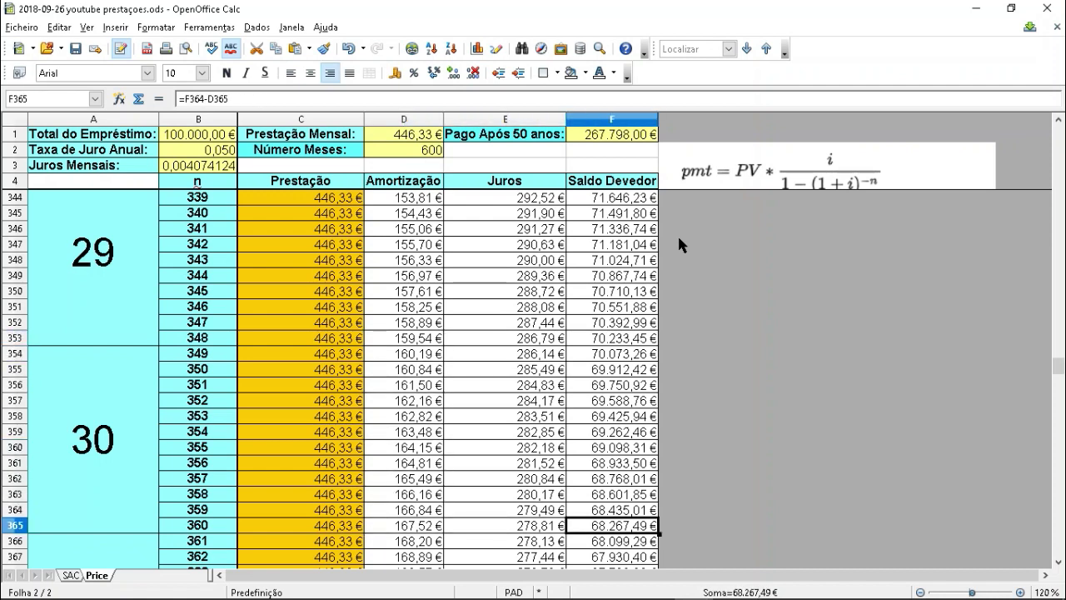
key("Left")
key("Right")
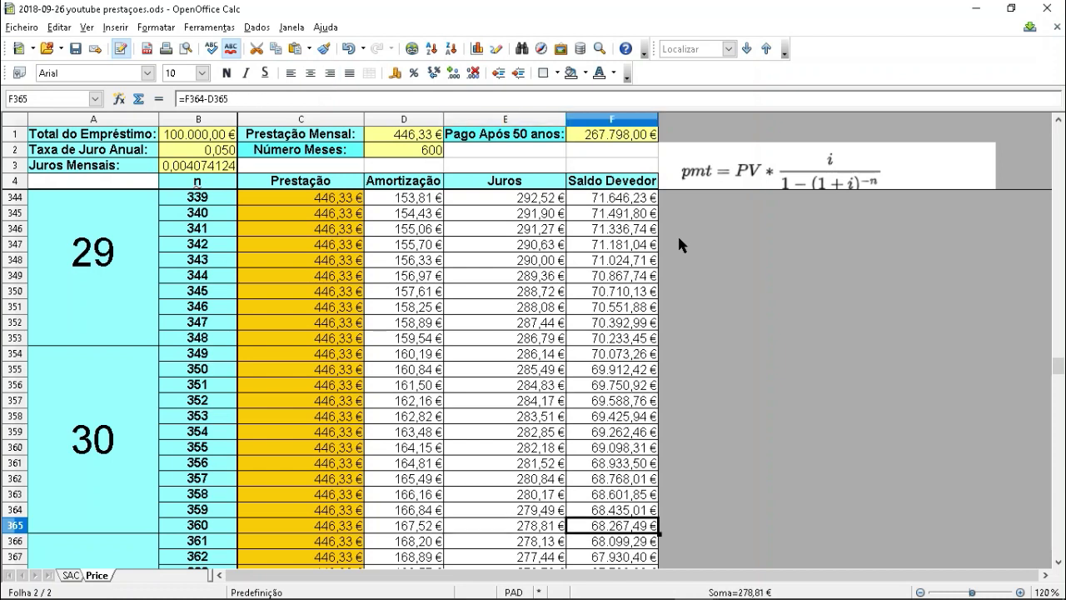
key("Left")
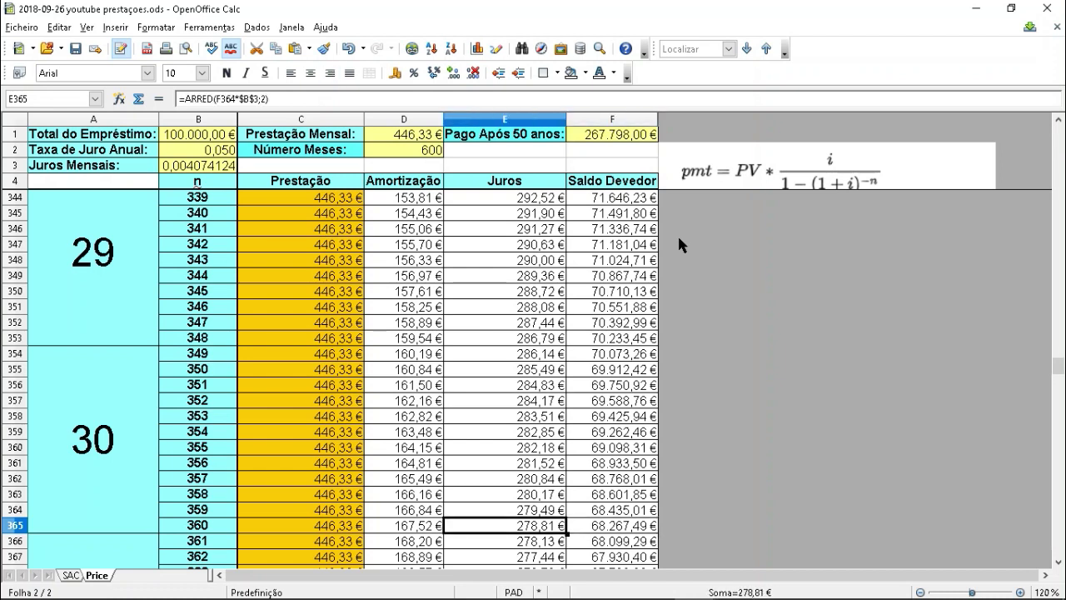
key("Left")
key("Right")
key("Right")
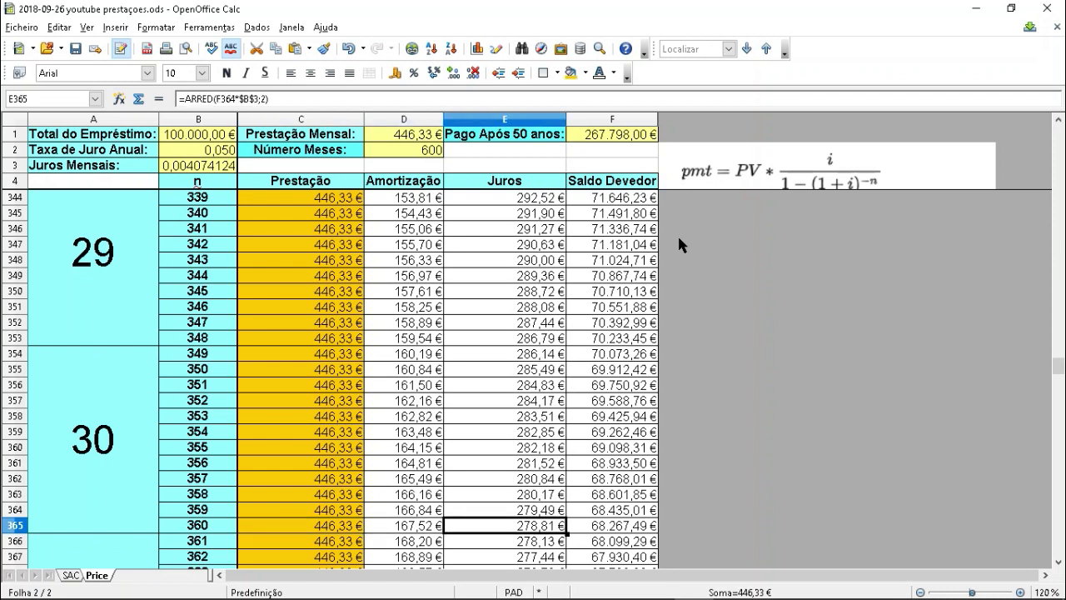
key("Left")
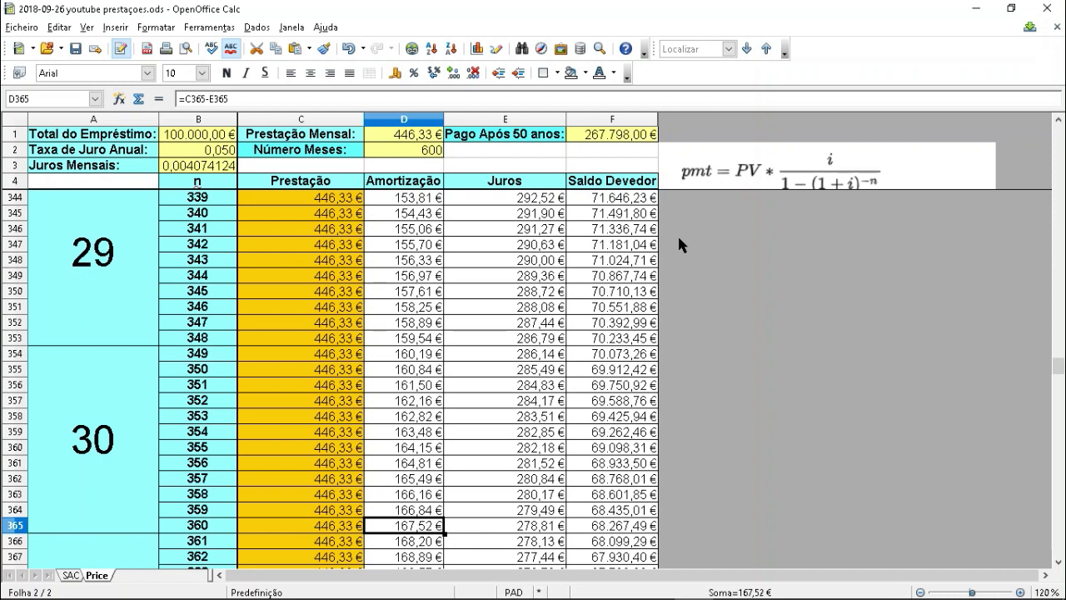
Step: Follow the Amortização column from month 360 to the last installment, month 600, in D605
key("Page_Down")
key("Page_Down")
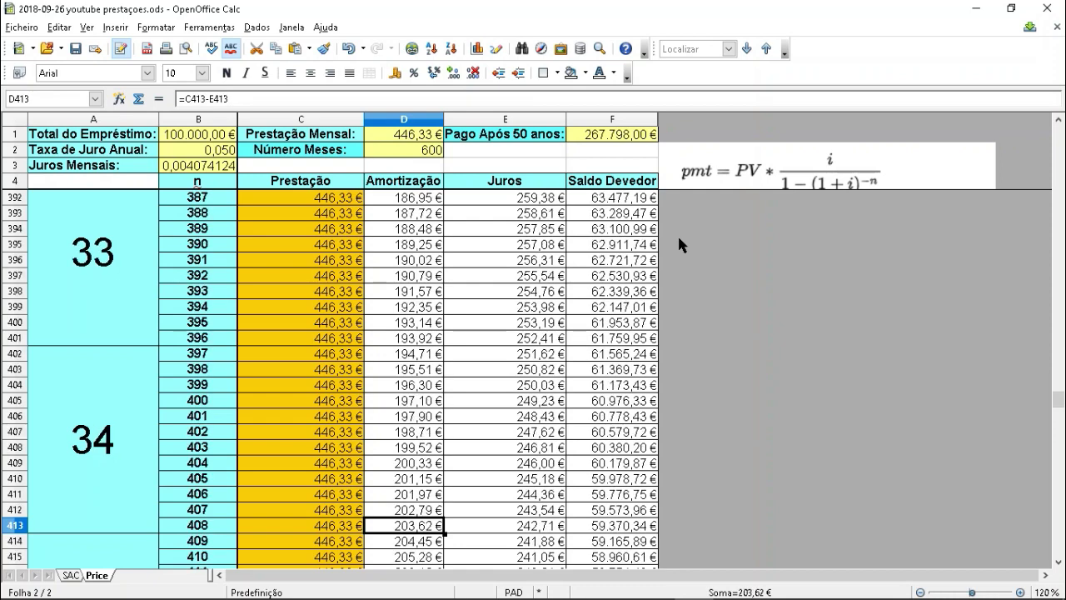
key("Page_Down")
key("Page_Down")
key("Page_Down")
key("Page_Down")
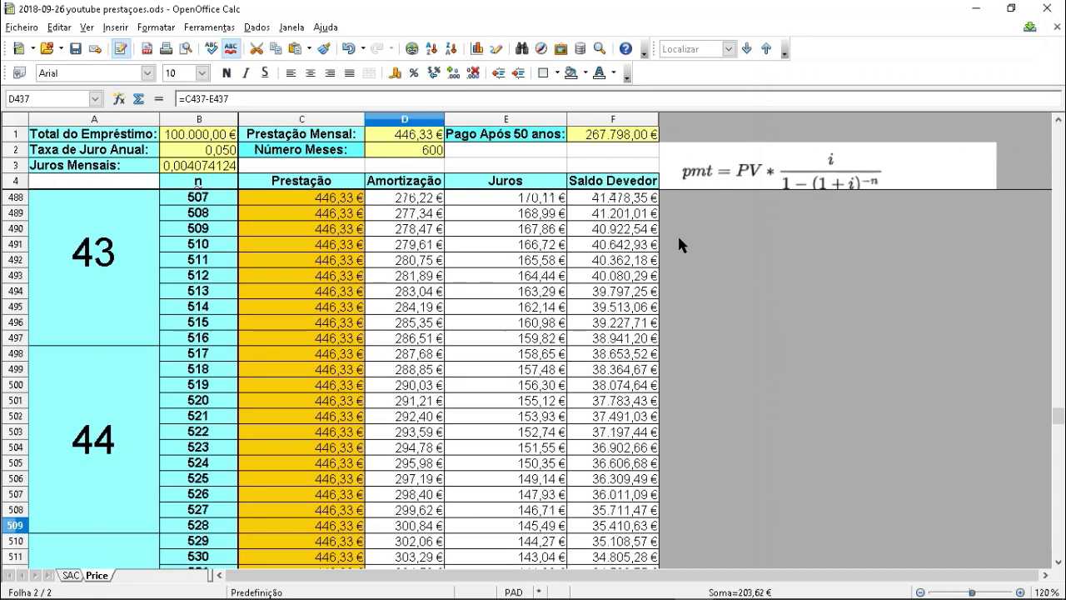
key("Page_Down")
key("Page_Down")
key("Page_Down")
key("Page_Down")
key("ctrl+Down")
key("ctrl+Down")
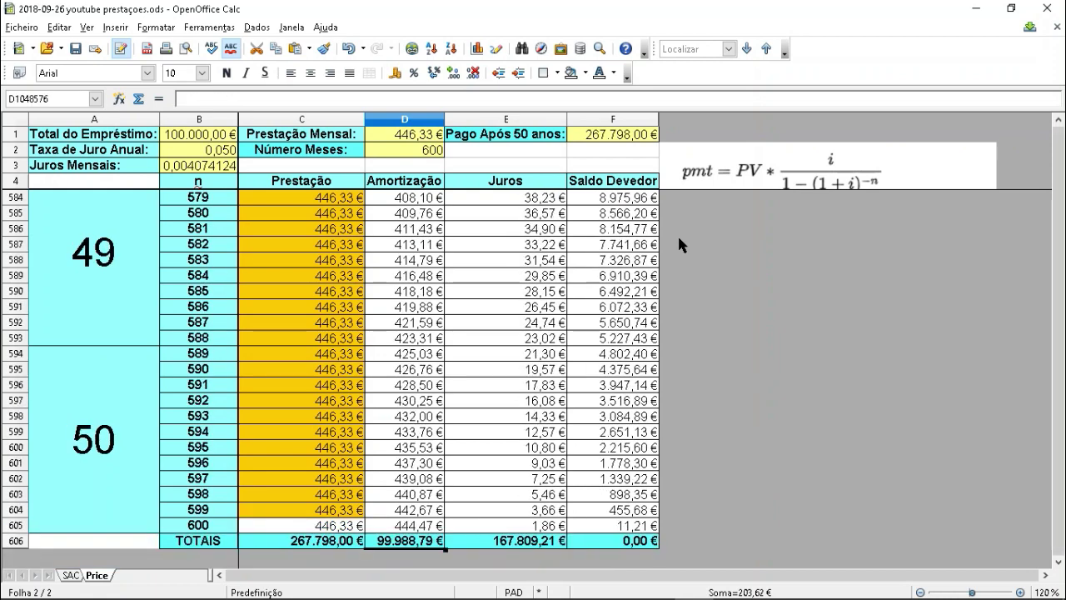
key("ctrl+Up")
key("Up")
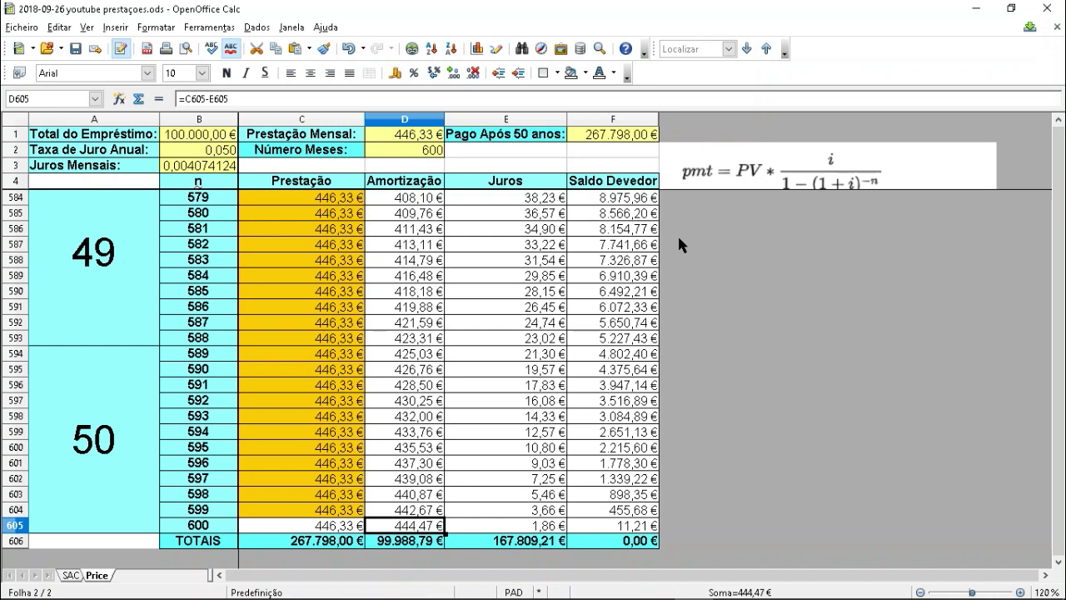
Step: Examine the month 600 entries in row 605, from the installment in C605 to the remaining balance in F605
key("Left")
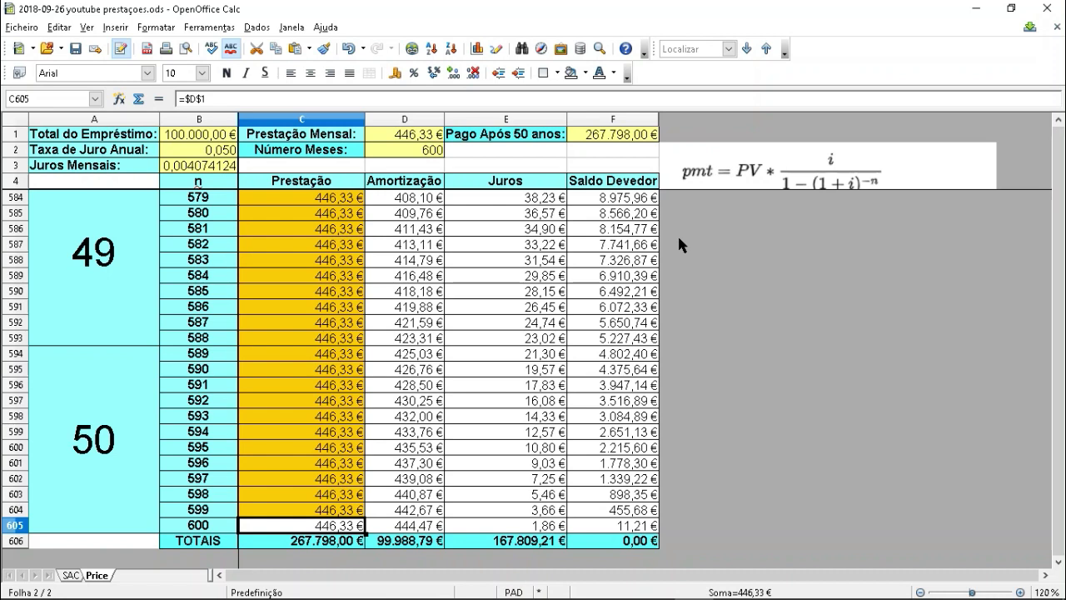
key("Right")
key("Right")
key("Right")
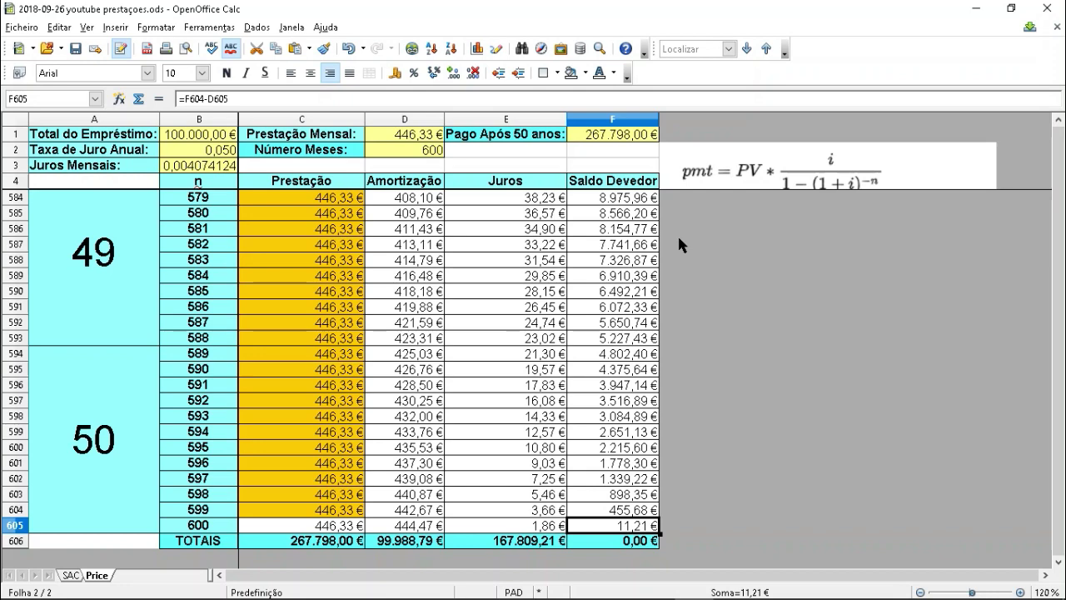
Step: Check the month 600 balance in F605 of the SAC sheet, and return to the Price sheet
key("ctrl+Page_Up")
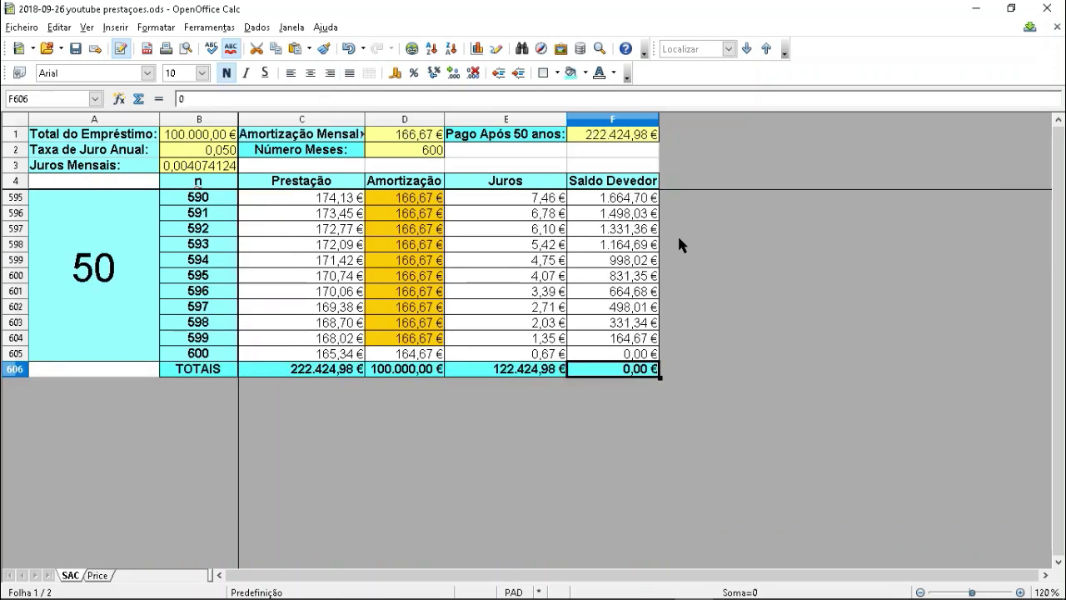
key("Up")
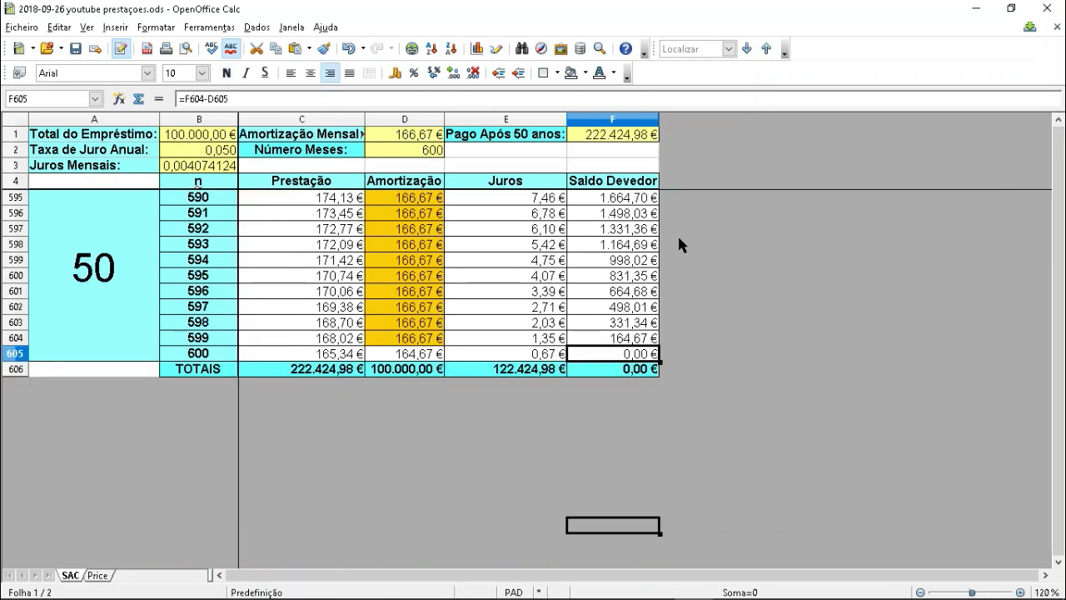
key("ctrl+Page_Down")
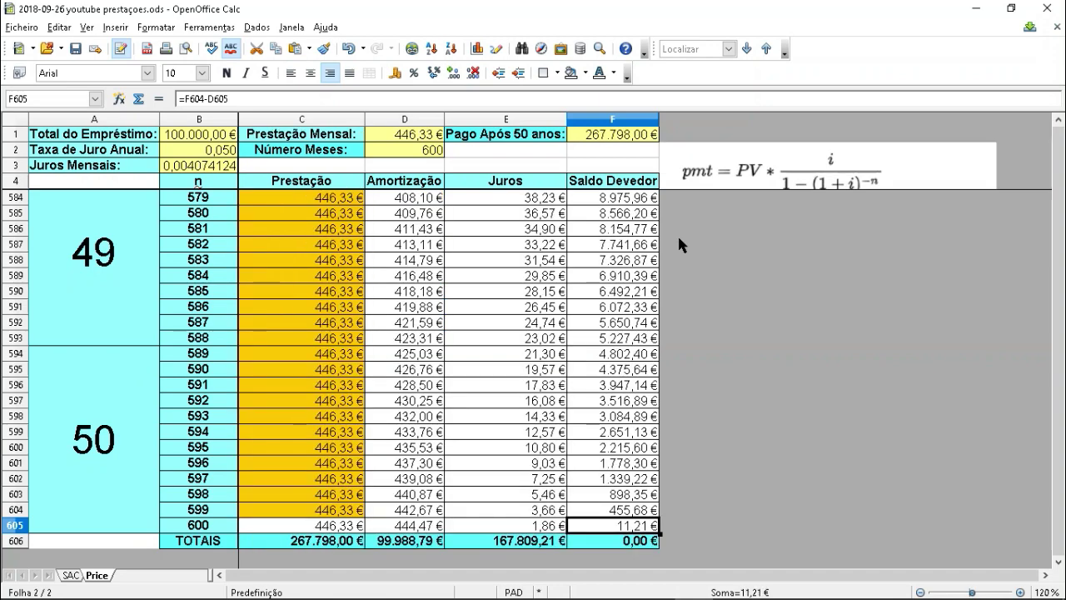
Step: Inspect the formulas of the month 600 installment in C605 and amortization in D605, ending at C605
key("Left")
key("Left")
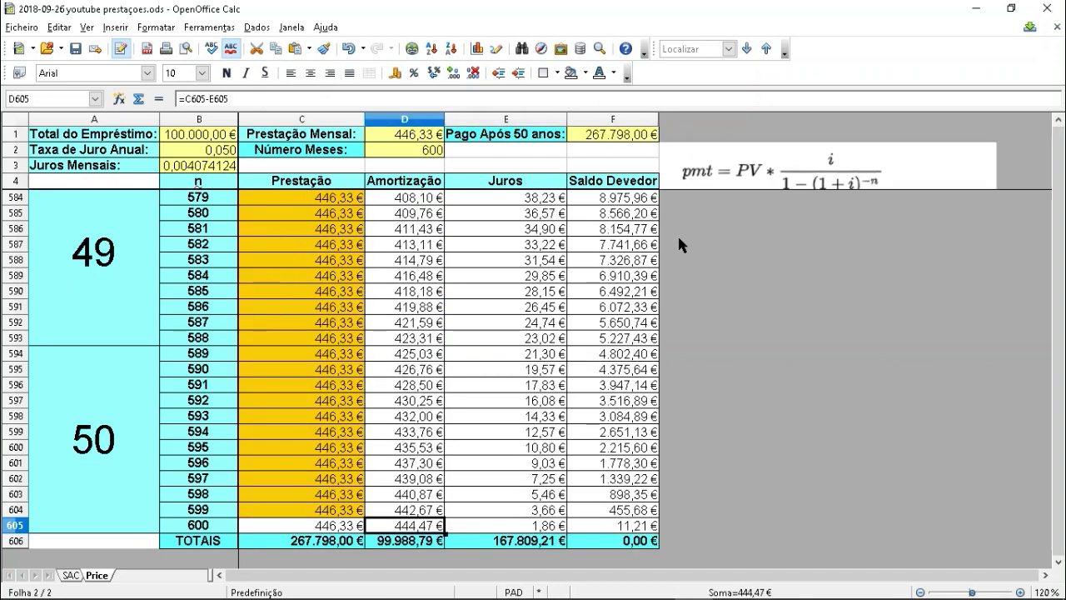
key("Left")
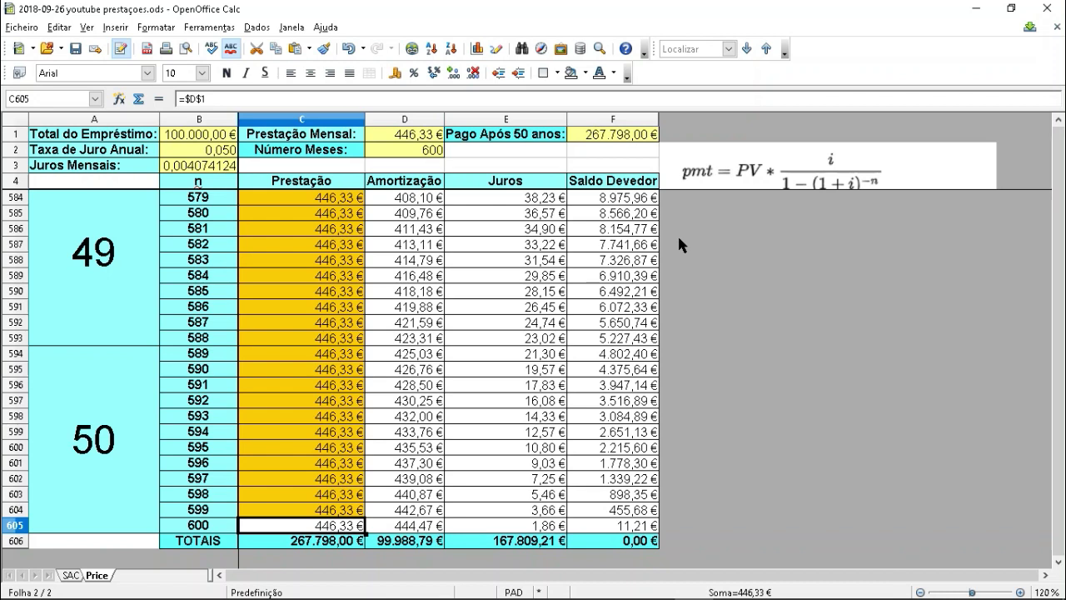
key("Right")
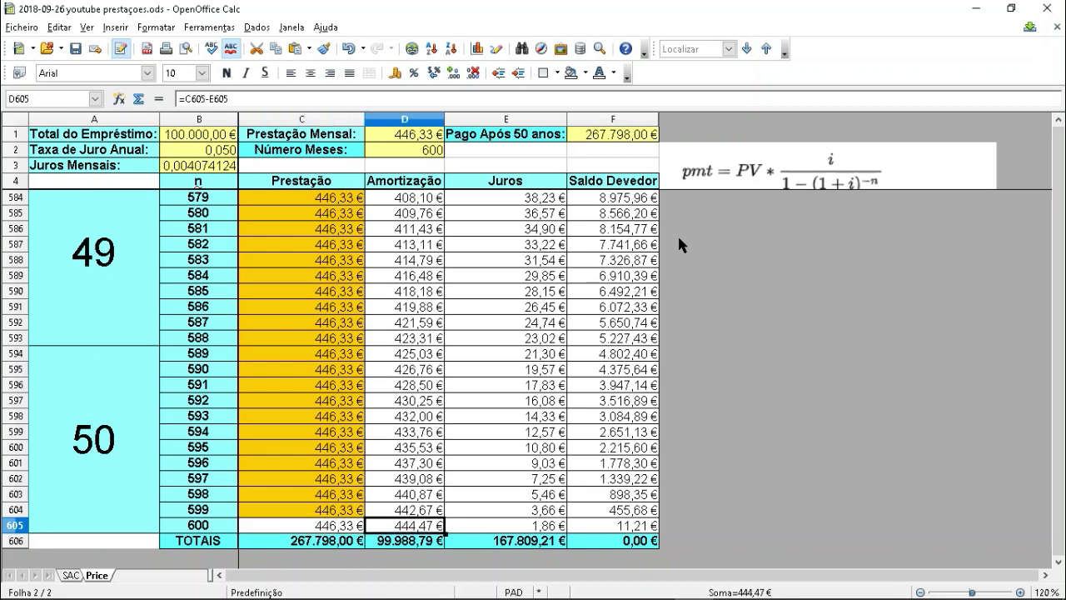
key("Left")
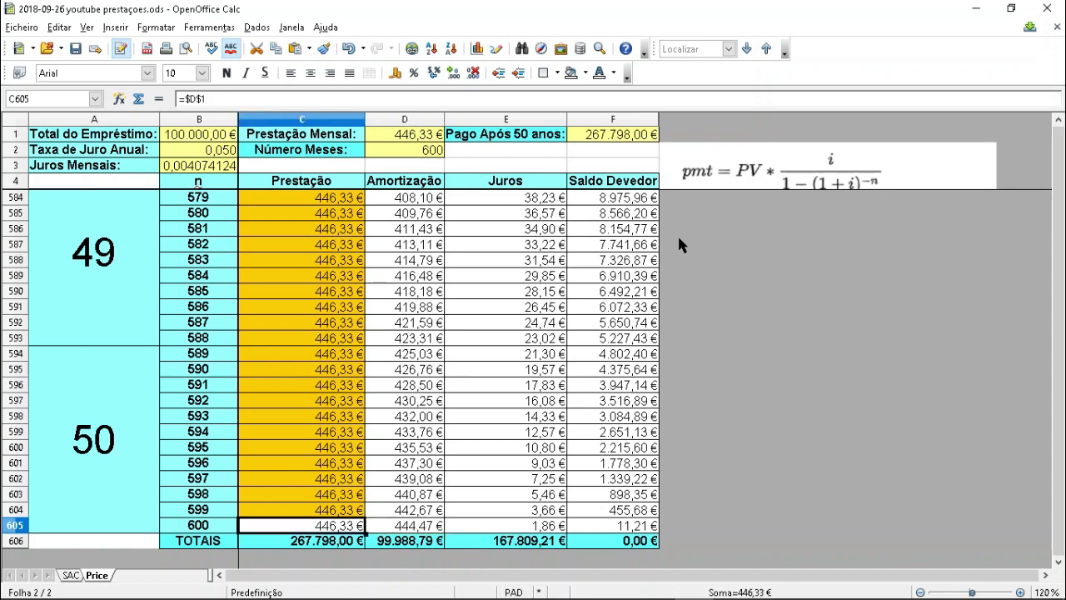
key("F2")
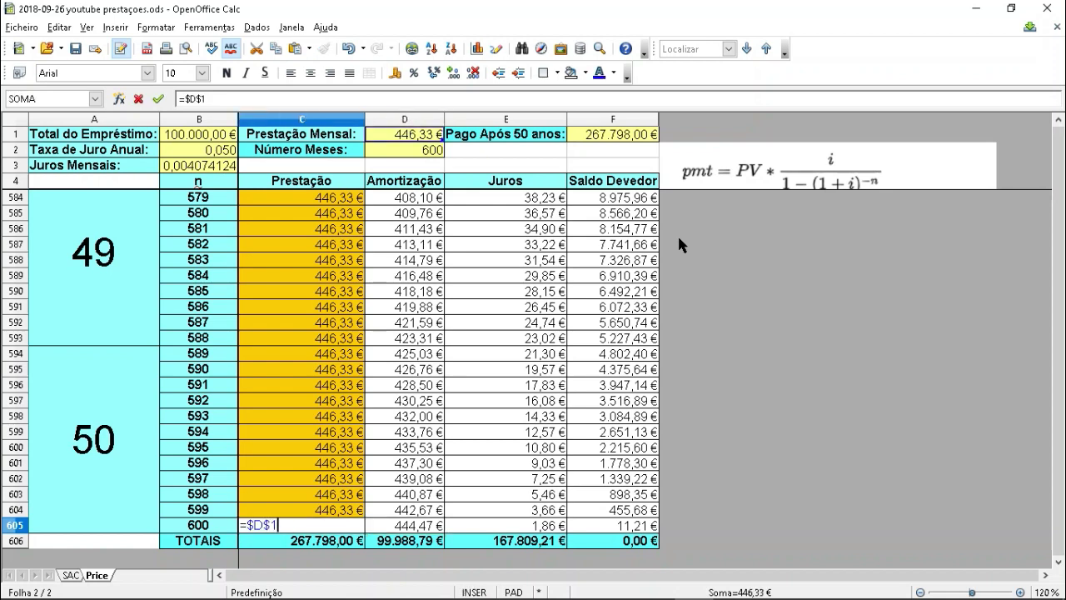
key("Tab")
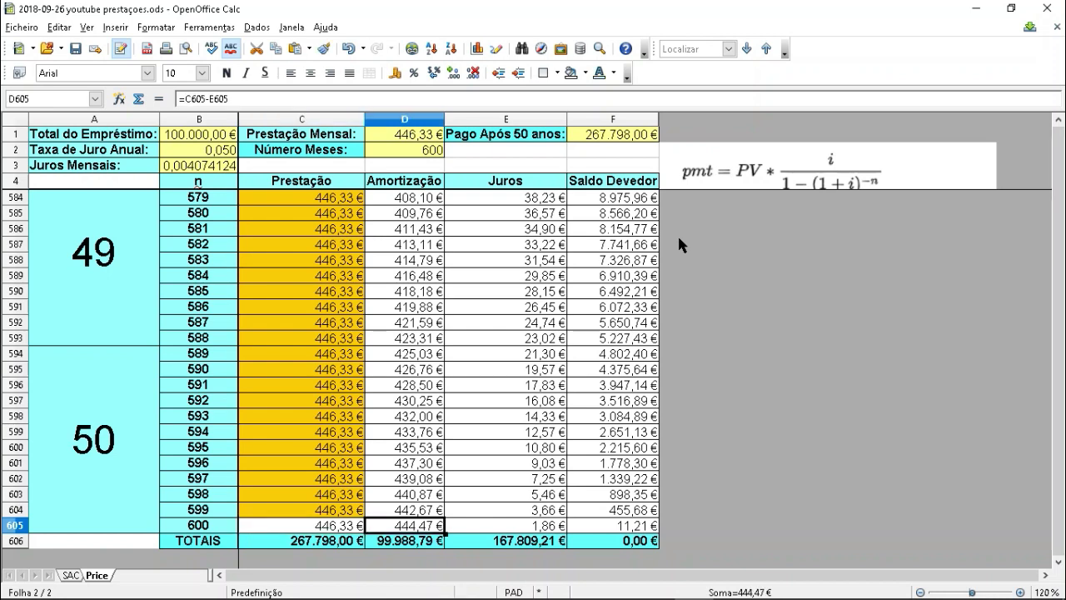
key("F2")
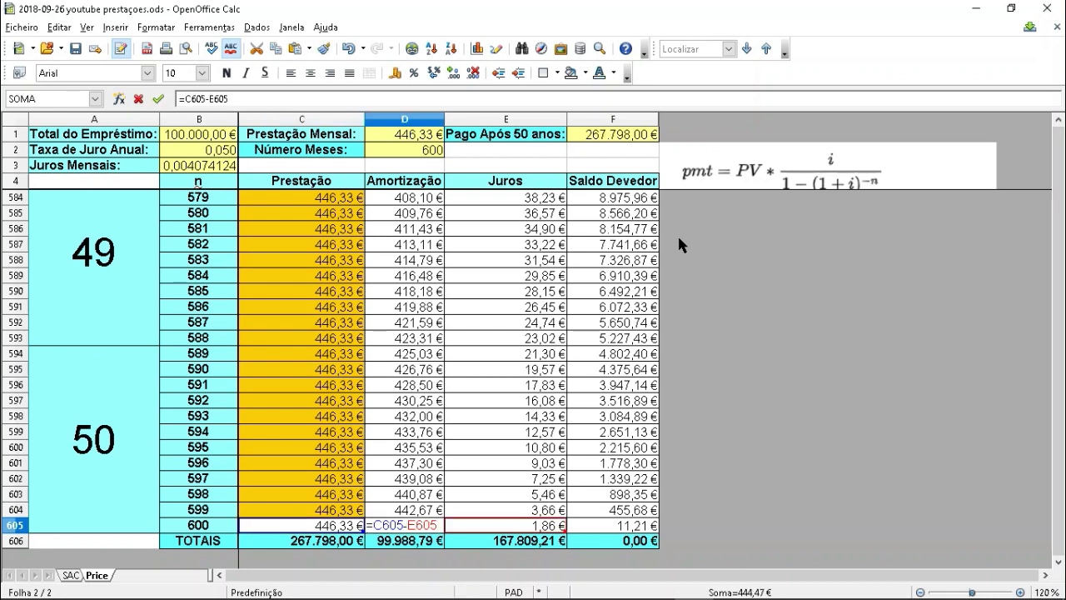
key("shift+Tab")
key("Tab")
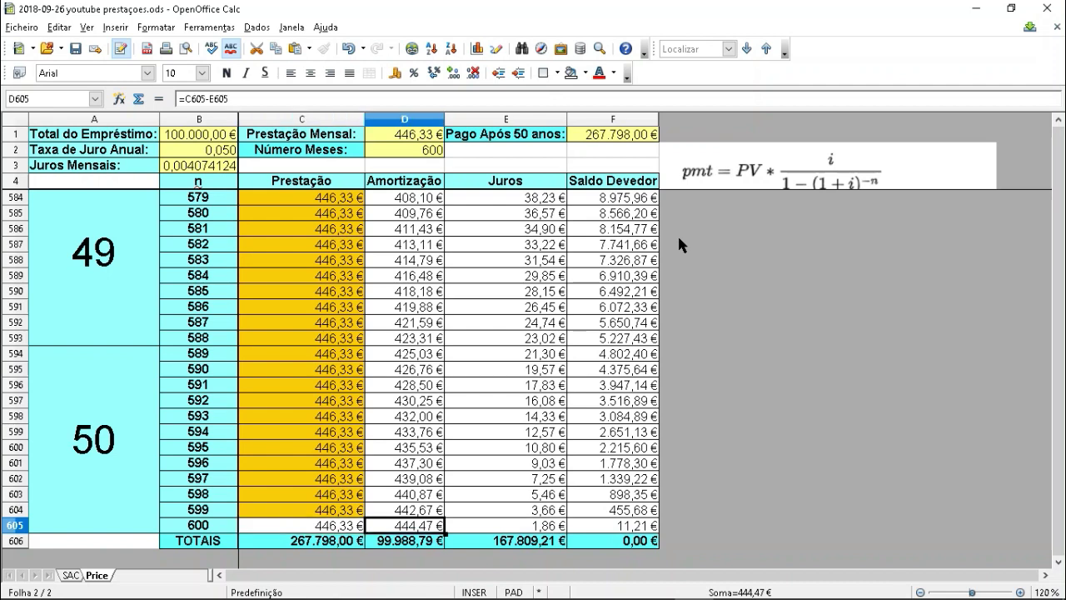
key("shift+Tab")
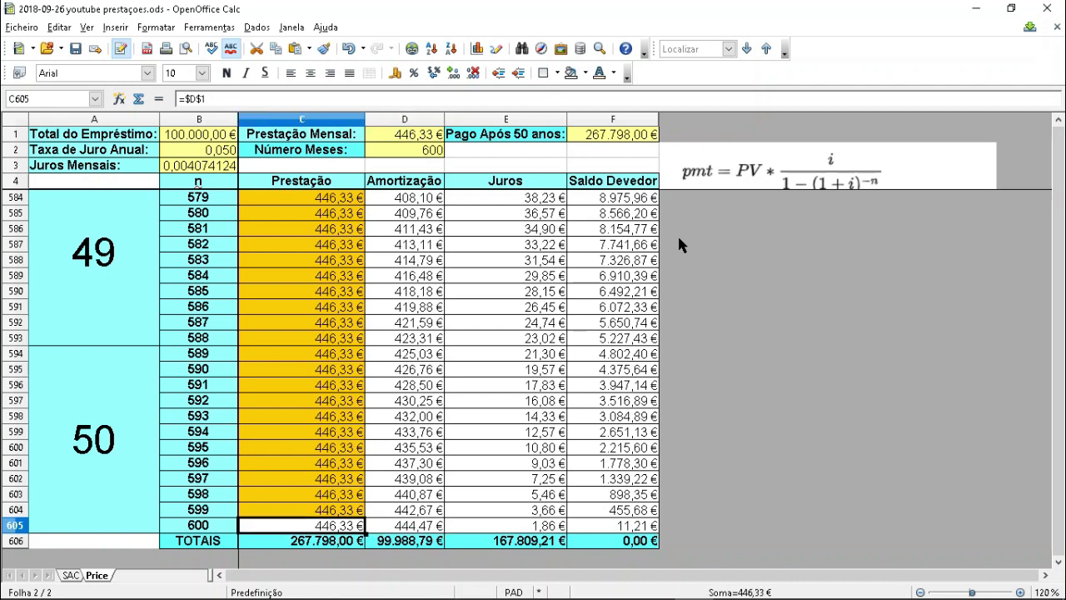
Step: Replace the month 600 installment formula in C605 with =F604+E605, and select that cell again
key("F2")
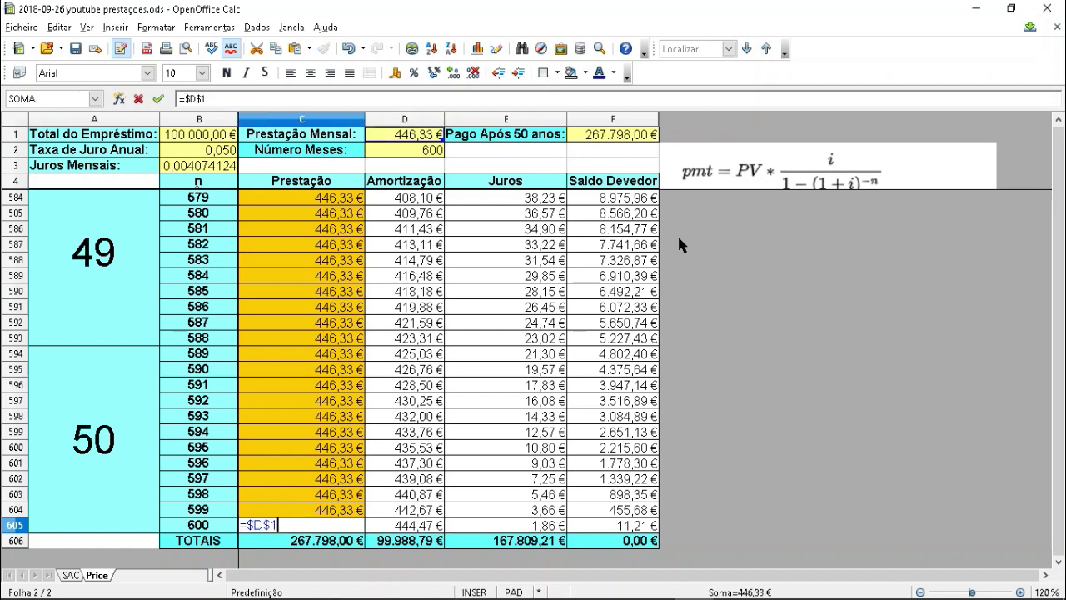
key("shift+Home")
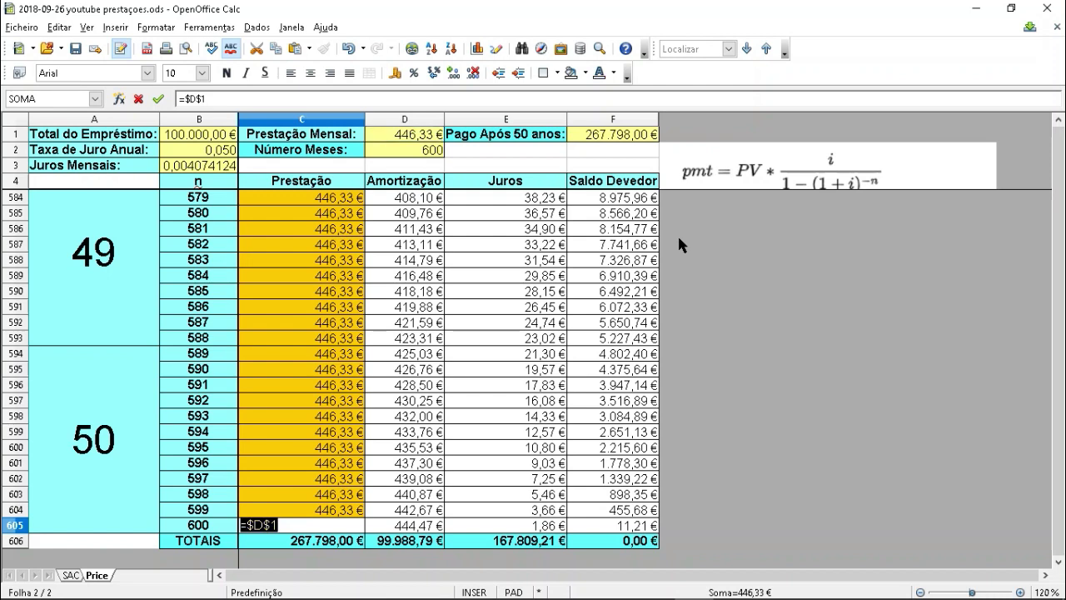
type("=F604")
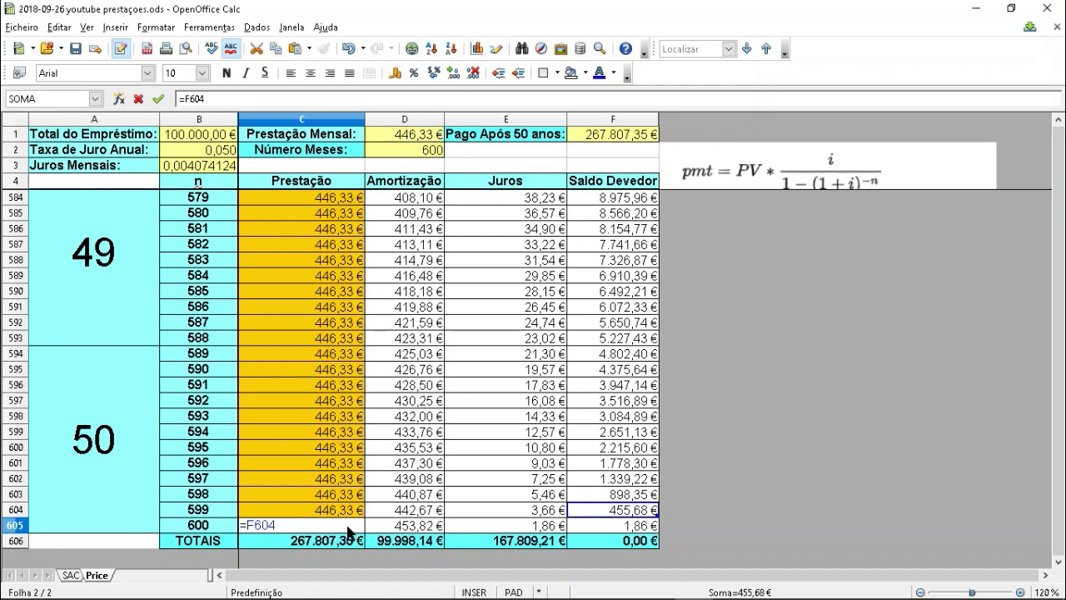
type("+")
key("Right")
key("Return")
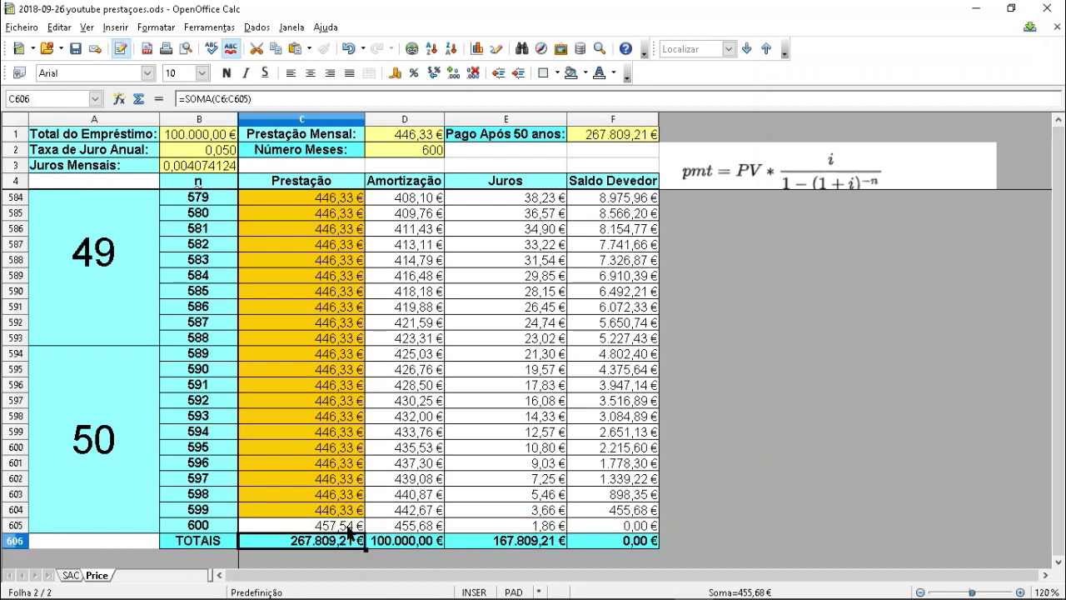
left_click(348, 528)
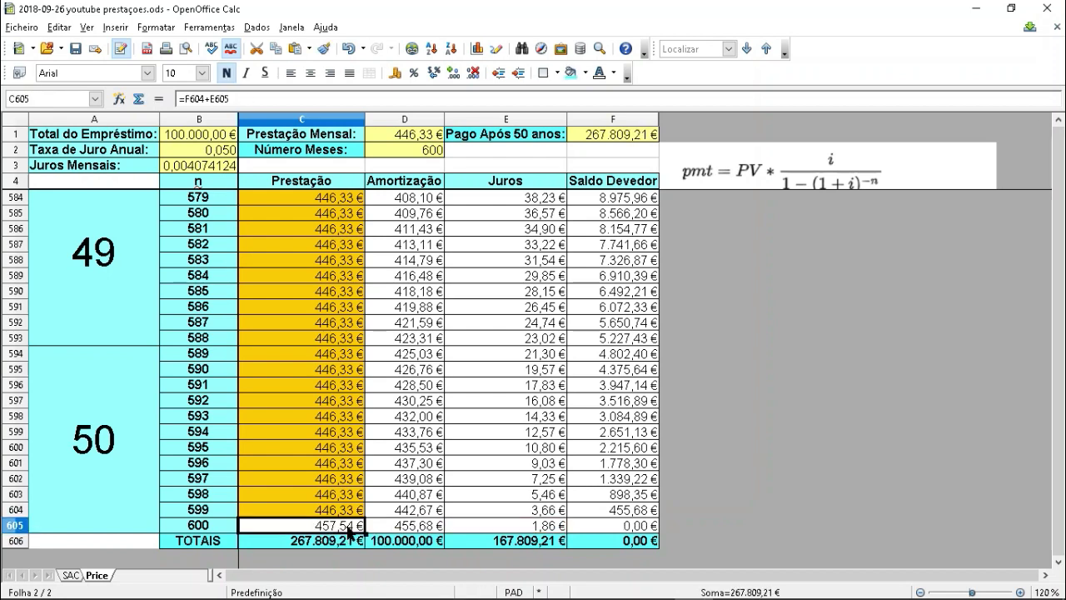
Step: Compare the month 600 formulas in row 605 with the month 599 entries above, from installment to remaining balance, ending at D605
key("Up")
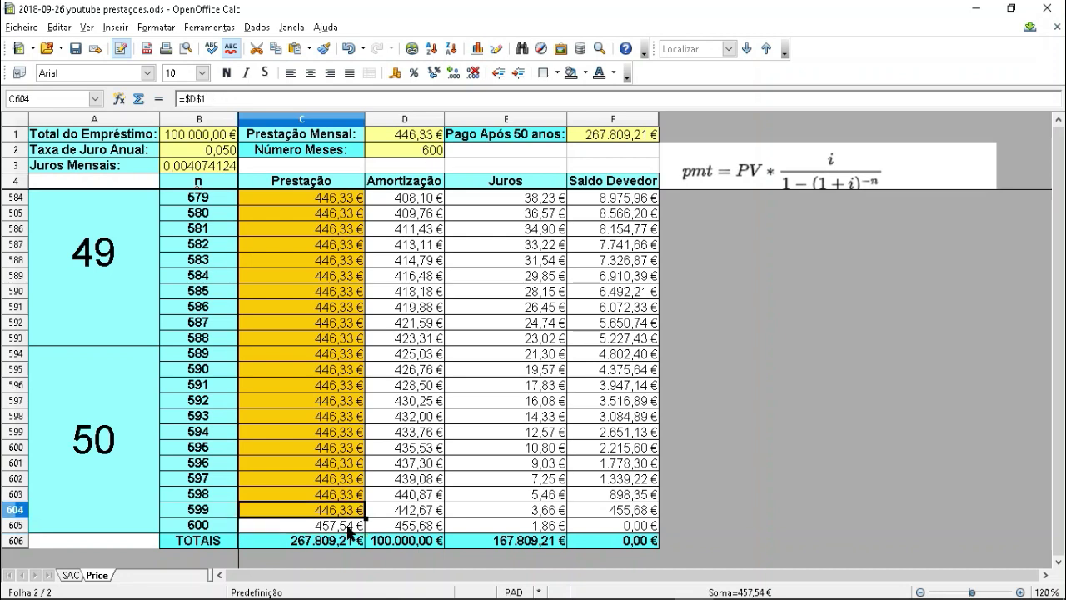
key("Down")
key("Down")
key("Right")
key("Up")
key("Right")
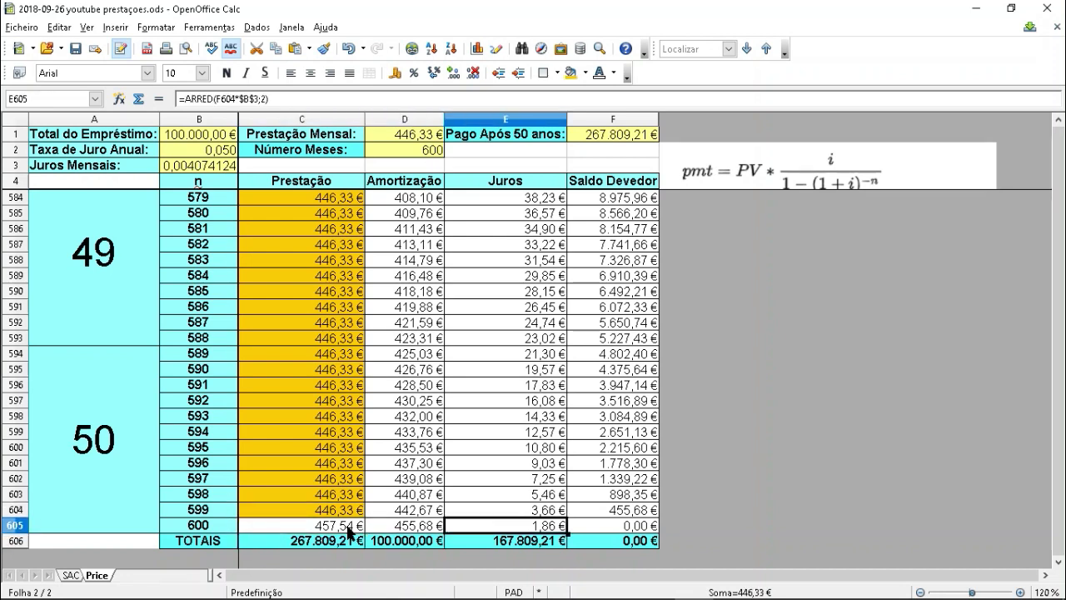
key("Right")
key("Up")
key("Left")
key("Down")
key("Left")
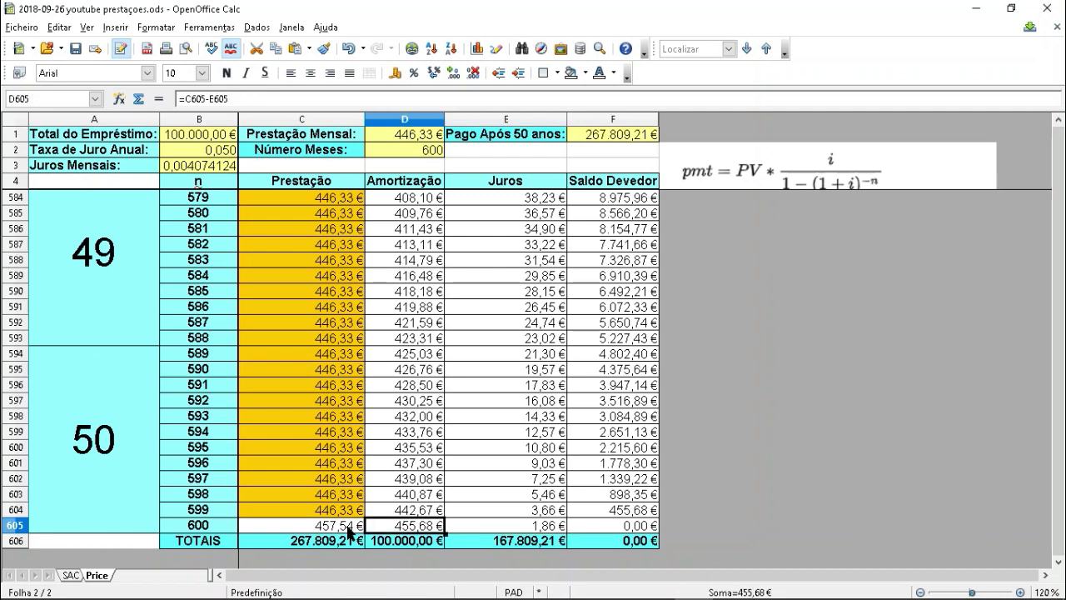
Step: Check how the month 600 installment in C605 feeds the remaining balance in F605, and return to the amortization in D605
key("Left")
key("Right")
key("Right")
key("Right")
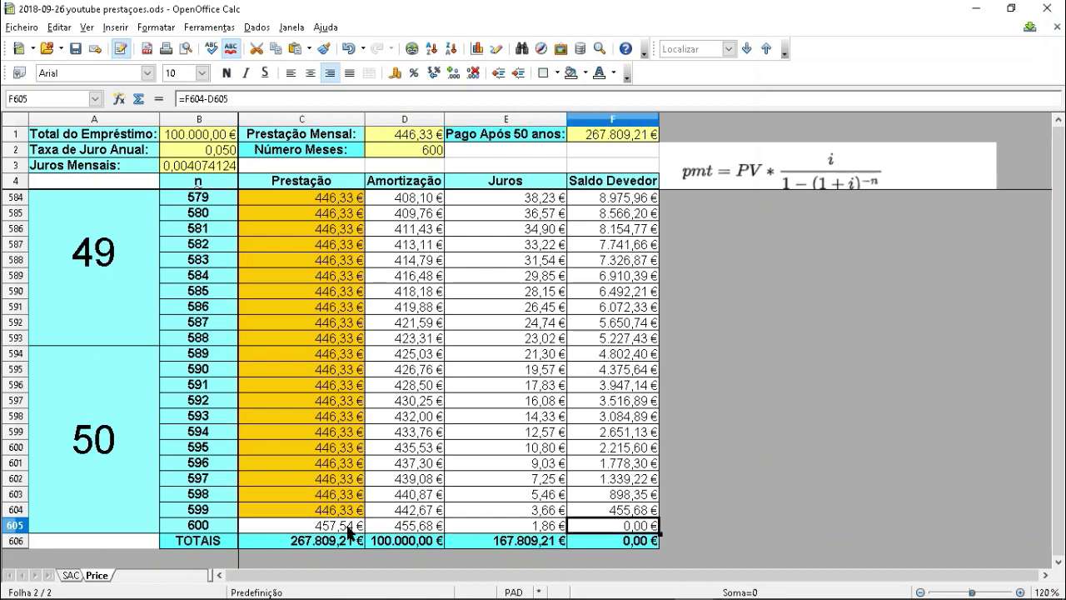
key("Left")
key("Left")
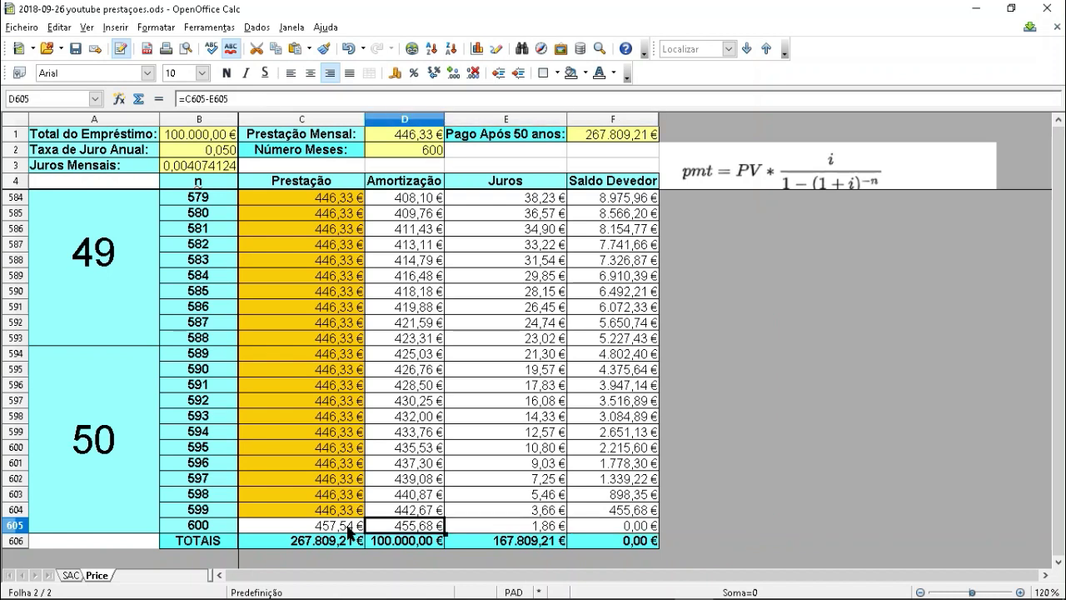
Step: Review the amortization column from D605 up to D585 and down to its total in D606, ending at D605
key("Up")
key("Up")
key("Up")
key("Up")
key("Up")
key("Up")
key("Up")
key("Up")
key("Up")
key("Up")
key("Up")
key("Up")
key("Up")
key("Up")
key("Up")
key("Up")
key("Up")
key("Up")
key("Up")
key("Up")
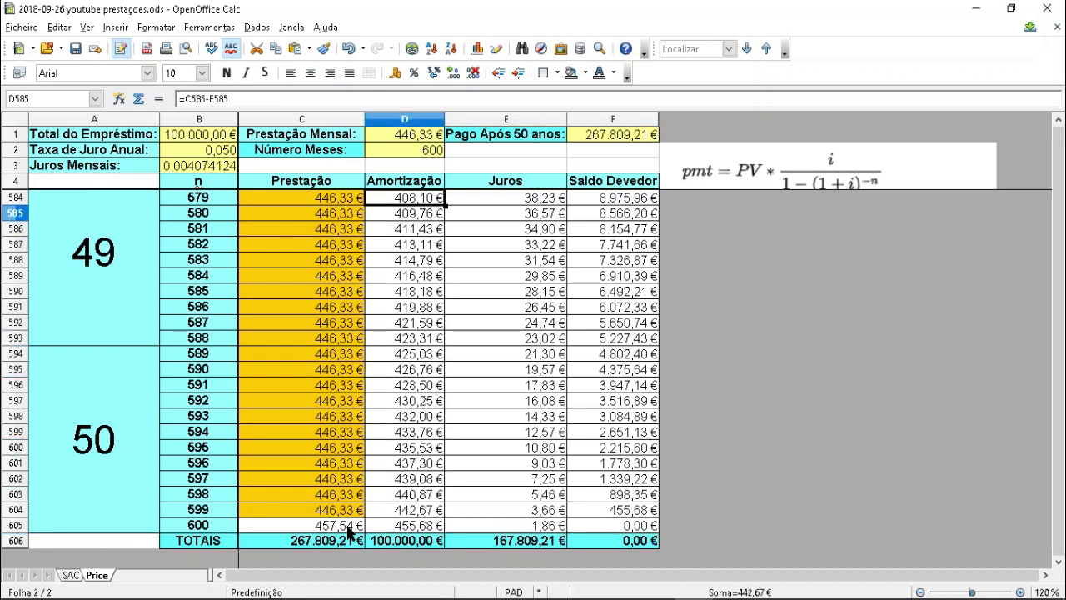
key("Down")
key("Down")
key("Down")
key("Down")
key("Down")
key("Down")
key("Down")
key("Down")
key("Down")
key("Down")
key("Down")
key("Down")
key("Down")
key("Down")
key("Down")
key("Down")
key("Down")
key("Down")
key("Down")
key("Down")
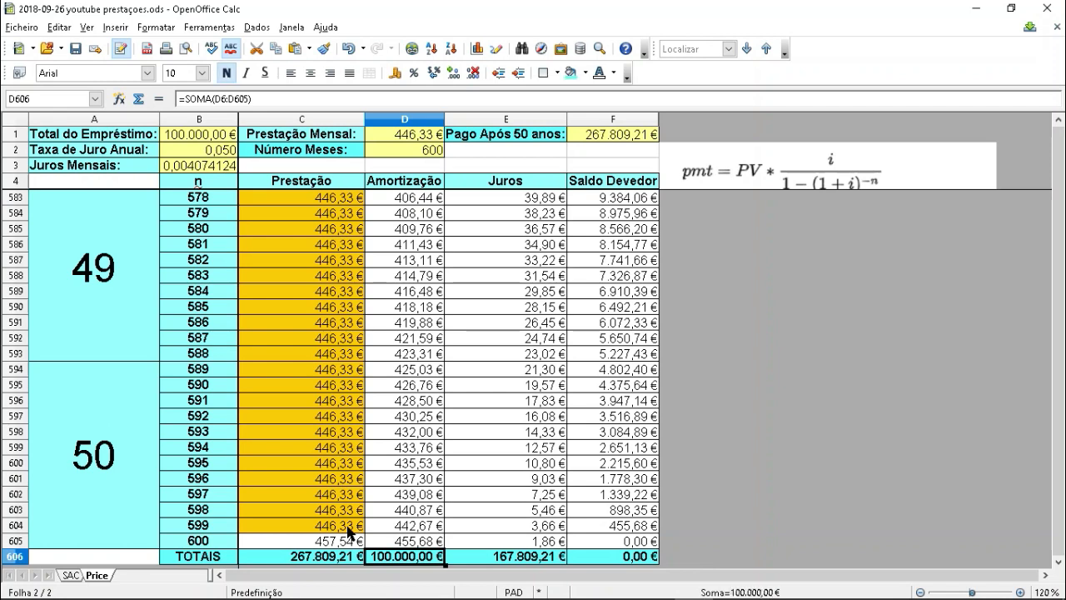
key("Up")
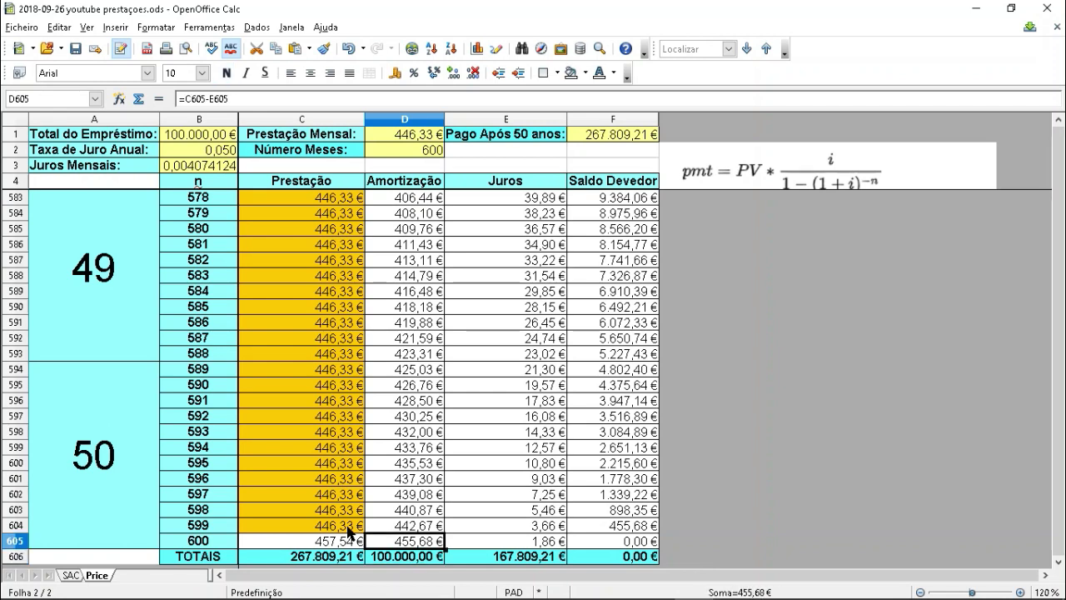
Step: Inspect the corrected month 600 row again, moving between the installment in C605 and the remaining balance in F605
key("Left")
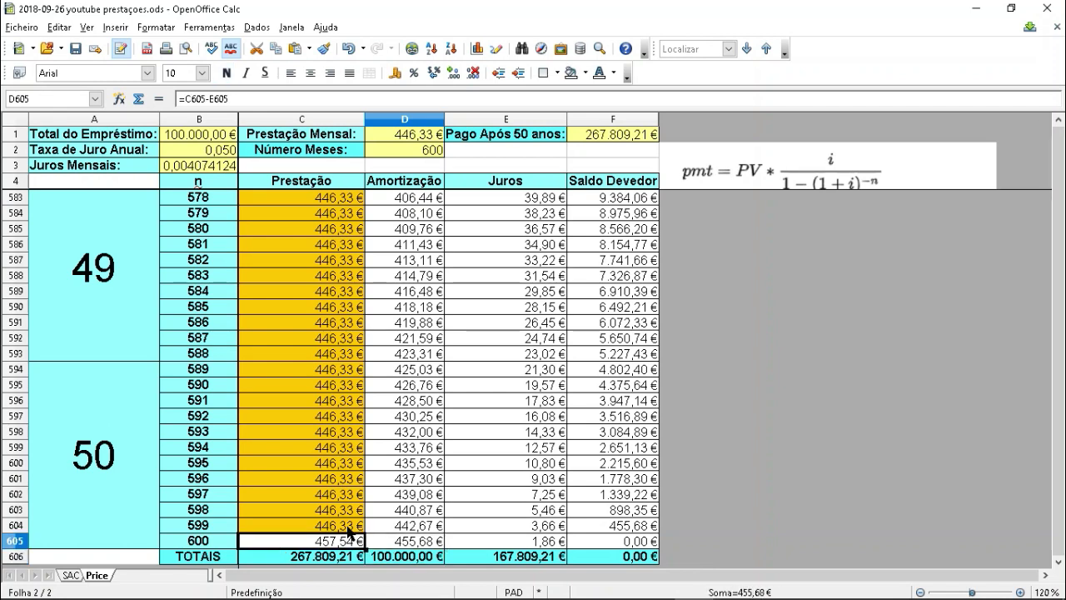
key("Right")
key("Right")
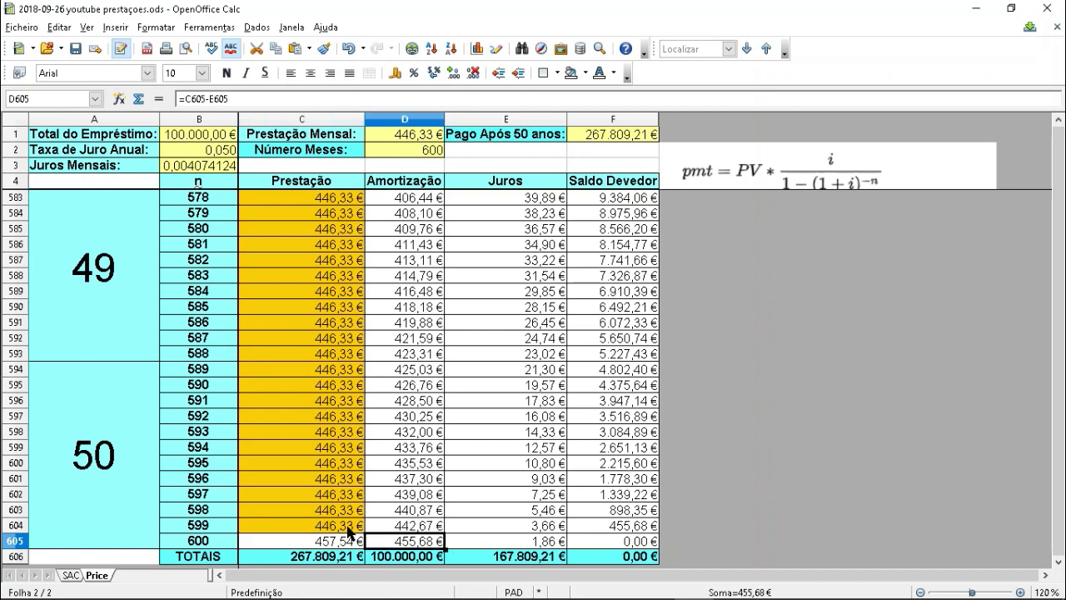
key("Left")
key("Right")
key("Right")
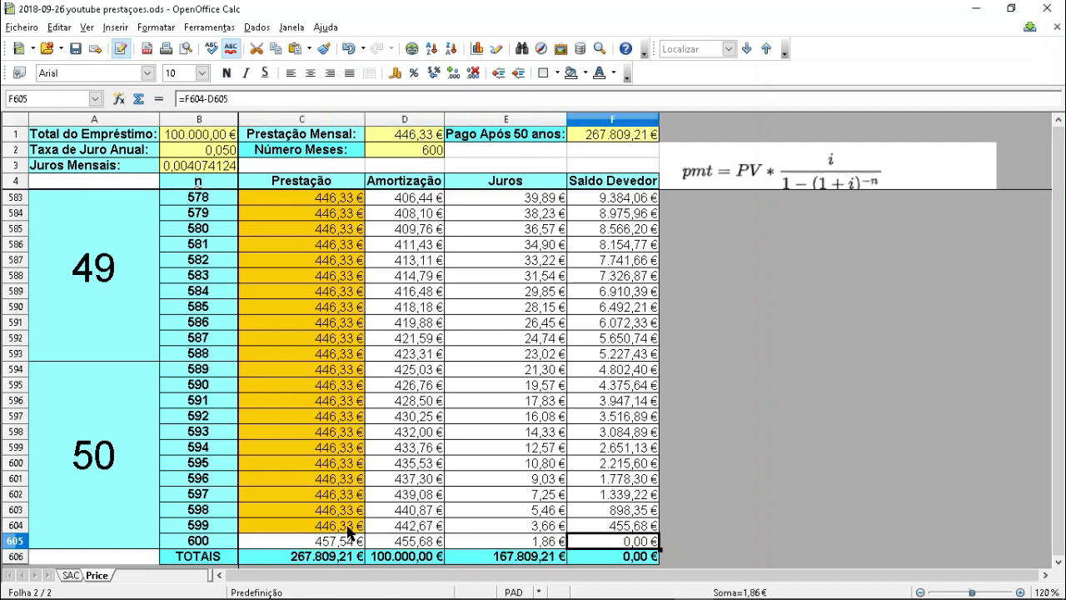
key("Left")
key("Left")
key("Right")
key("Right")
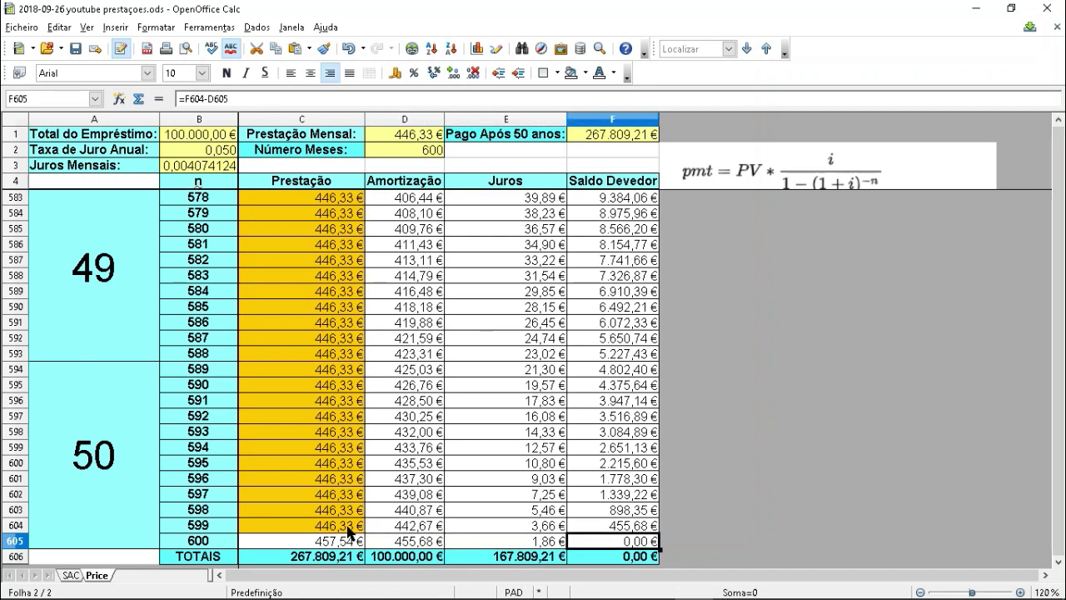
Step: Examine the remaining balance cells F604 to F606 and the totals in row 606 across to B606
key("Up")
key("Down")
key("Down")
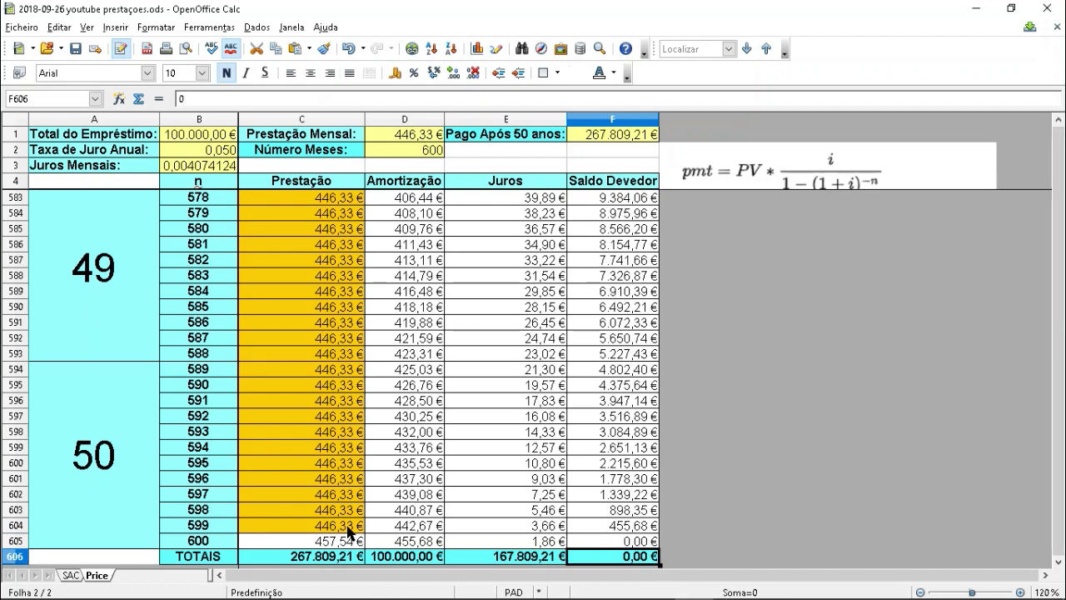
key("Left")
key("Left")
key("Left")
key("Left")
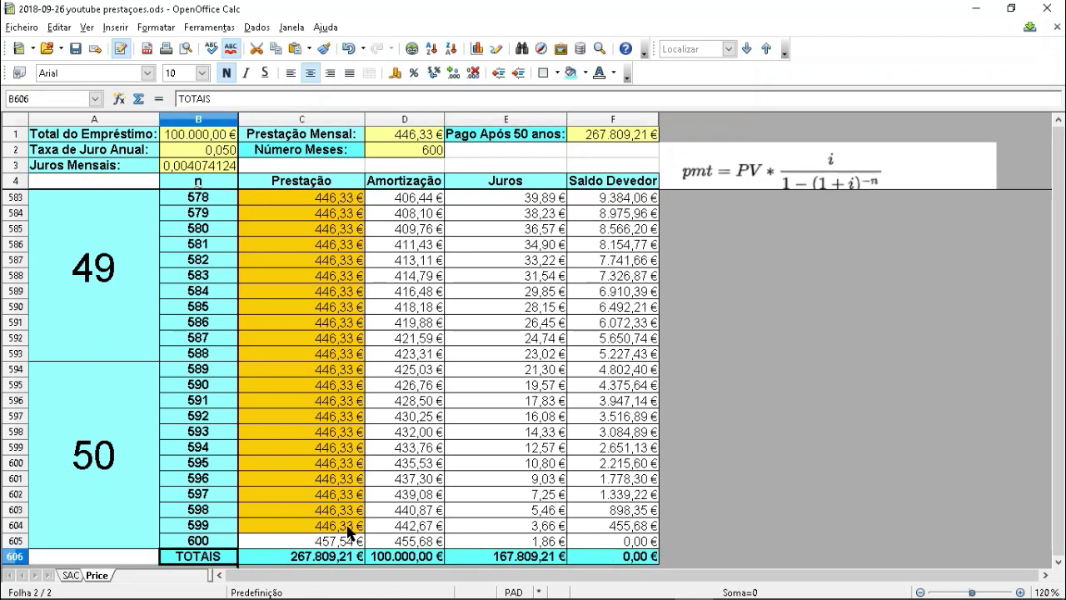
Step: Return to cell A1 of the Price sheet and save the document
key("ctrl+Home")
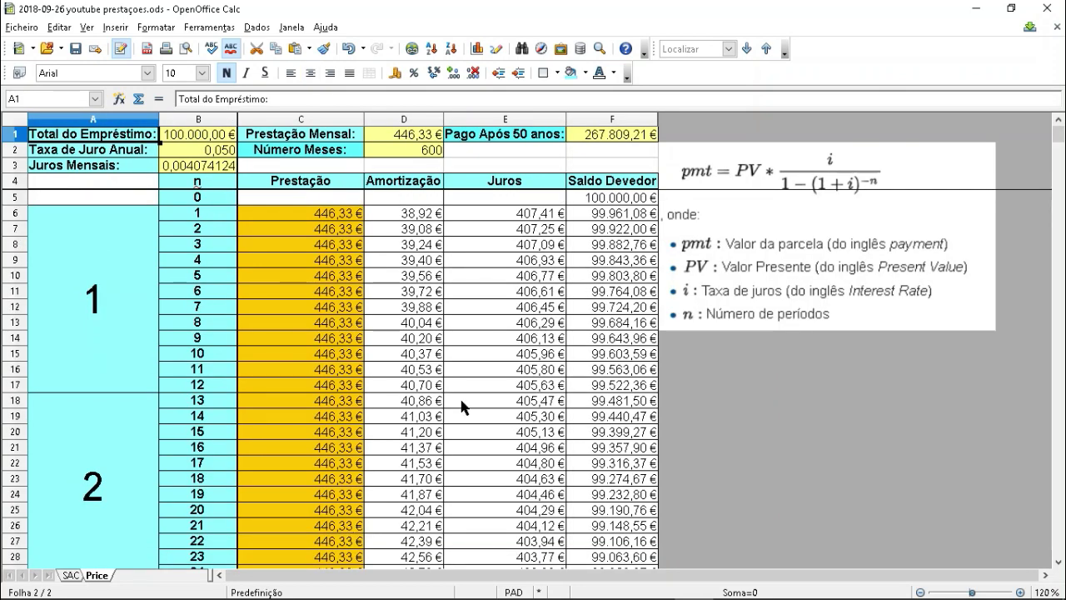
key("ctrl+s")
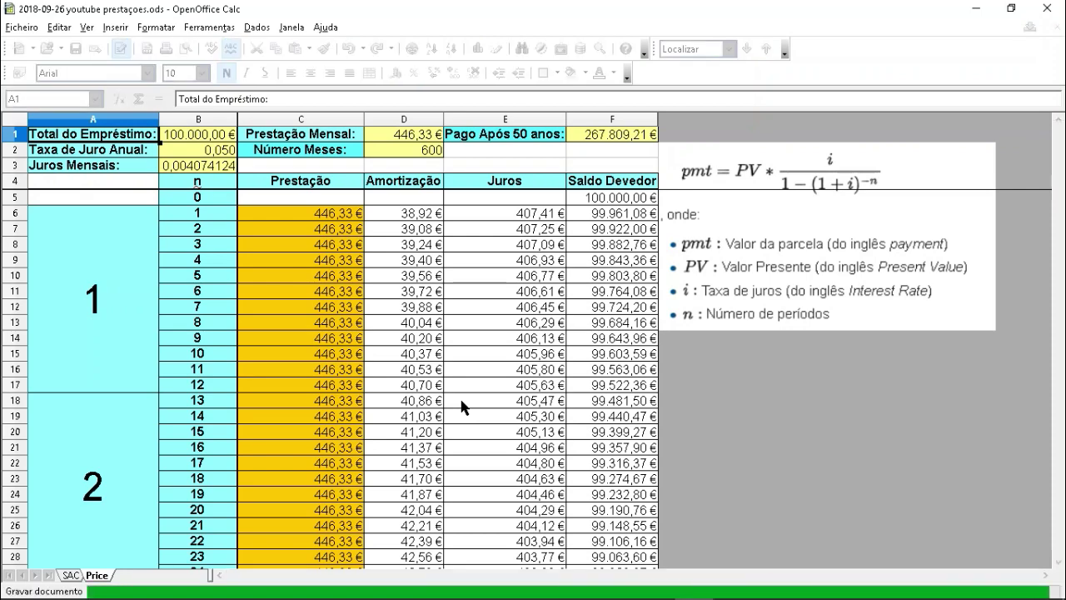
Step: Review the totals in row 606 of the SAC sheet, from installments to remaining balance, and return to cell A1
left_click(72, 576)
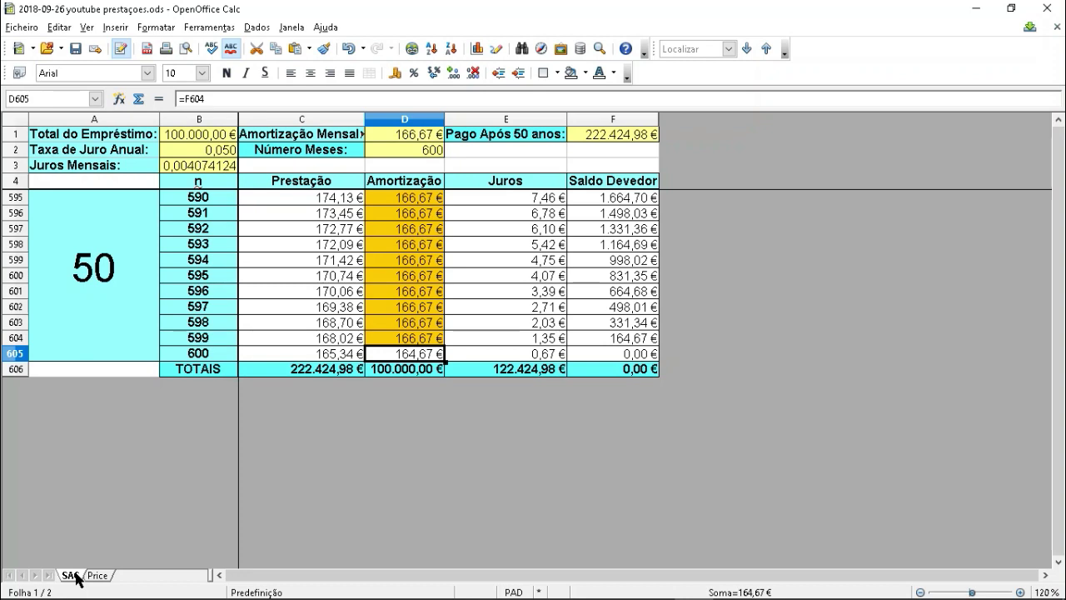
key("Up")
key("Down")
key("Down")
key("Left")
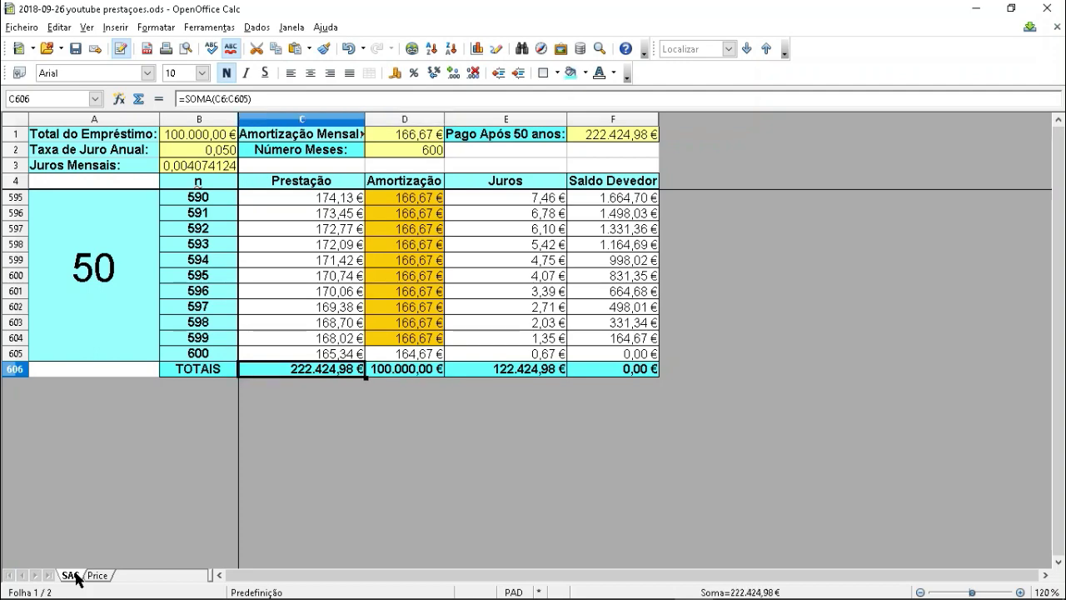
key("Right")
key("Right")
key("Right")
key("Left")
key("Left")
key("Left")
key("ctrl+Home")
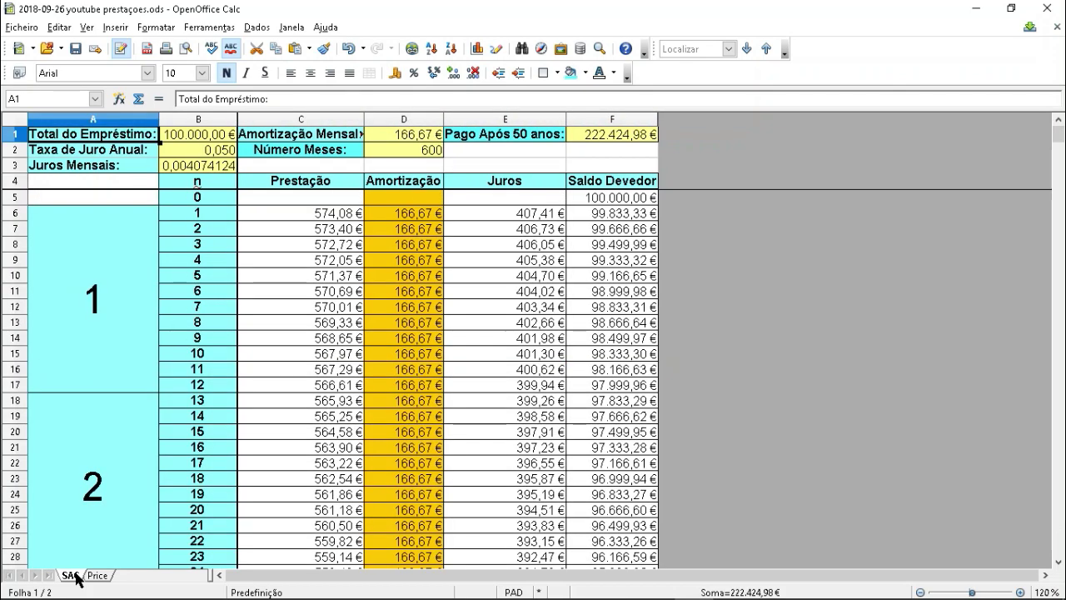
Step: Look through the SAC sheet's constant amortization column from D1 down to month 24 in D29
key("Right")
key("Right")
key("Right")
key("Down")
key("Down")
key("Down")
key("Down")
key("Down")
key("Down")
key("Down")
key("Down")
key("Down")
key("Down")
key("Down")
key("Down")
key("Down")
key("Down")
key("Down")
key("Down")
key("Down")
key("Down")
key("Down")
key("Down")
key("Down")
key("Down")
key("Down")
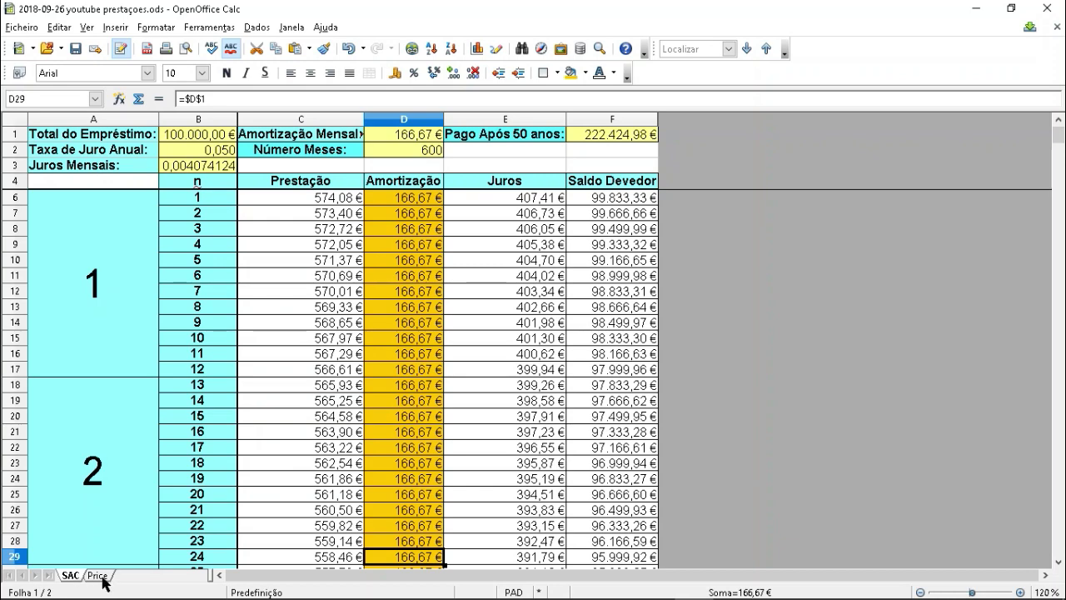
Step: View the Price sheet for comparison, and select the month 8 installment in C13 of the SAC sheet
left_click(98, 575)
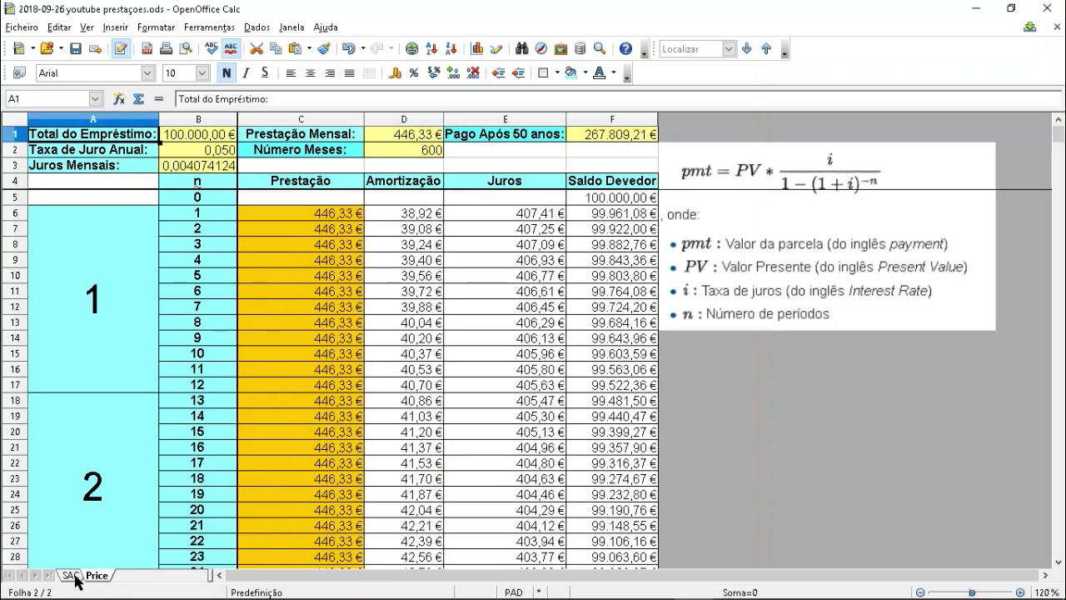
left_click(73, 576)
left_click(321, 307)
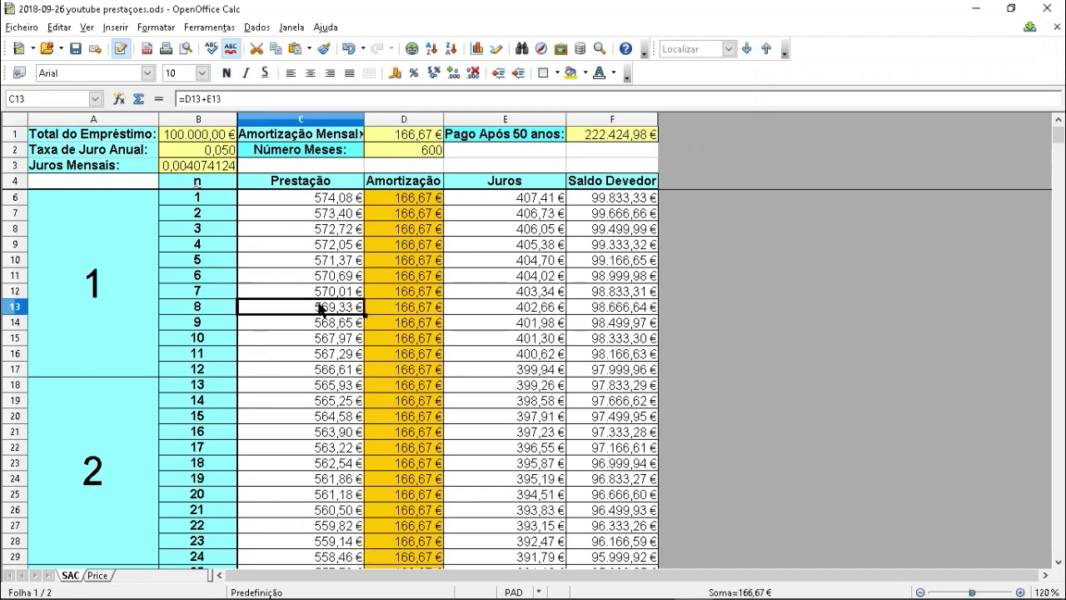